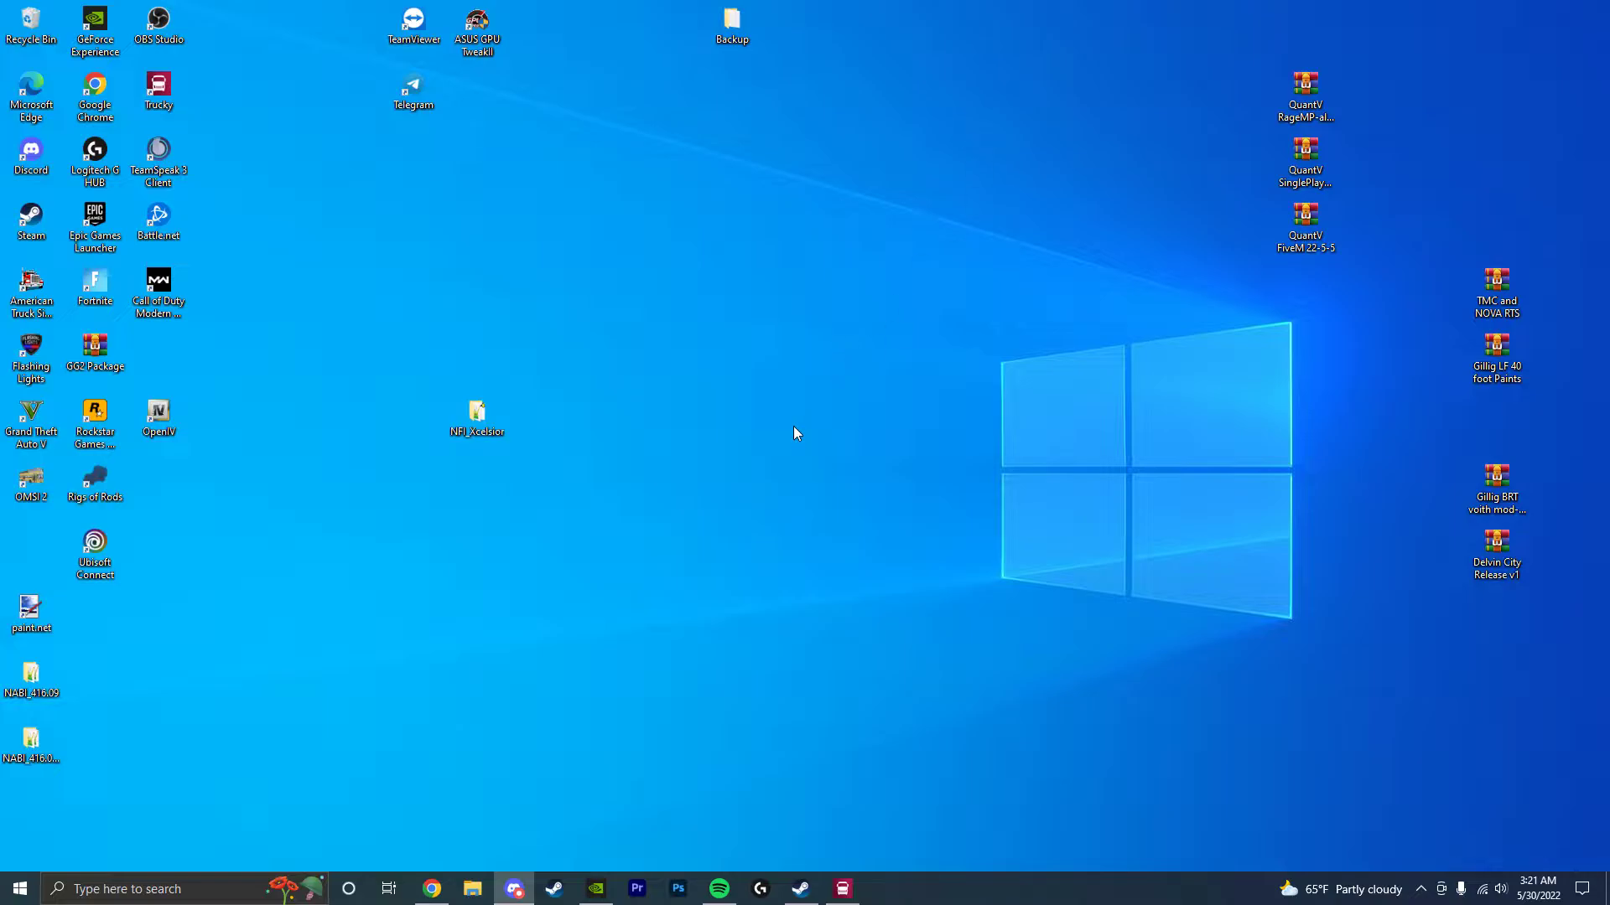
# - Switch to Chrome and accept the download terms for LSPD First Response 0.4.9 (Build 8151) on lcpdfr.com
pyautogui.click(431, 878)
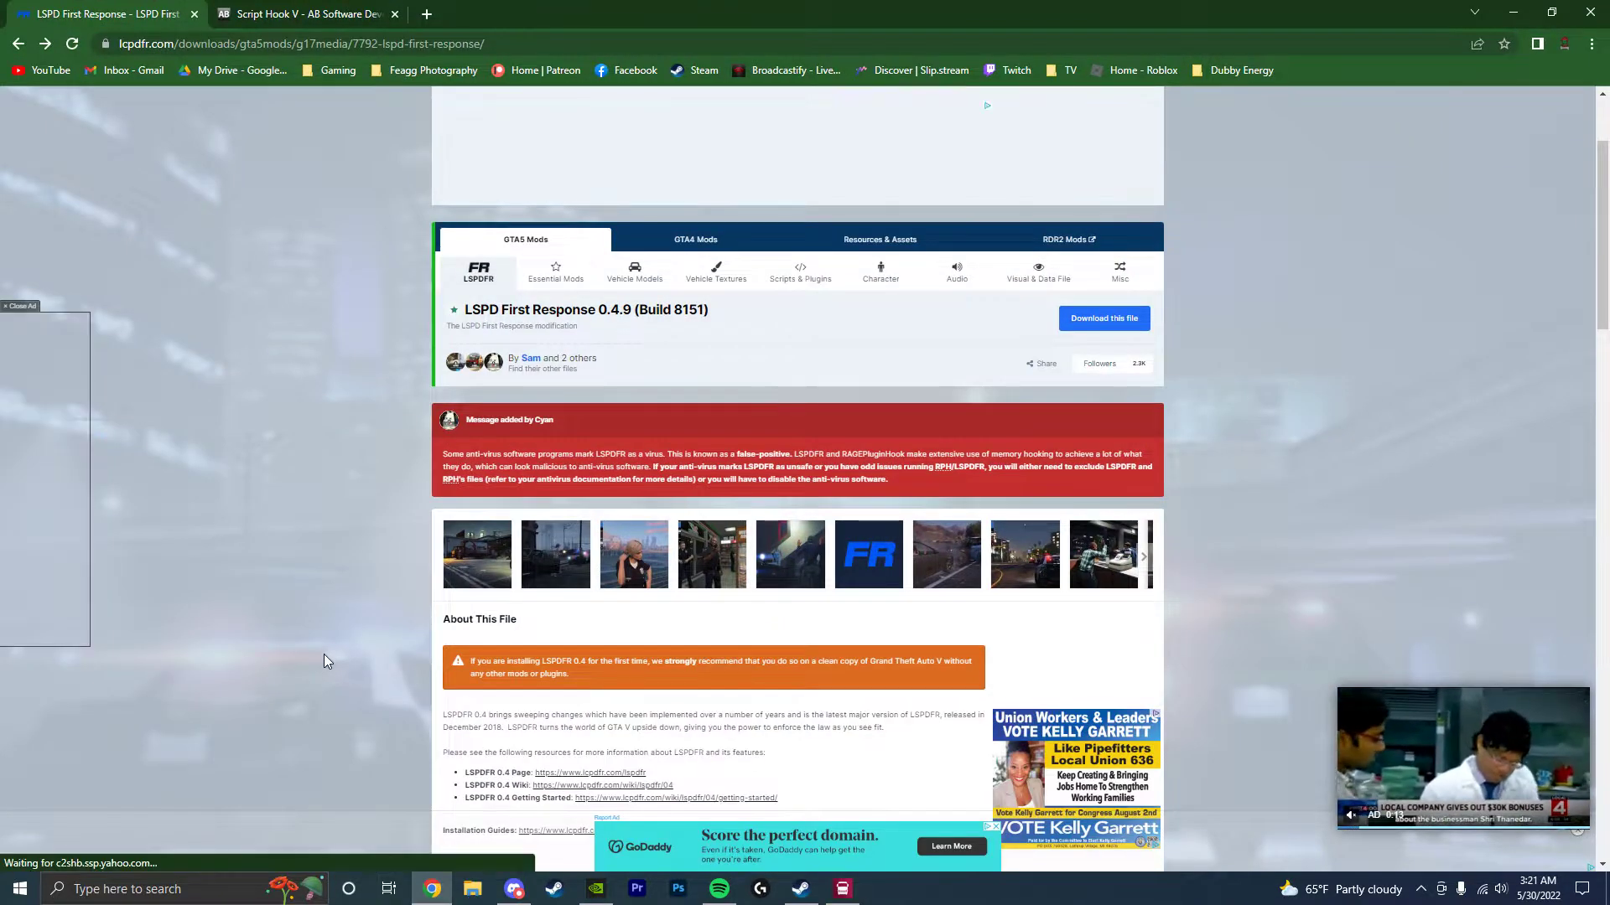
pyautogui.scroll(2, 320, 495)
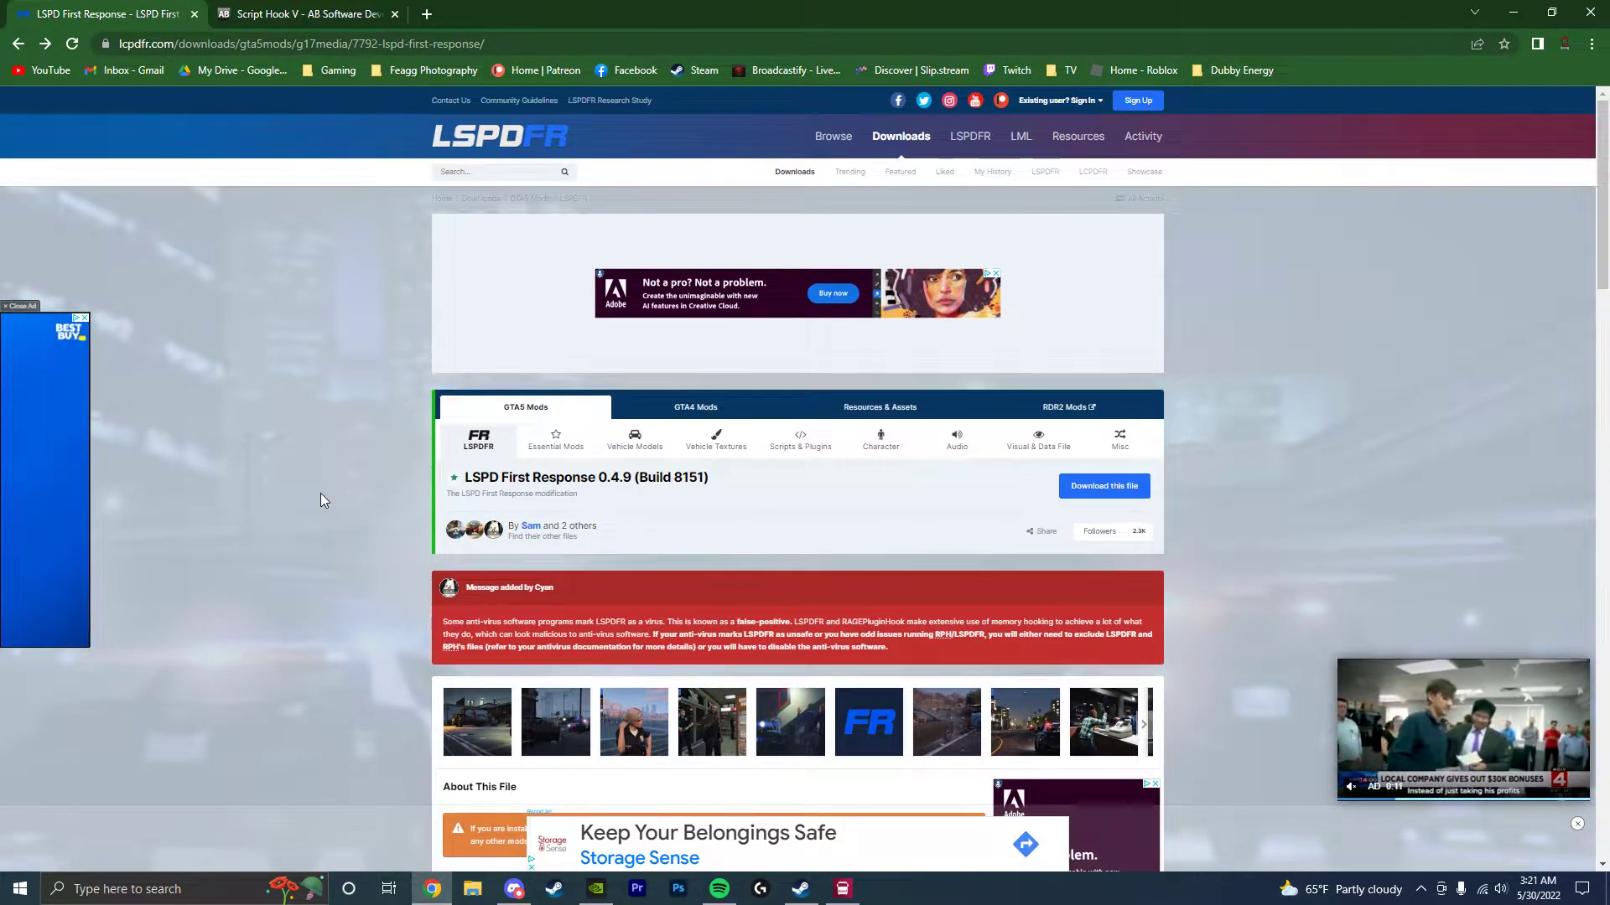
pyautogui.scroll(-4, 324, 501)
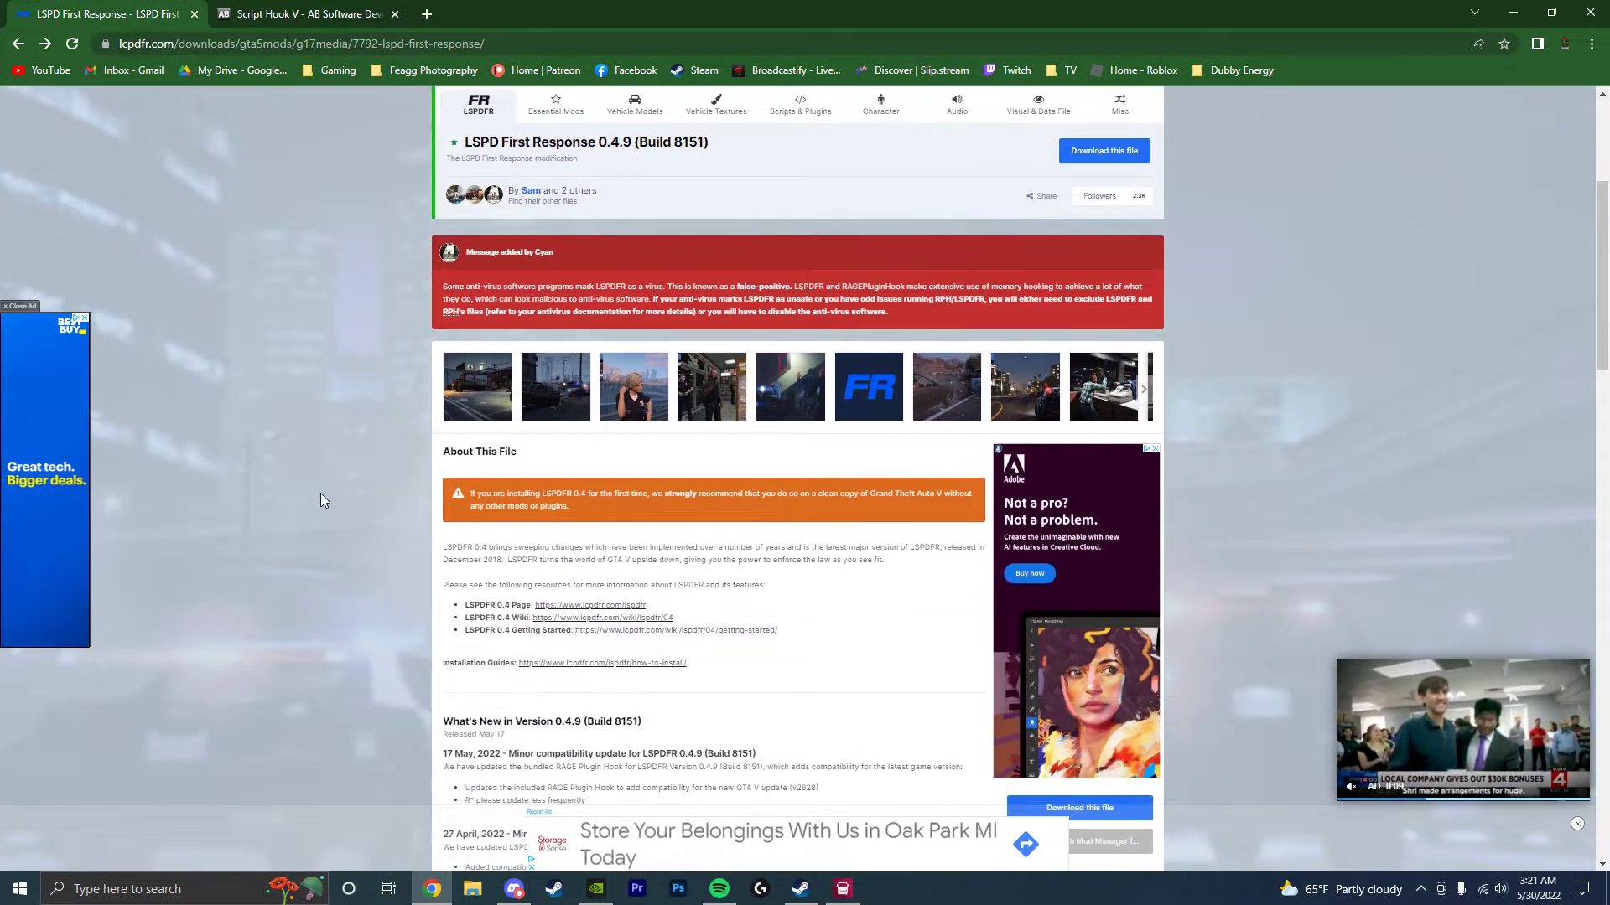
pyautogui.scroll(4, 324, 500)
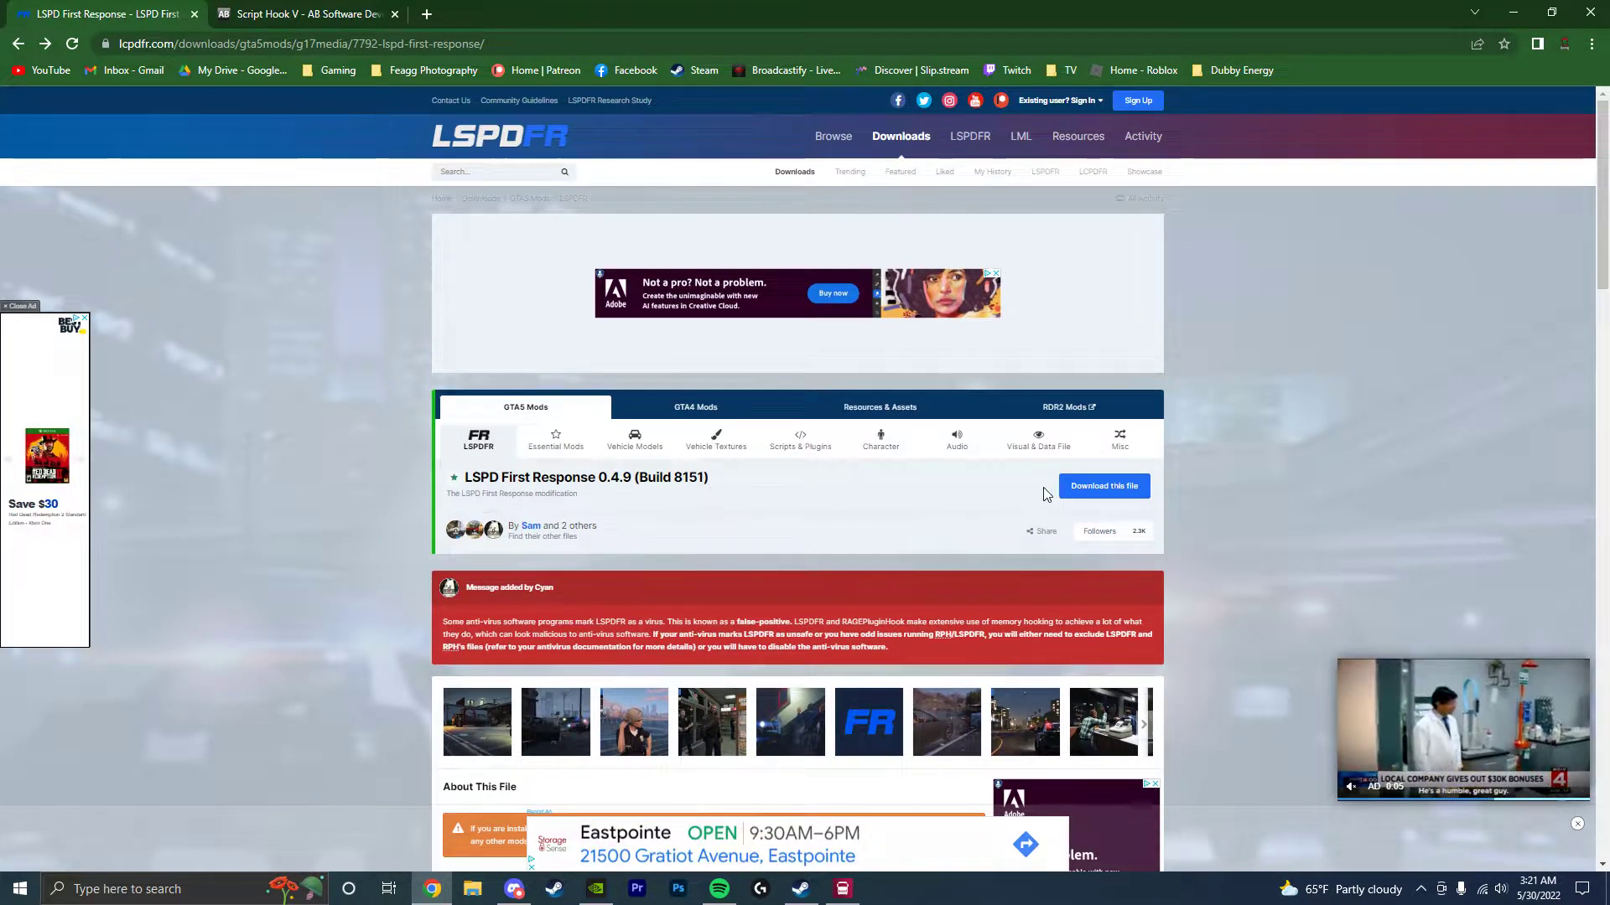
pyautogui.click(1105, 491)
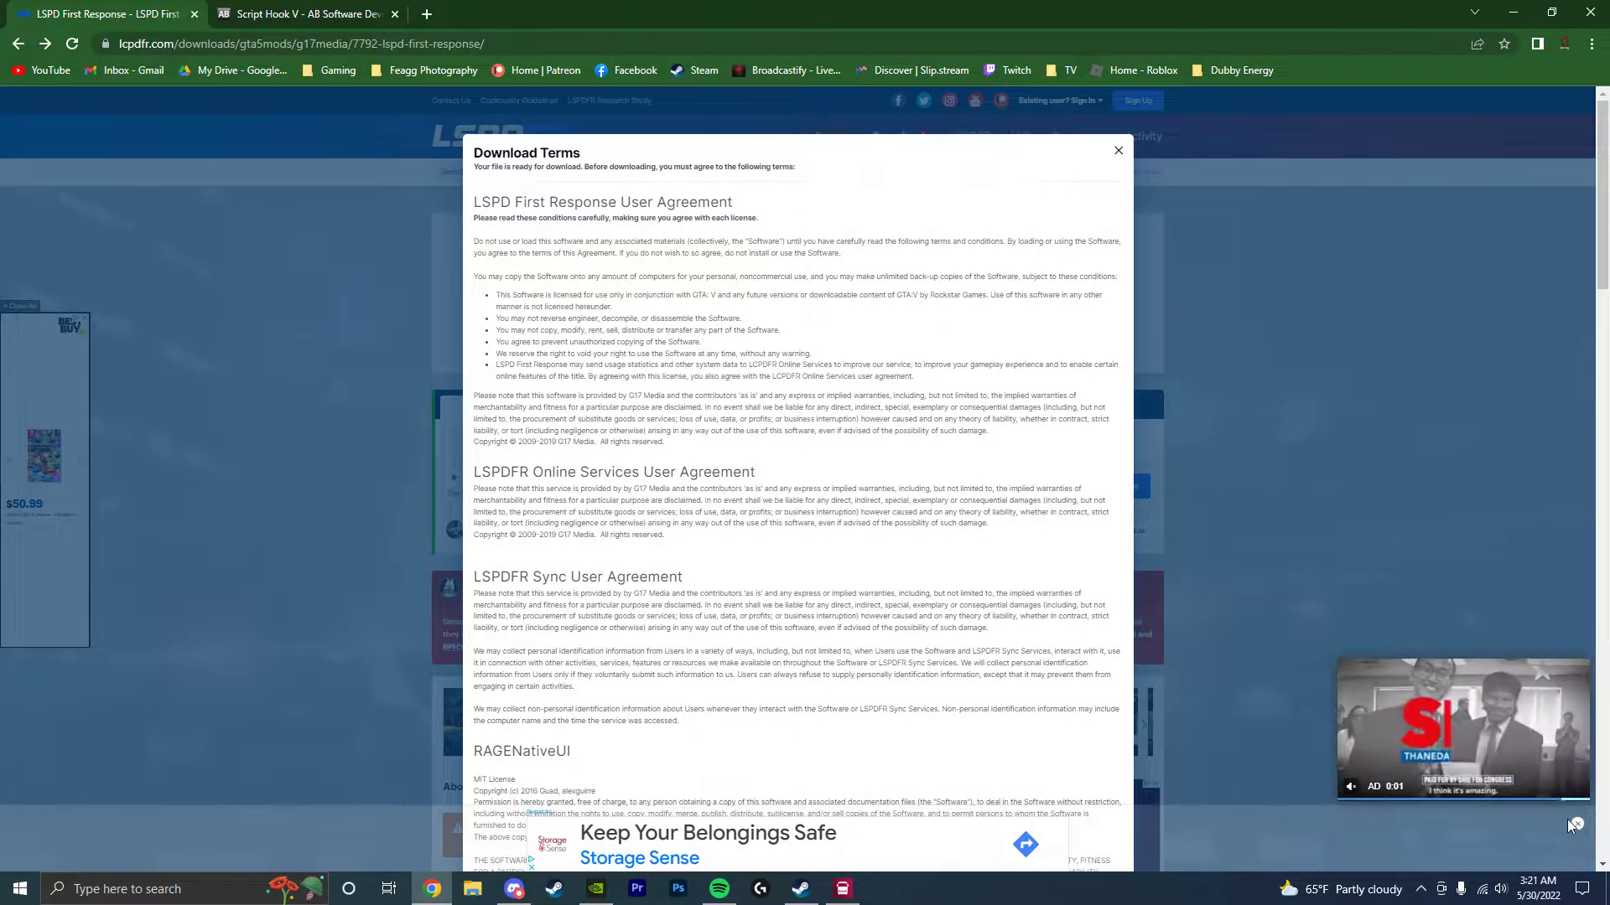
pyautogui.scroll(-3, 1186, 618)
pyautogui.scroll(-10, 1187, 619)
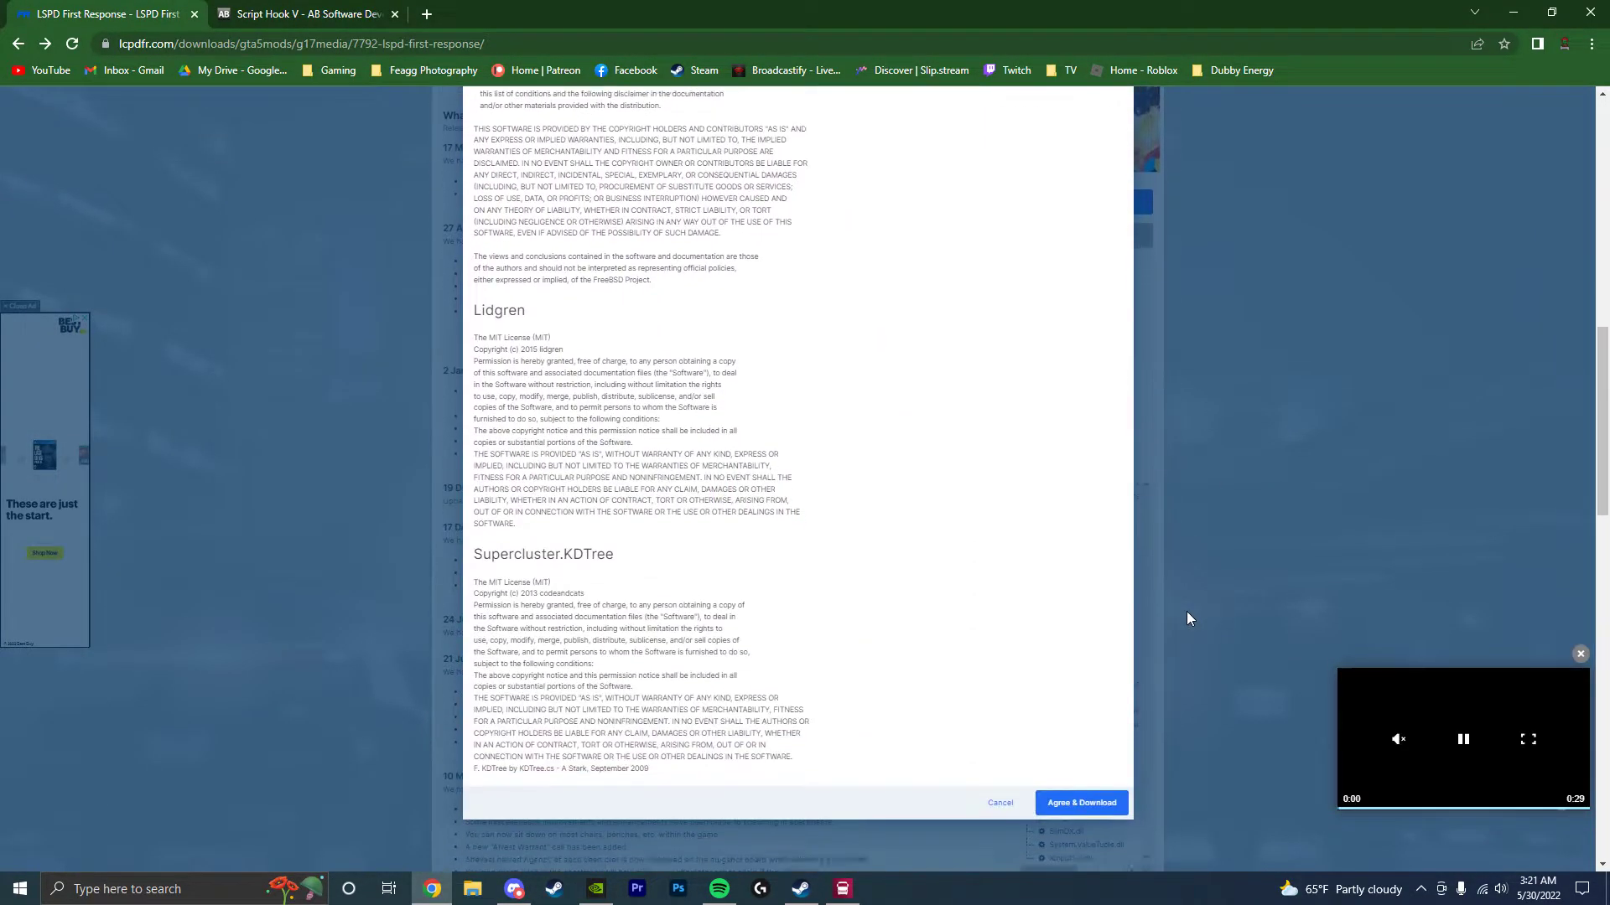
pyautogui.click(1070, 738)
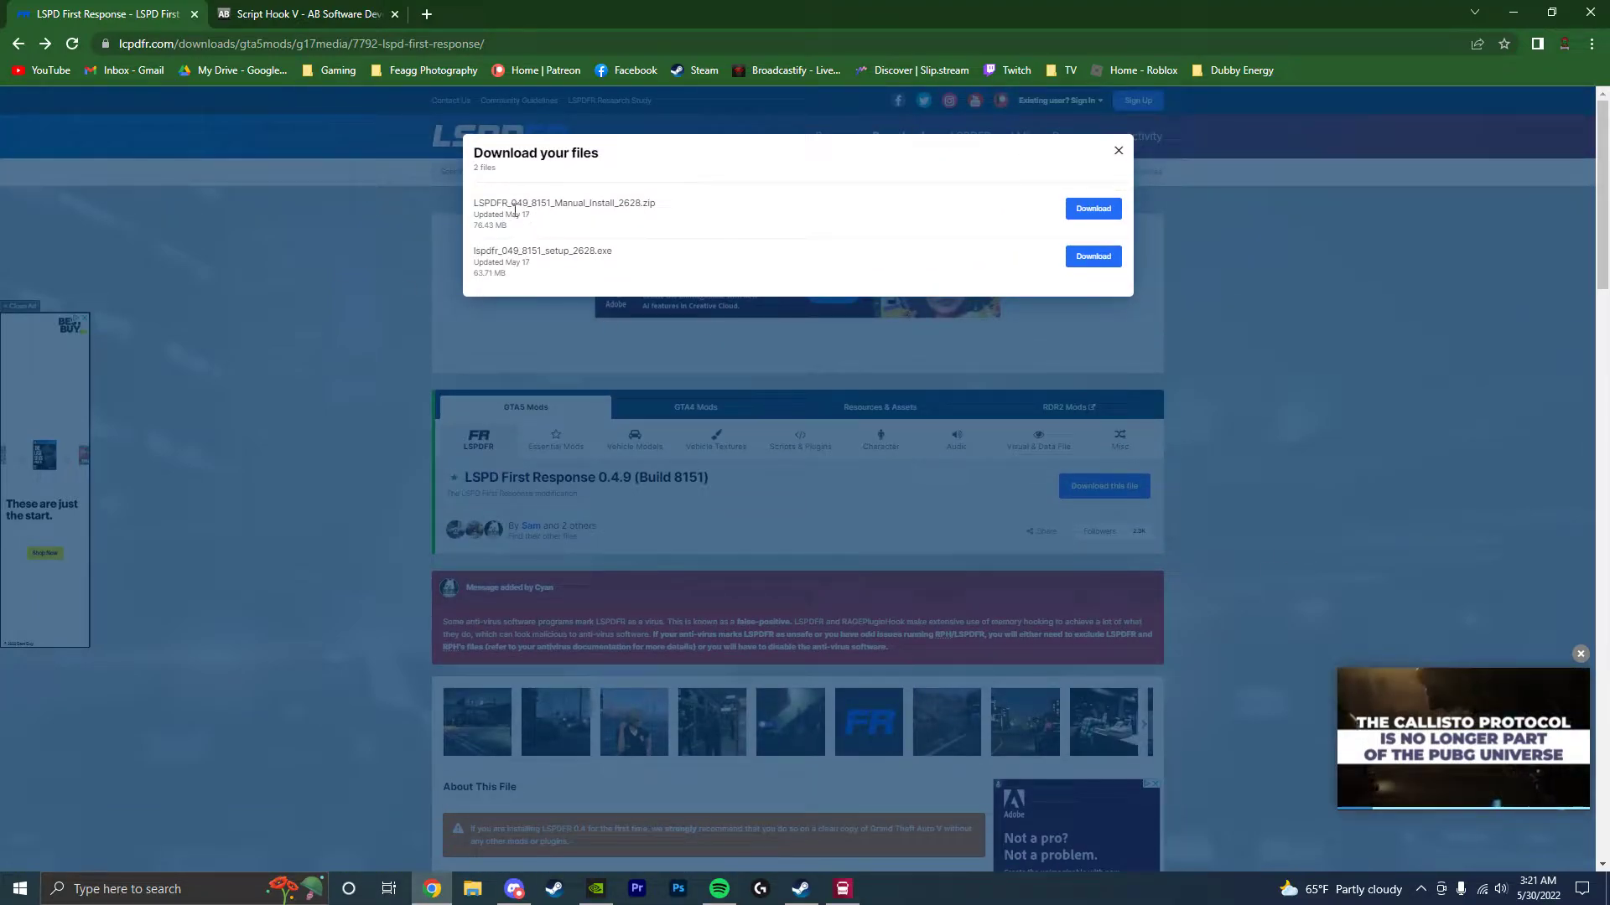
# - Download the manual install archive LSPDFR_049_8151_Manual_Install_2628.zip
pyautogui.moveTo(476, 205); pyautogui.dragTo(662, 206)
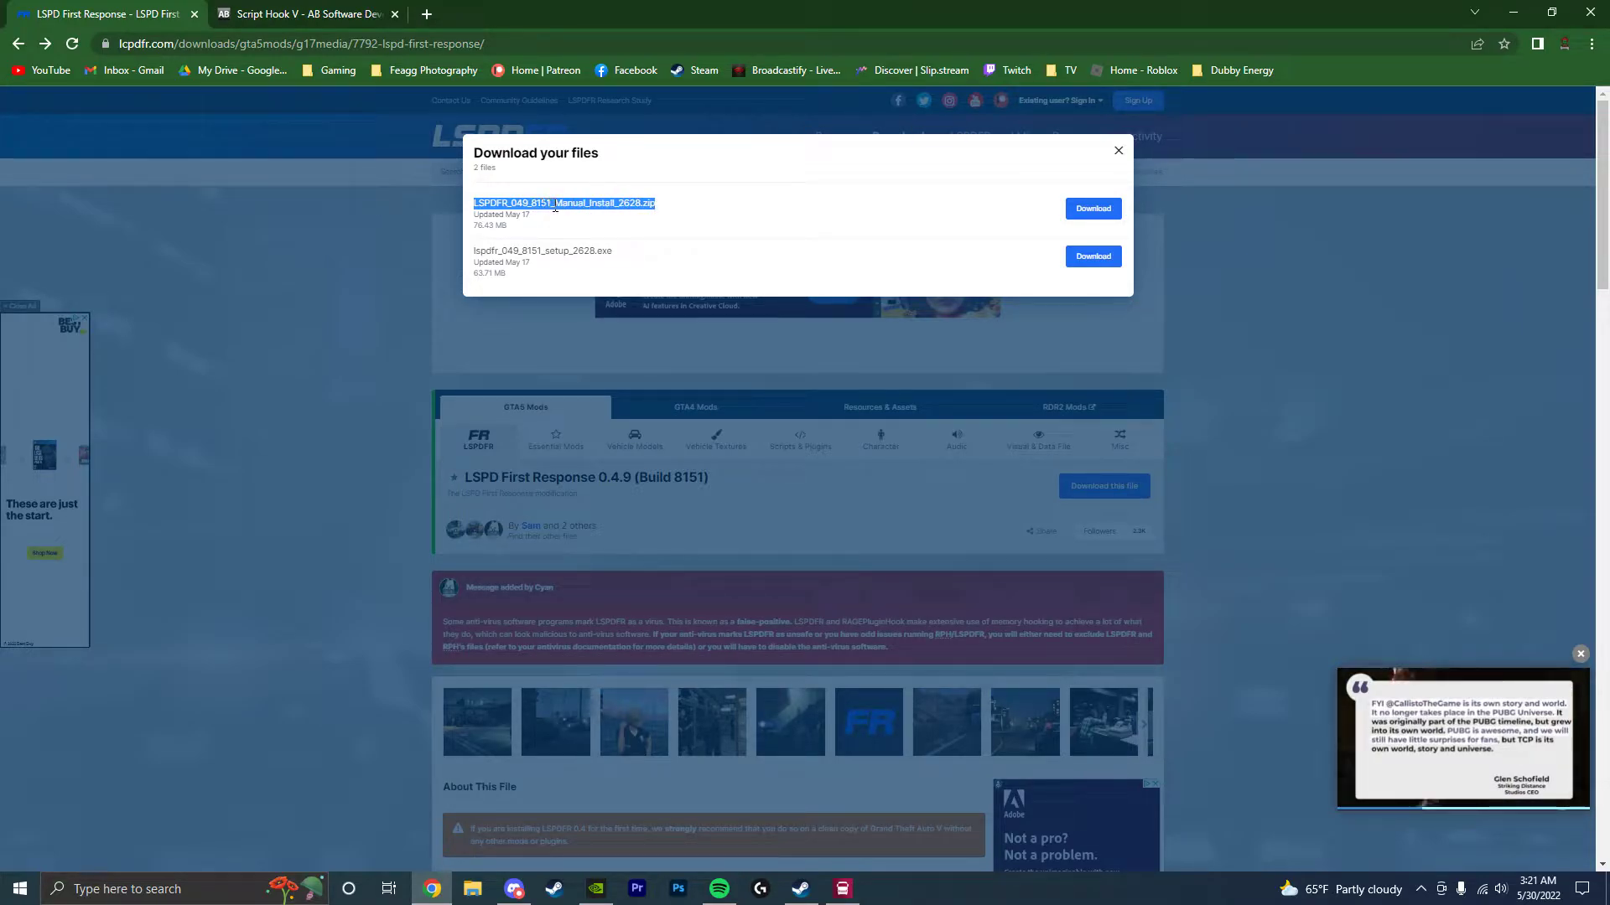
pyautogui.click(1109, 209)
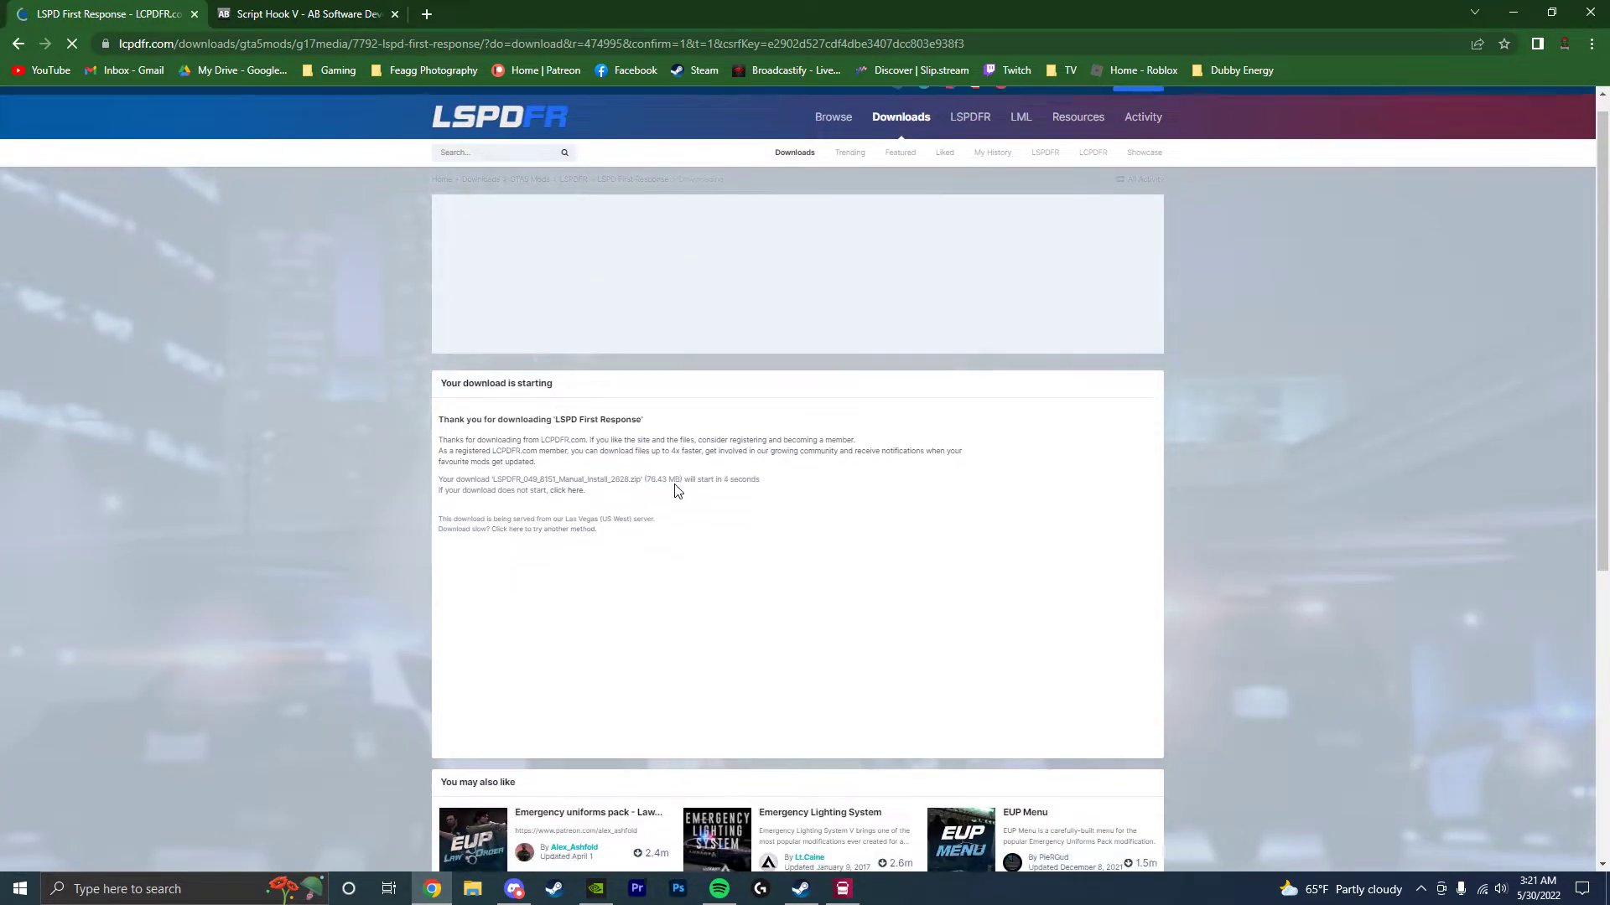
pyautogui.scroll(-1, 688, 452)
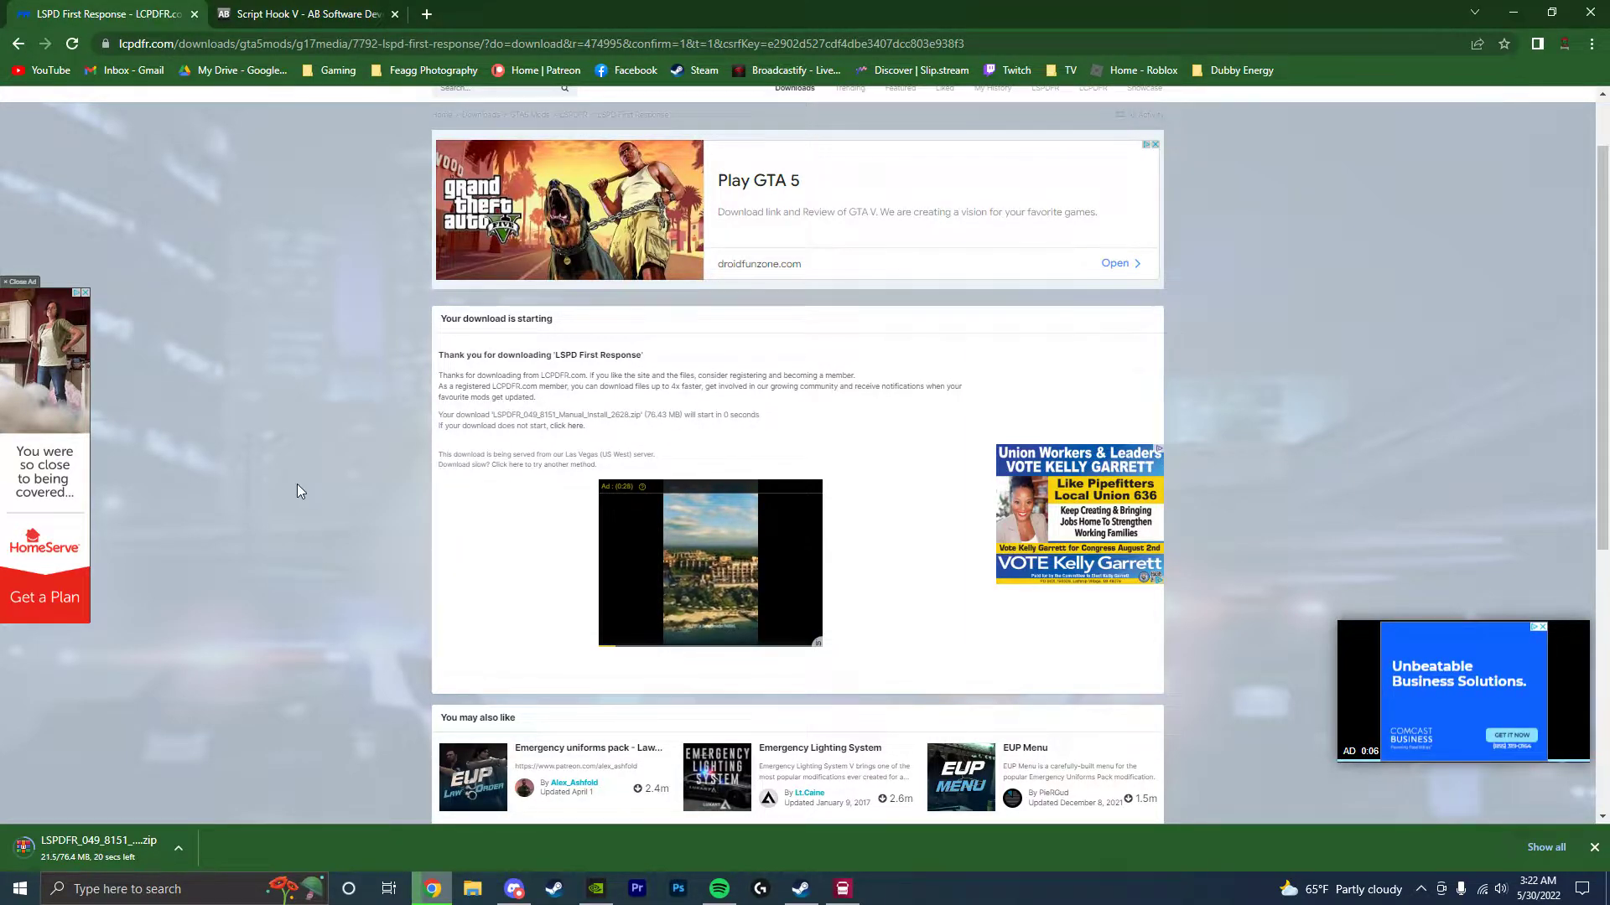
# - Download the Script Hook V archive from the dev-c.com page and send it to Google for scanning
pyautogui.click(284, 25)
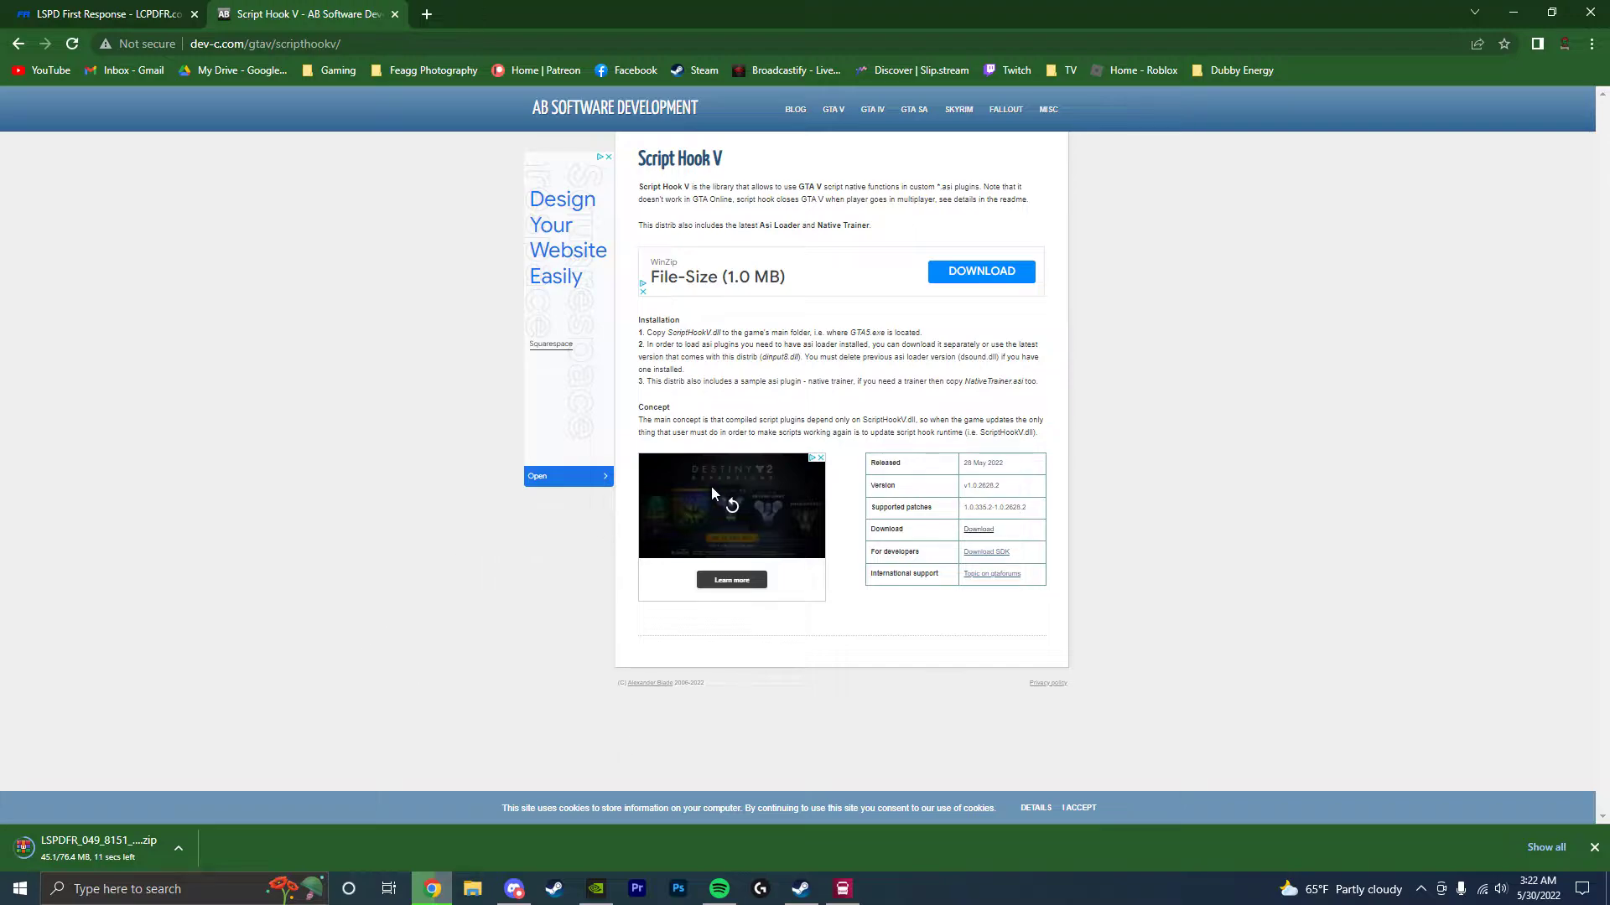
pyautogui.moveTo(869, 529); pyautogui.dragTo(950, 535)
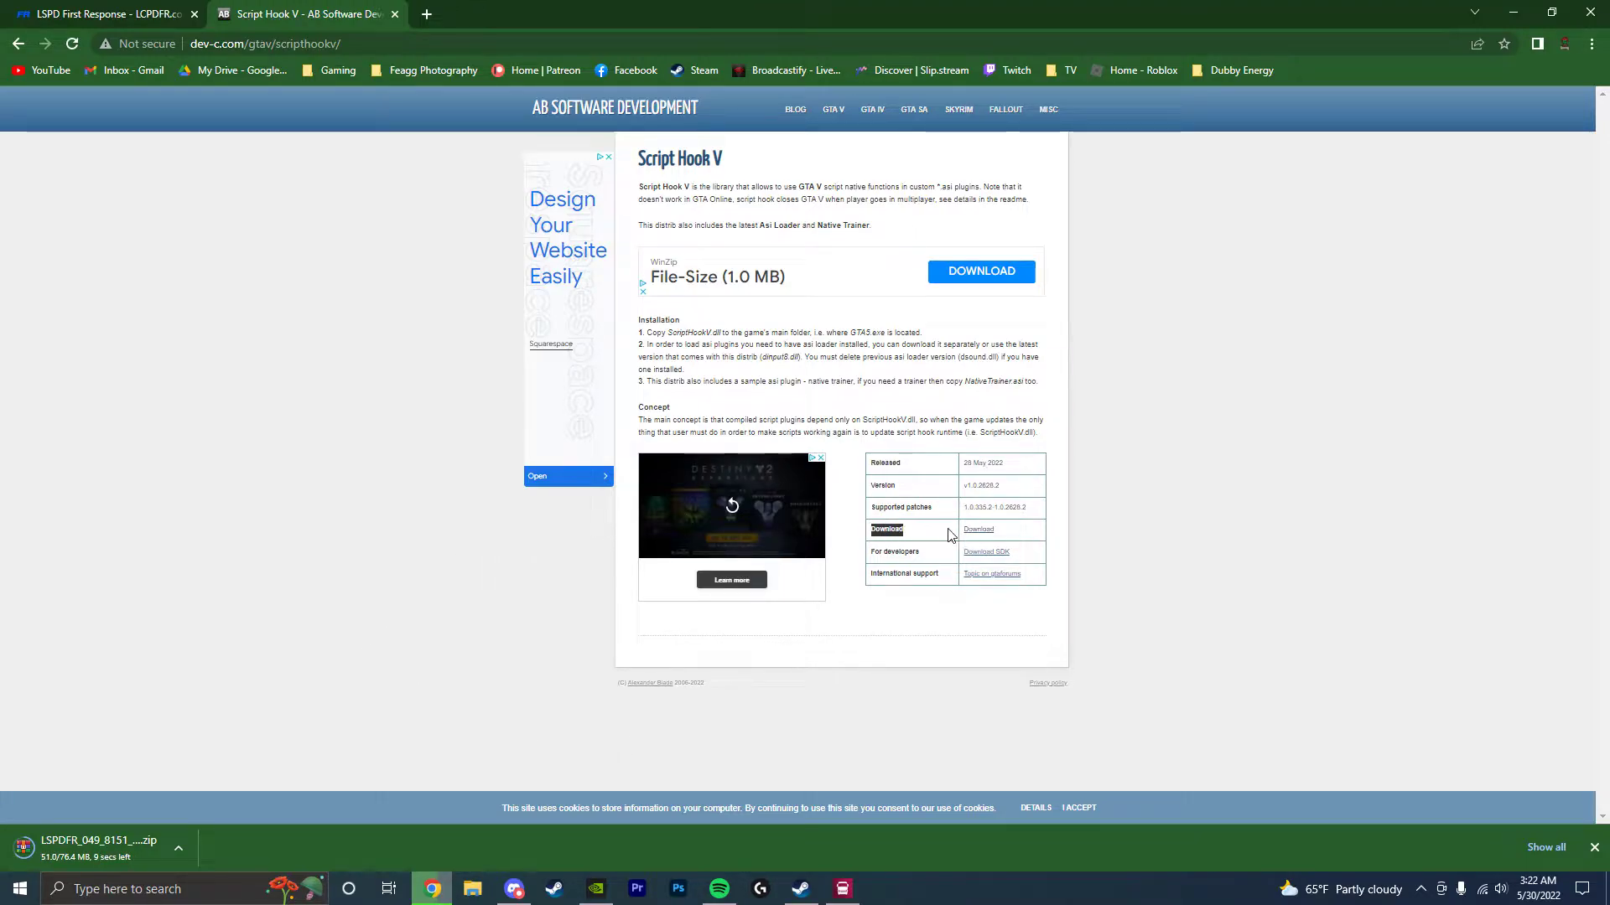
pyautogui.click(1072, 537)
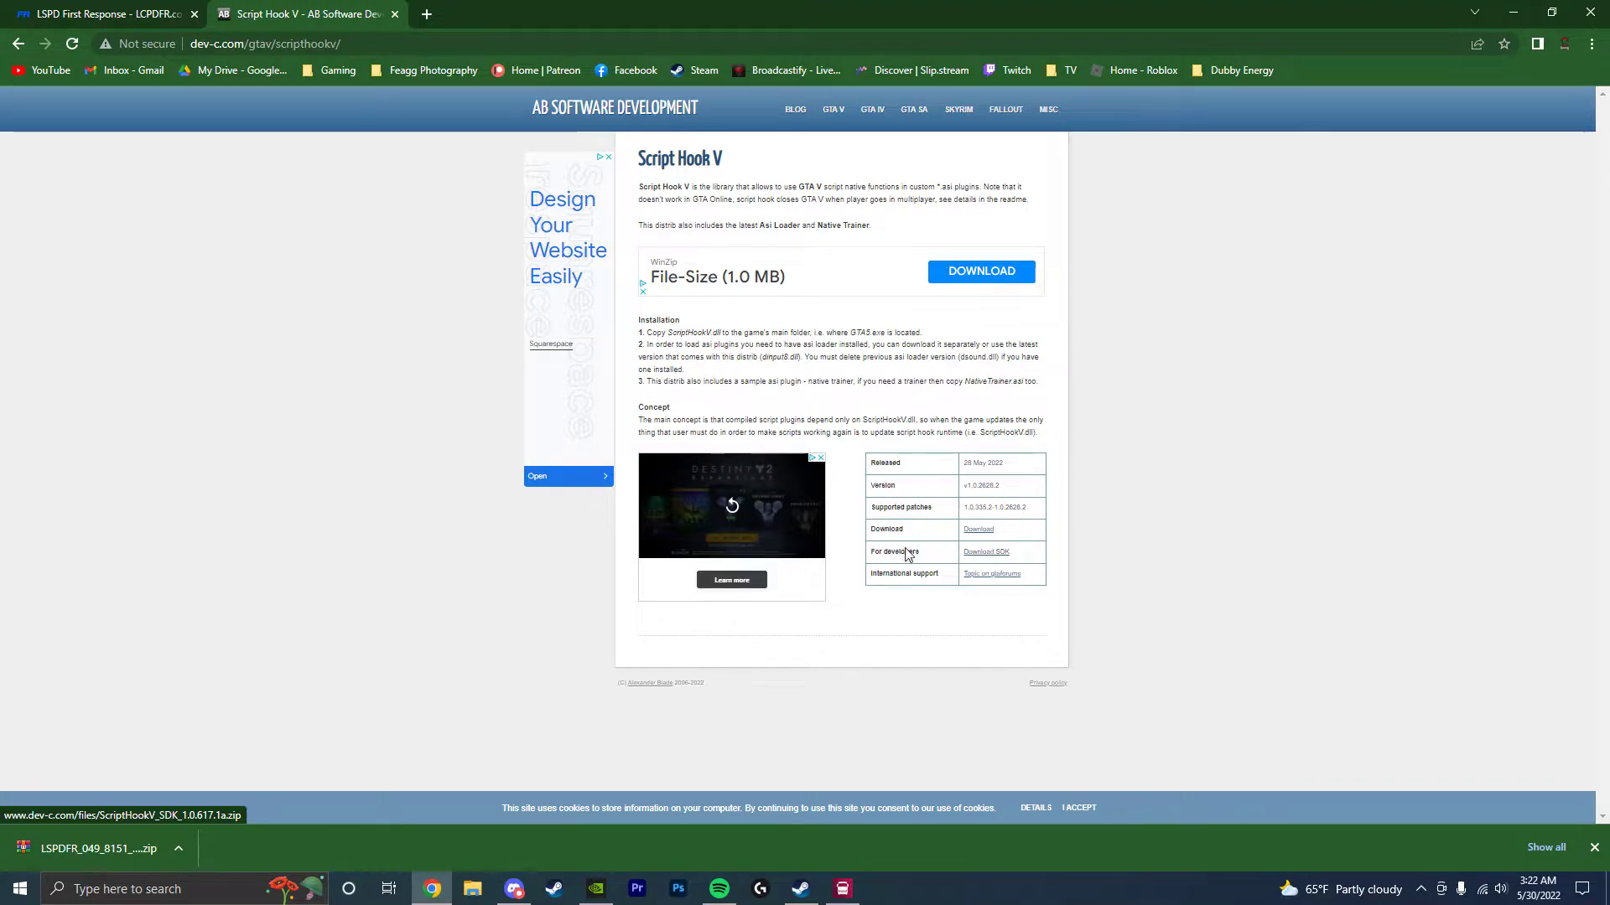
pyautogui.click(978, 530)
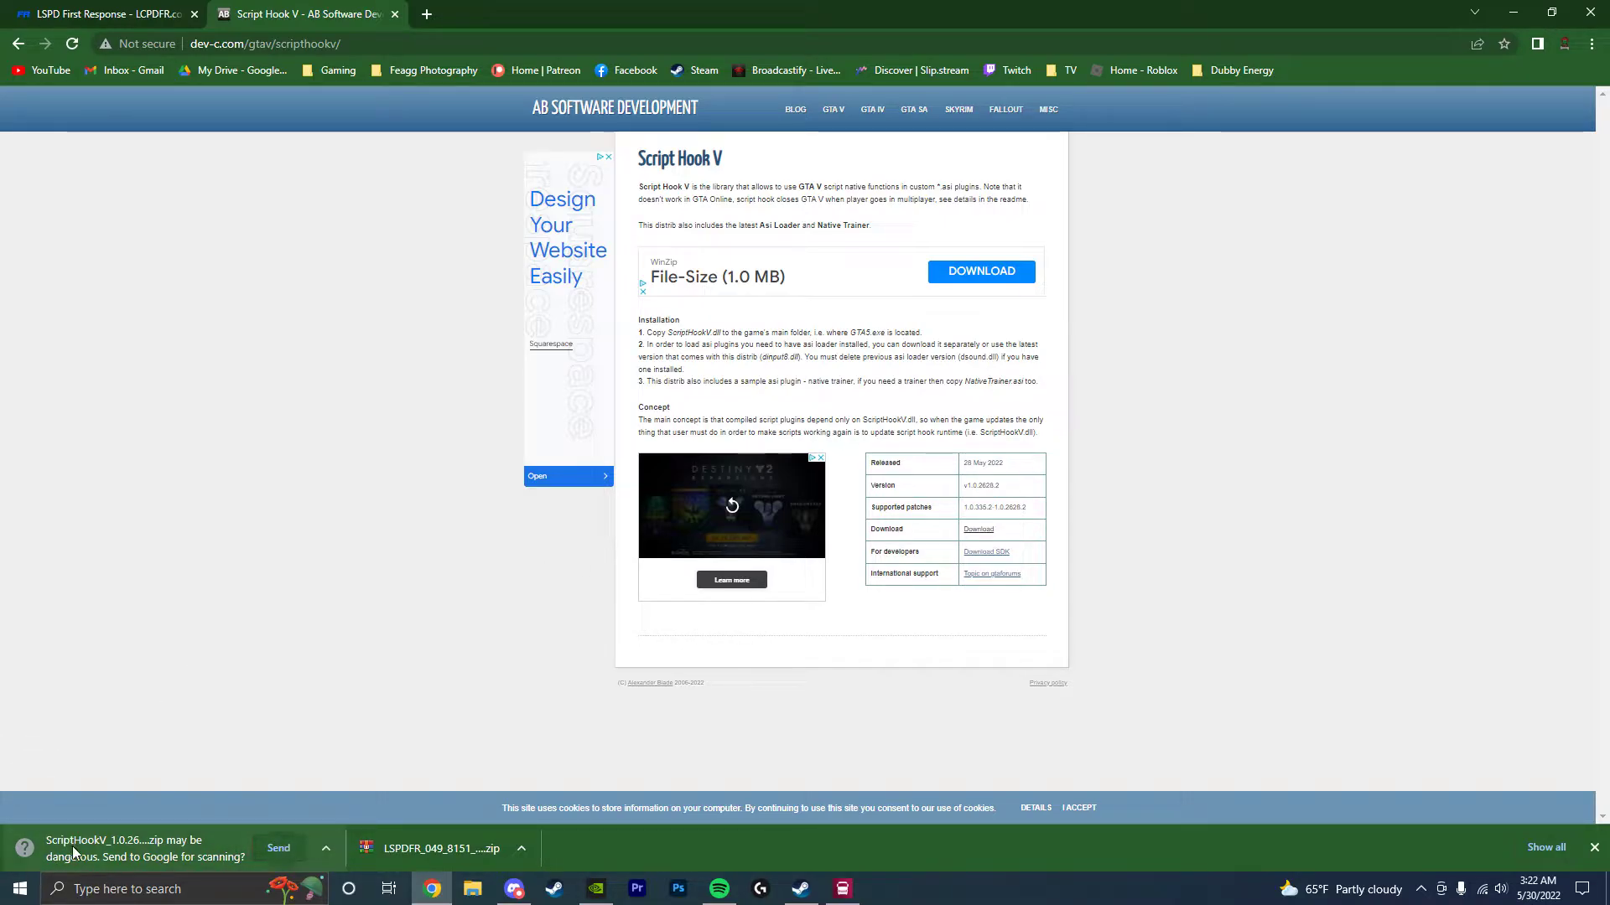
pyautogui.click(279, 848)
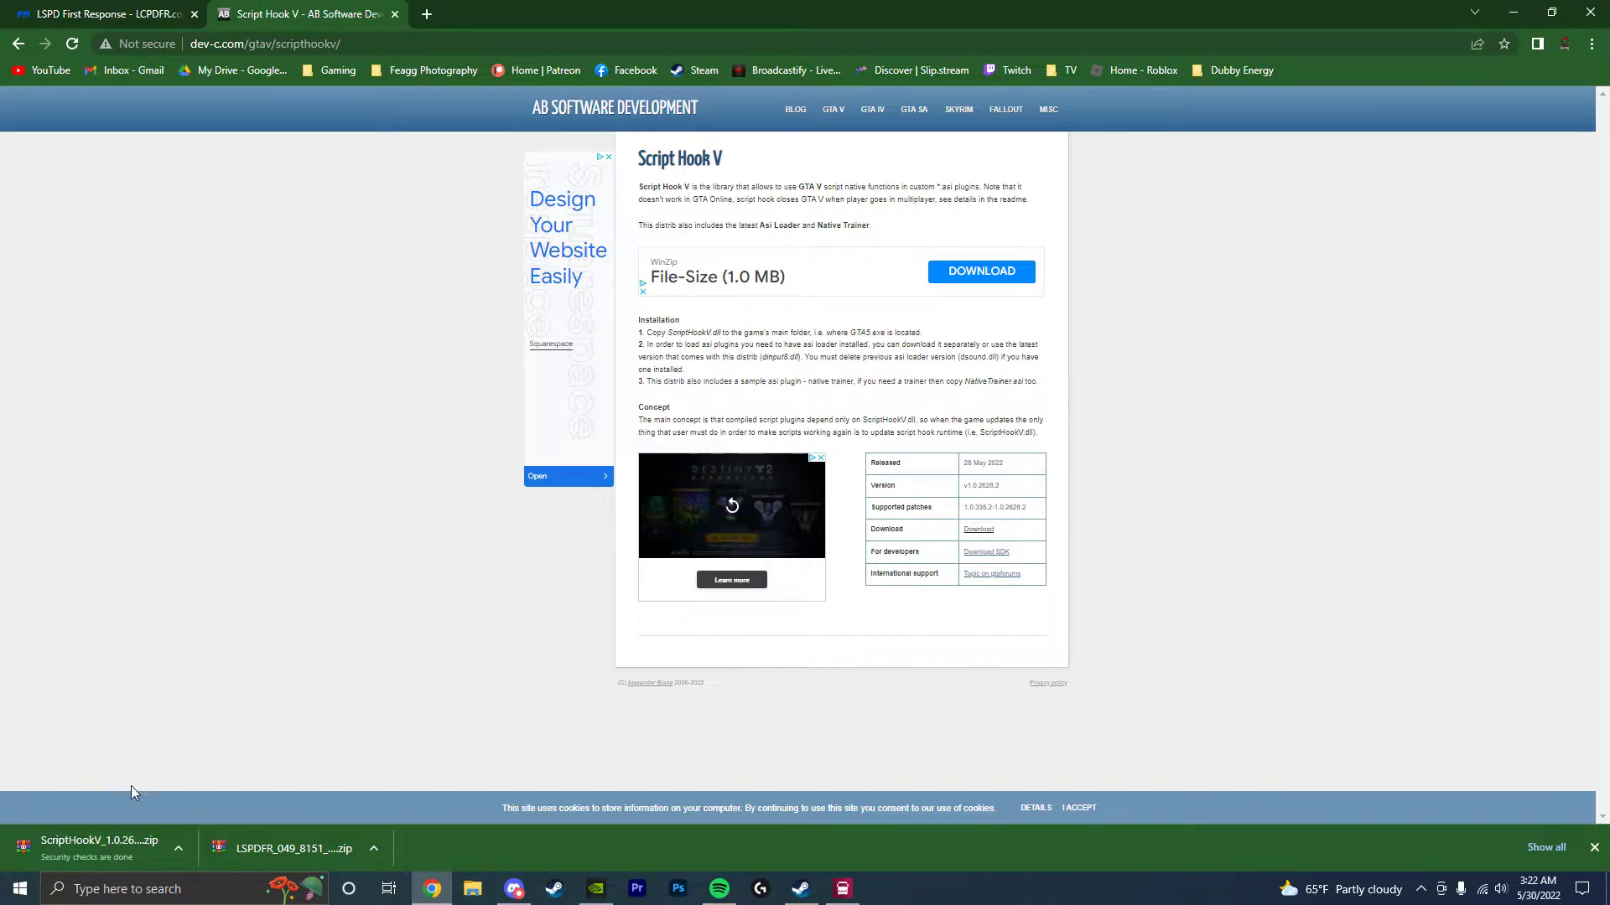
# - Minimize Chrome and check the two mod archives in the refreshed Downloads folder in File Explorer, minimizing that window as well
pyautogui.click(1509, 13)
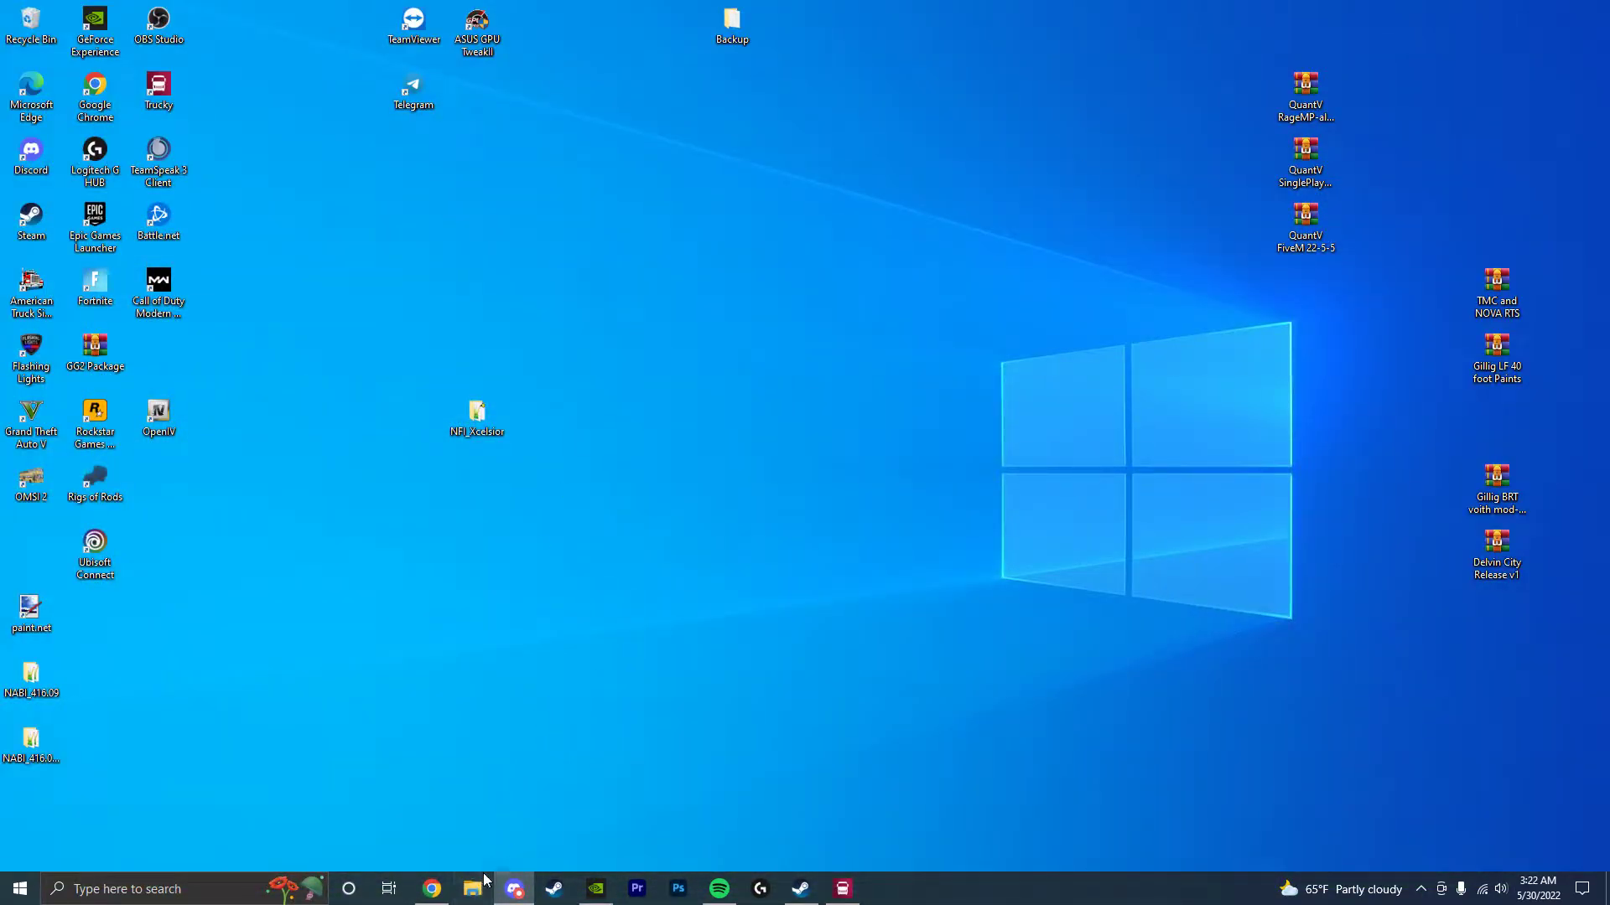
pyautogui.press('super+e')
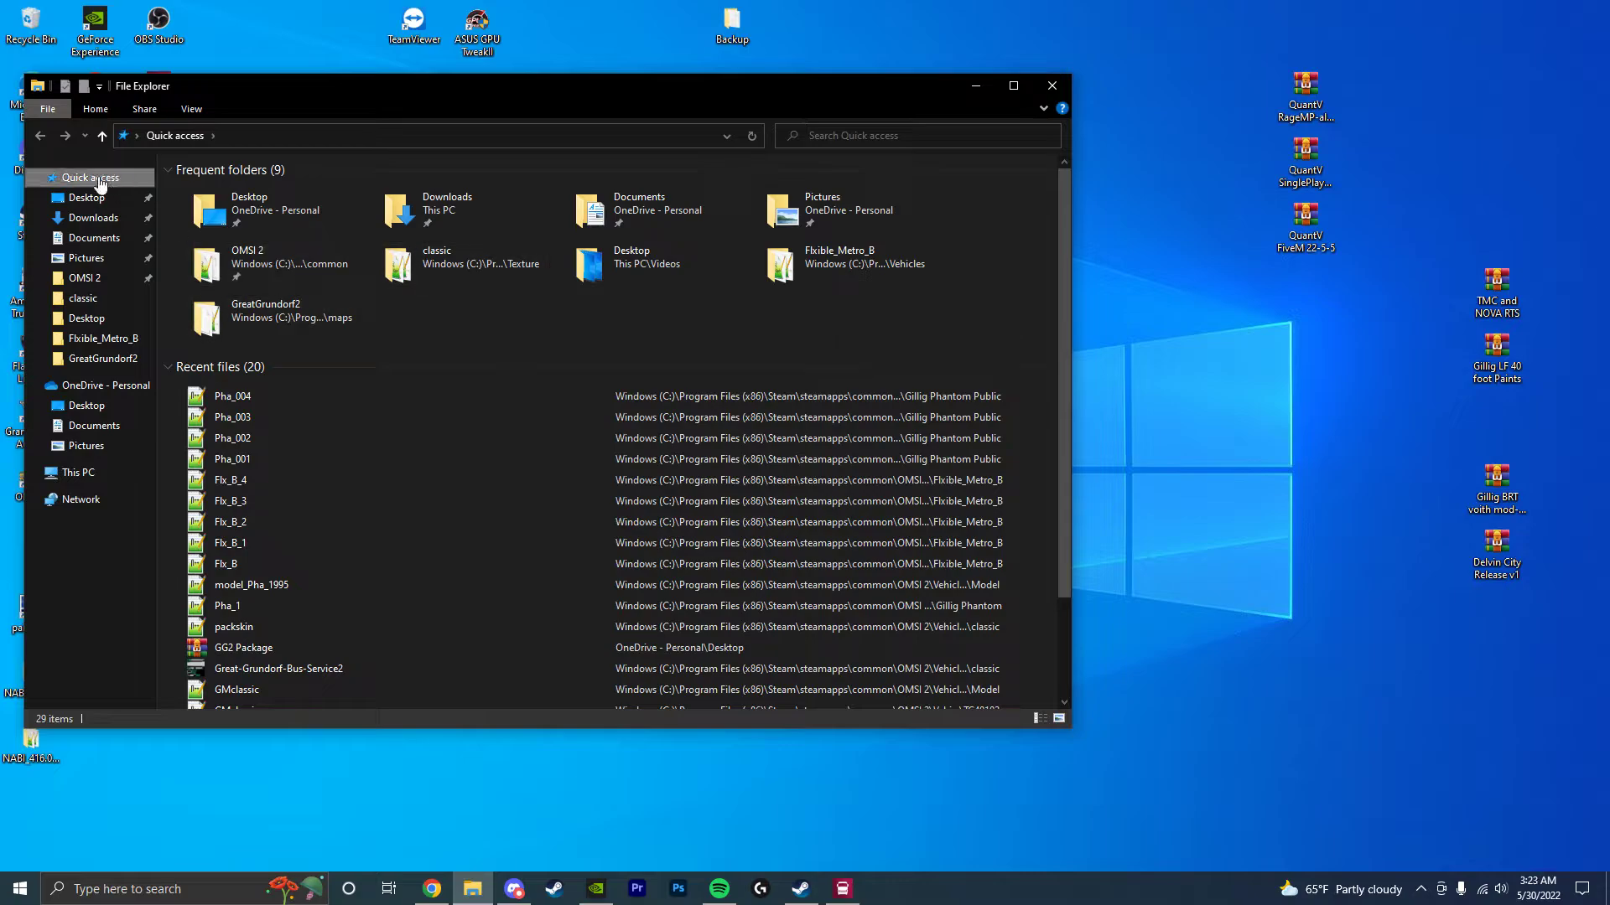
pyautogui.click(91, 217)
pyautogui.moveTo(433, 101); pyautogui.dragTo(626, 93)
pyautogui.rightClick(491, 284)
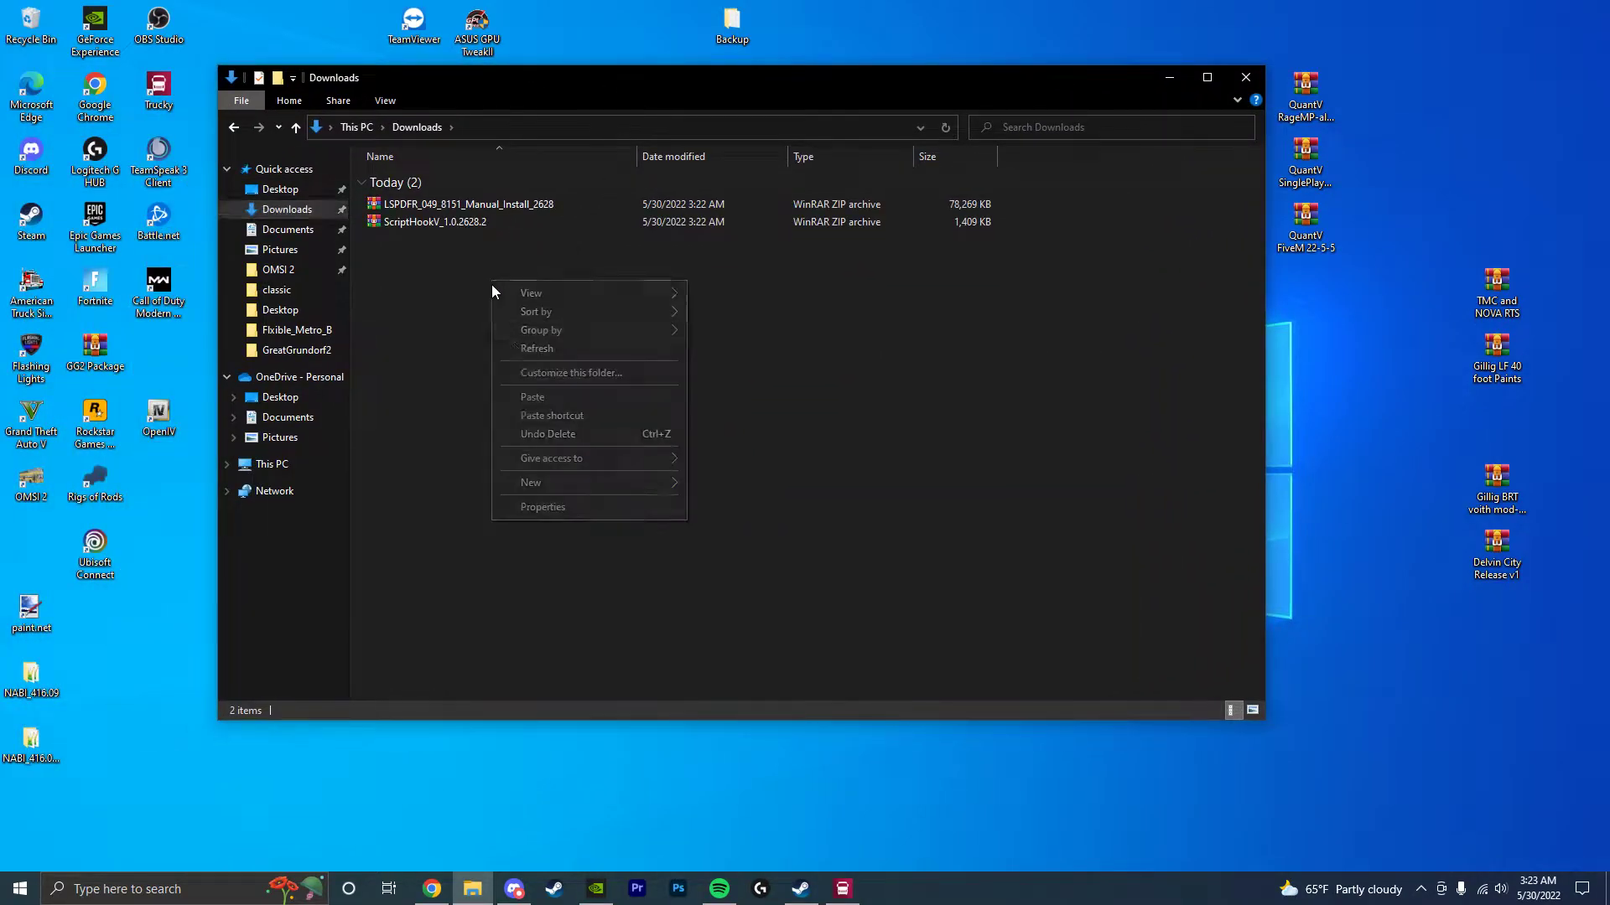
pyautogui.click(513, 349)
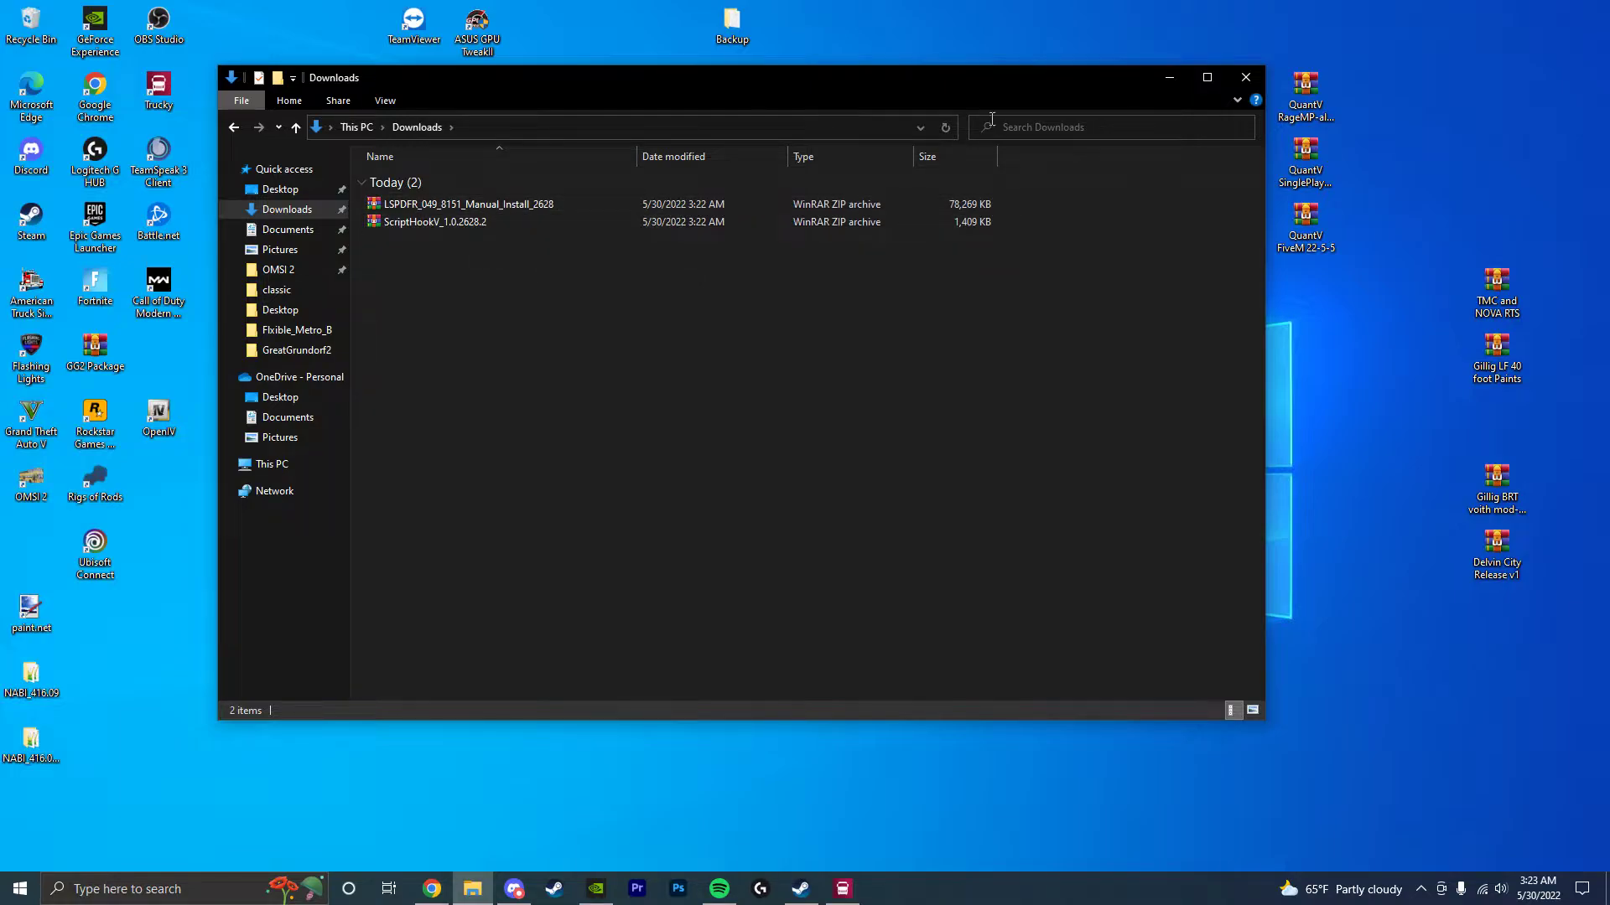
pyautogui.click(1153, 79)
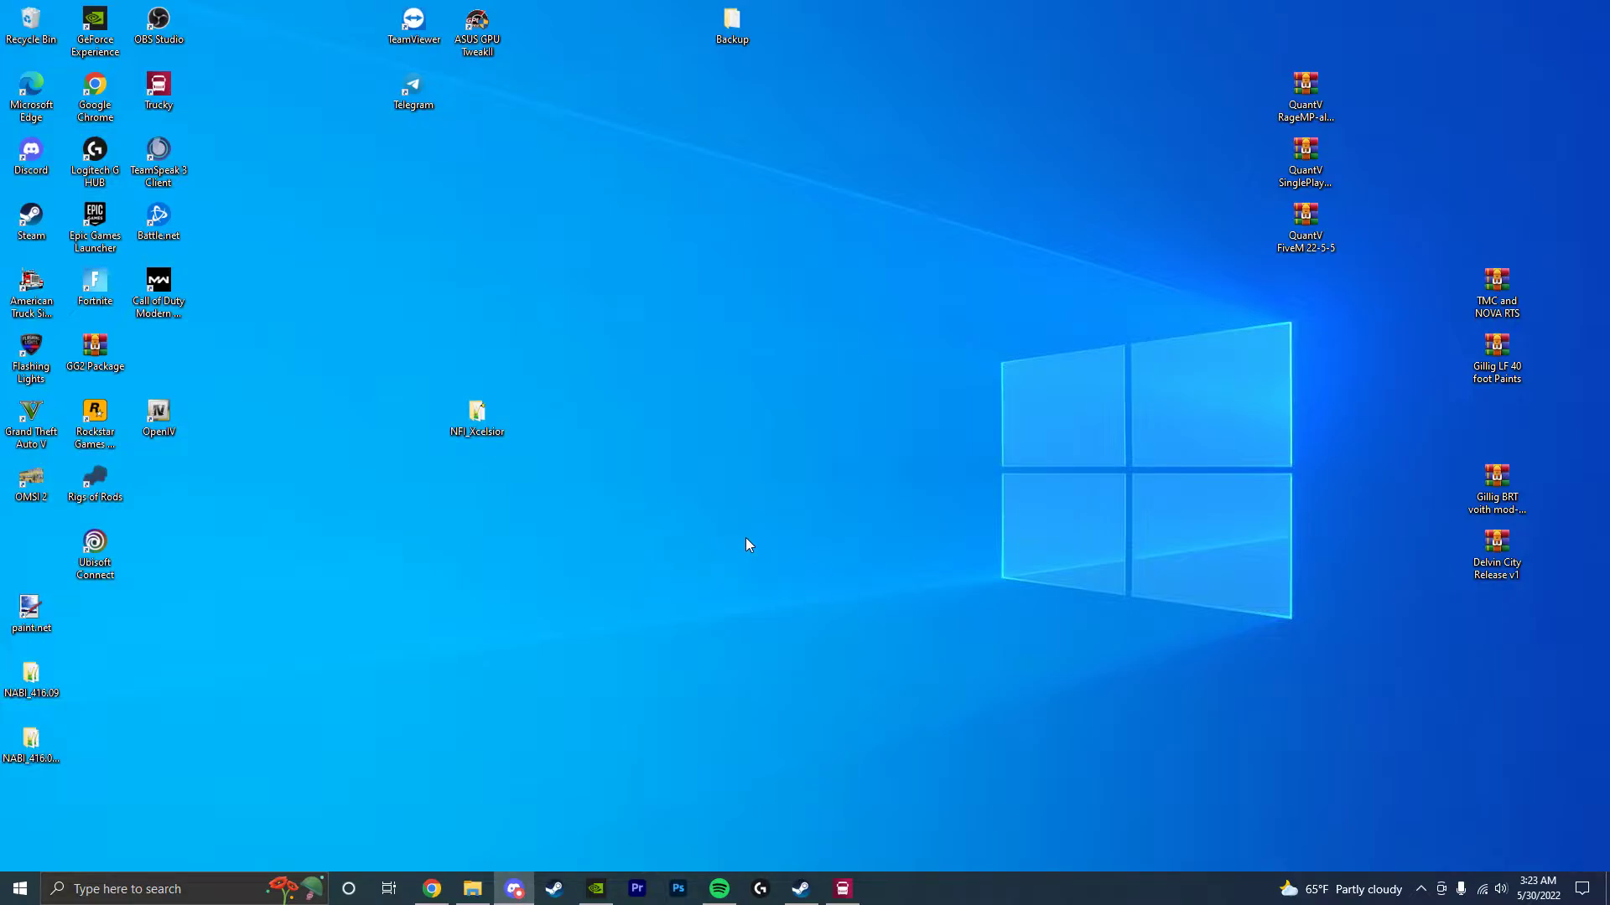
# - Browse Grand Theft Auto V's local files from the Steam library, closing the game folder and minimizing Steam at the end
pyautogui.click(800, 889)
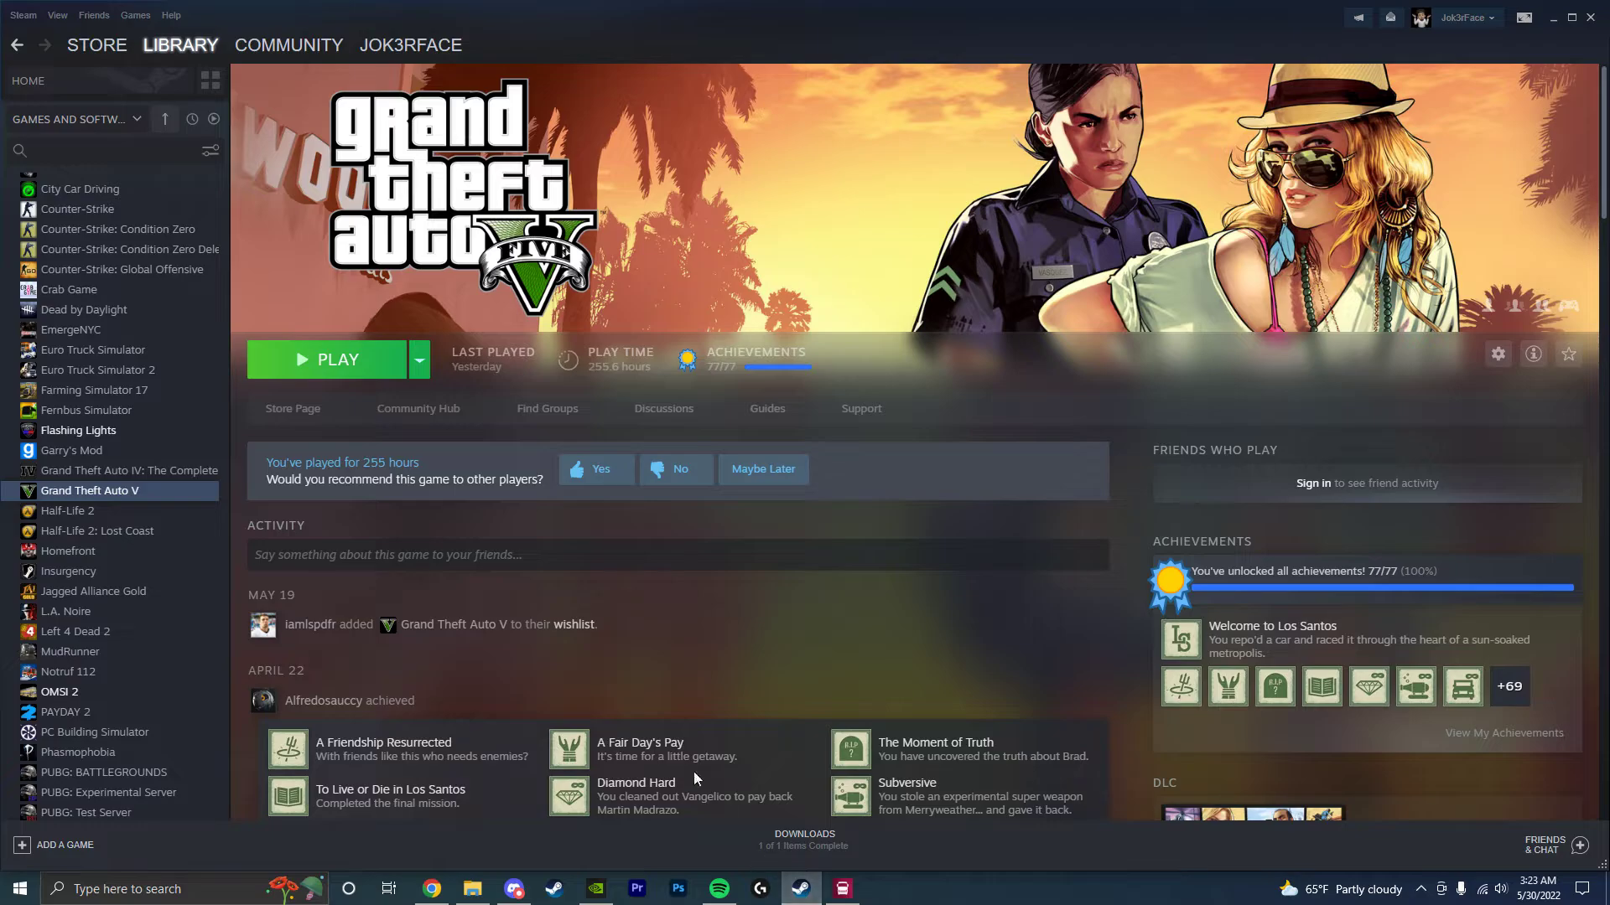
pyautogui.scroll(-3, 97, 432)
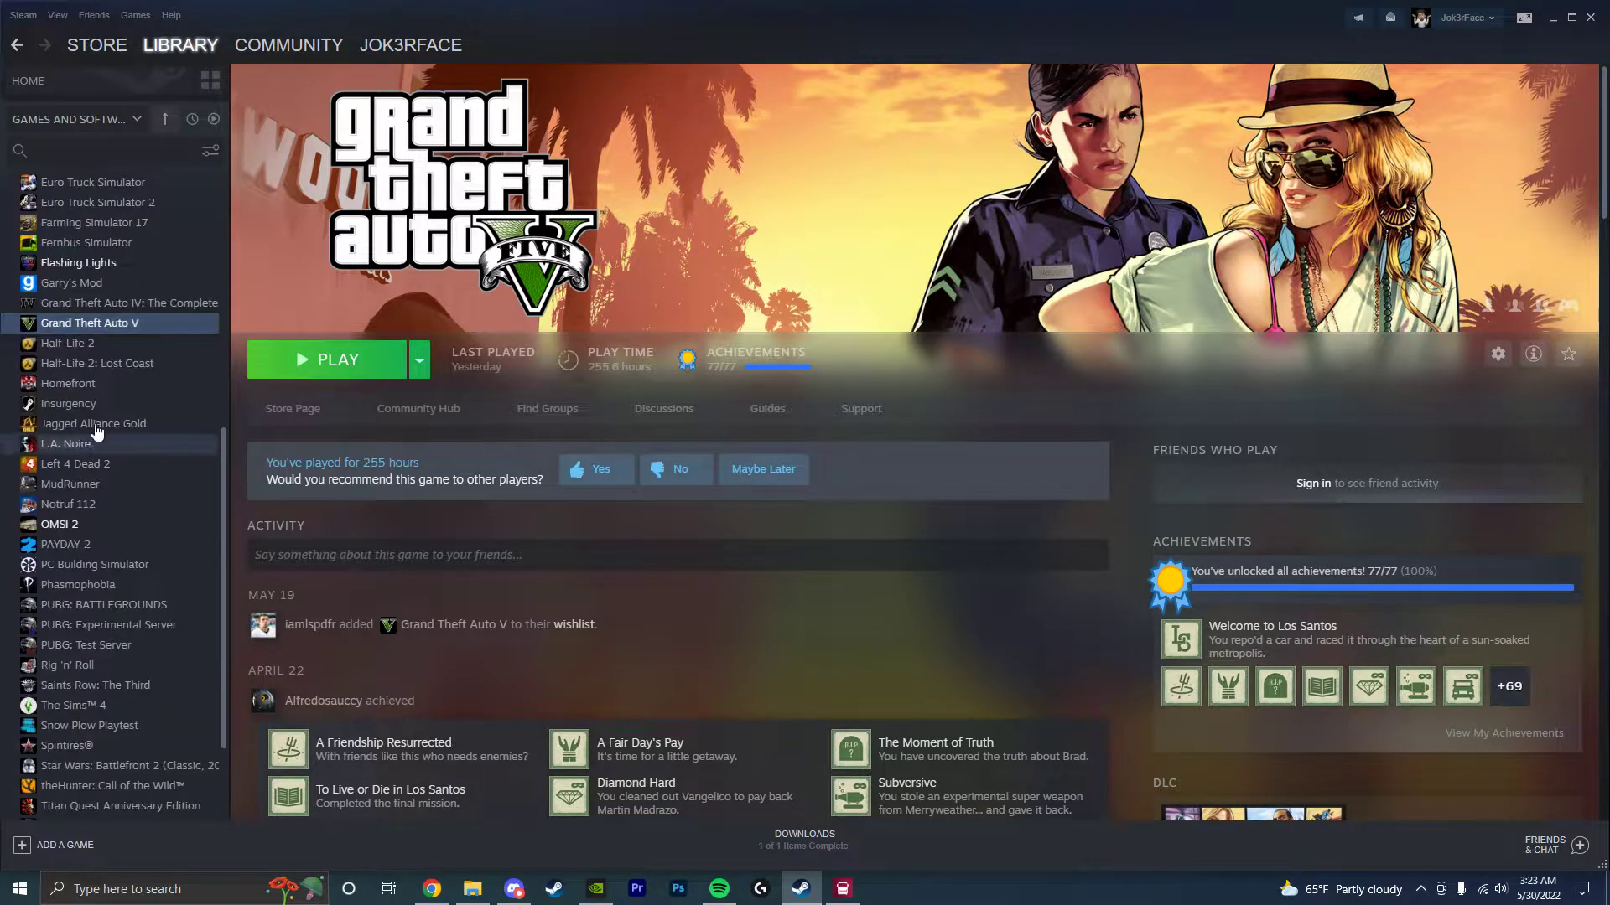
pyautogui.rightClick(75, 326)
pyautogui.moveTo(112, 406)
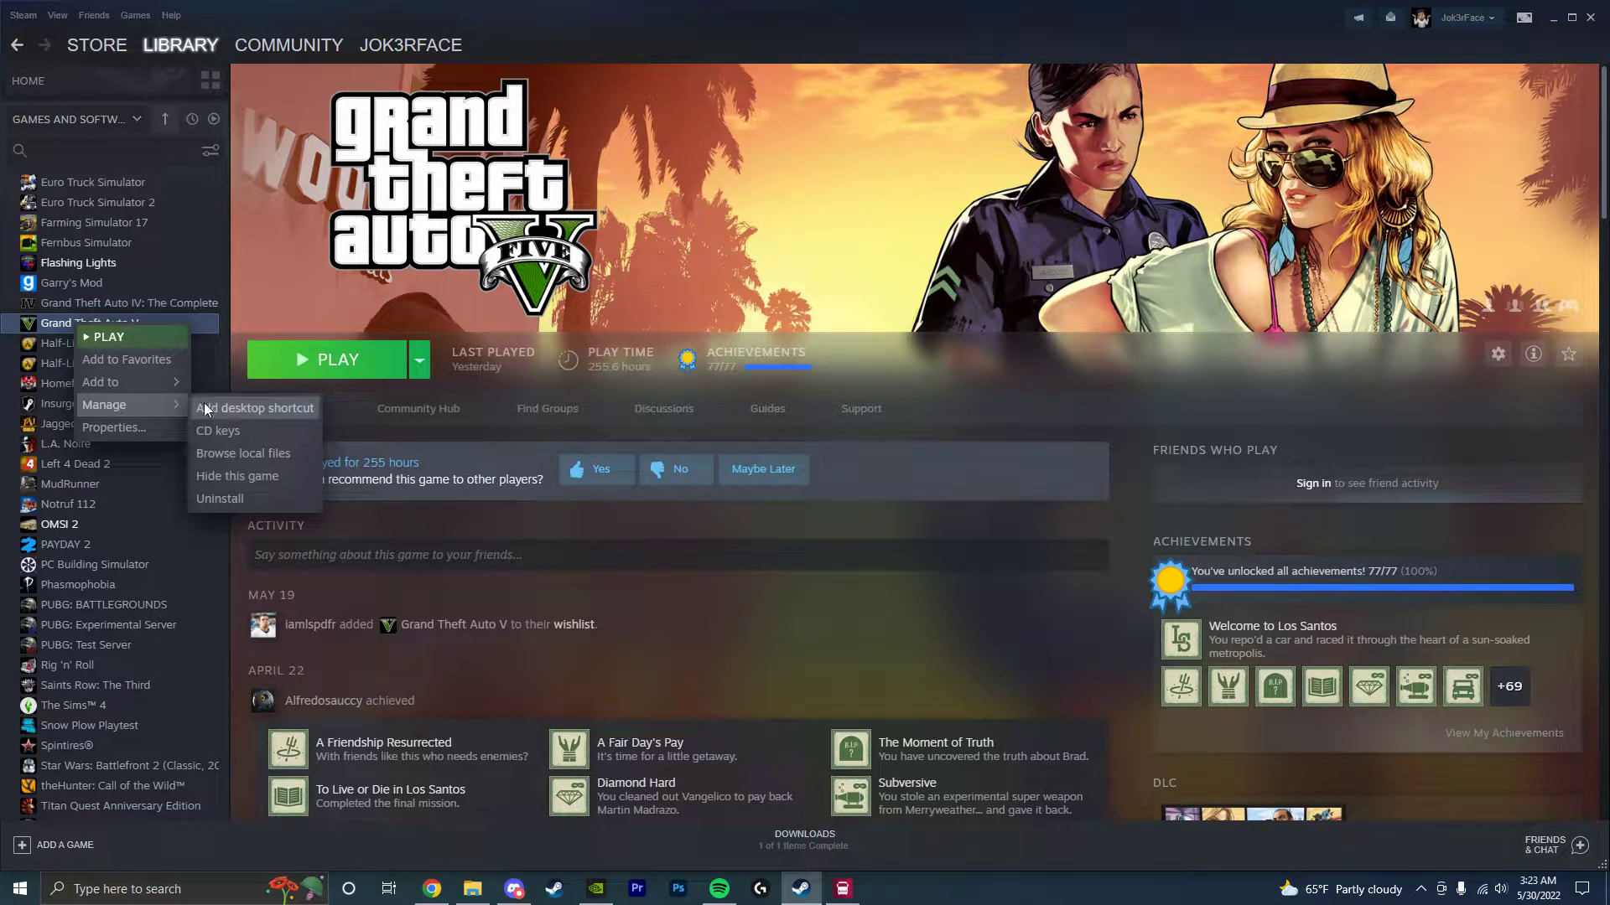
pyautogui.click(215, 453)
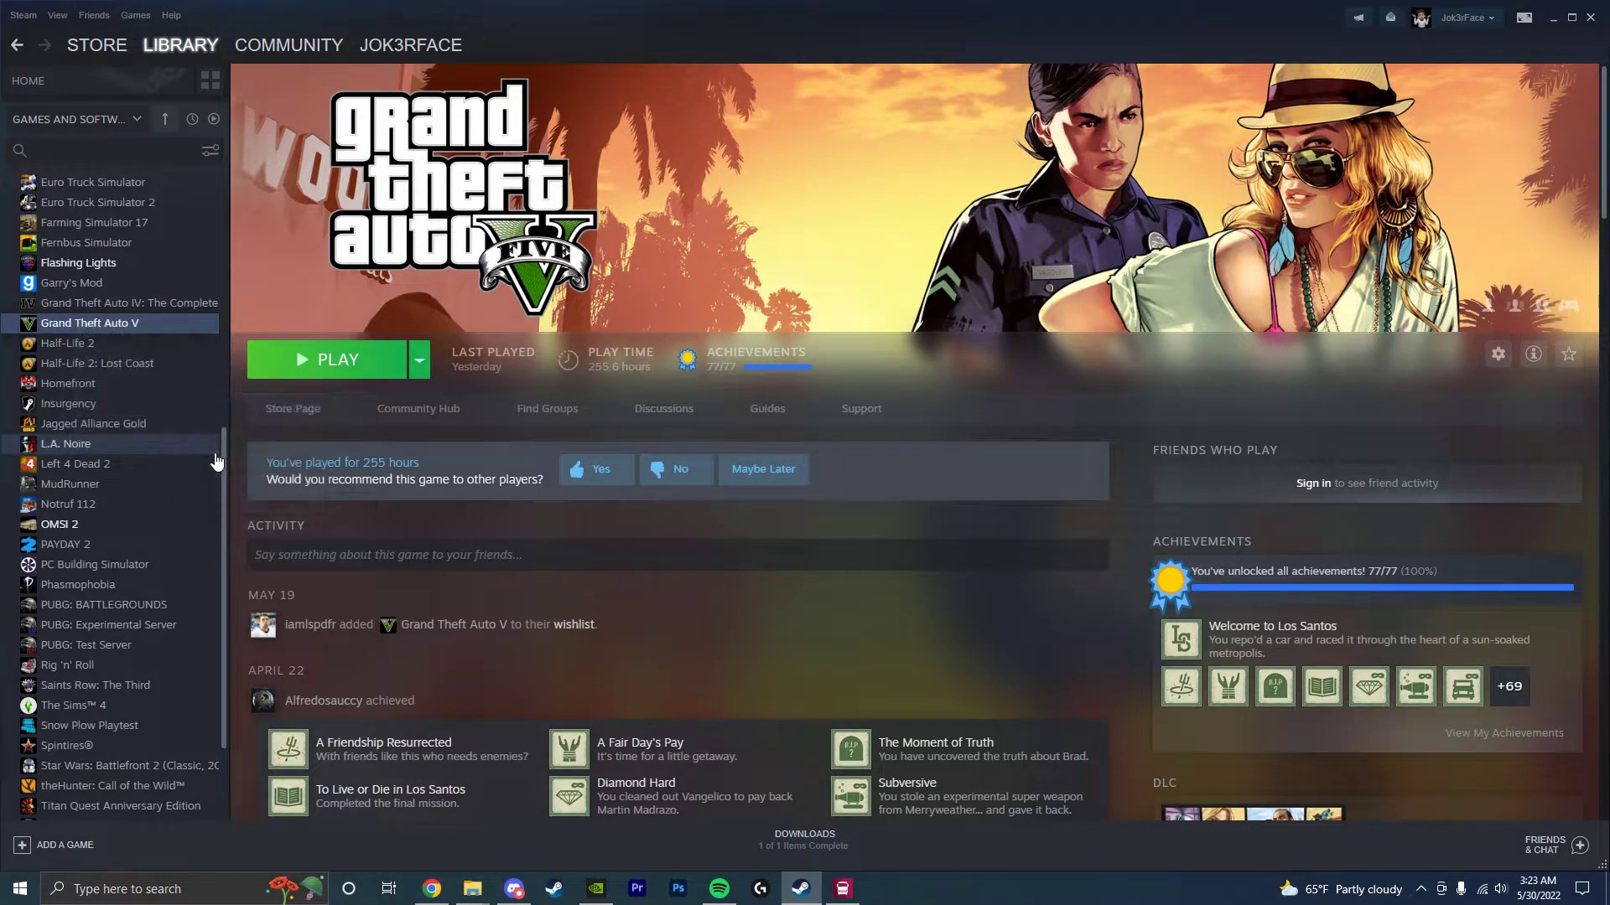
pyautogui.moveTo(472, 899)
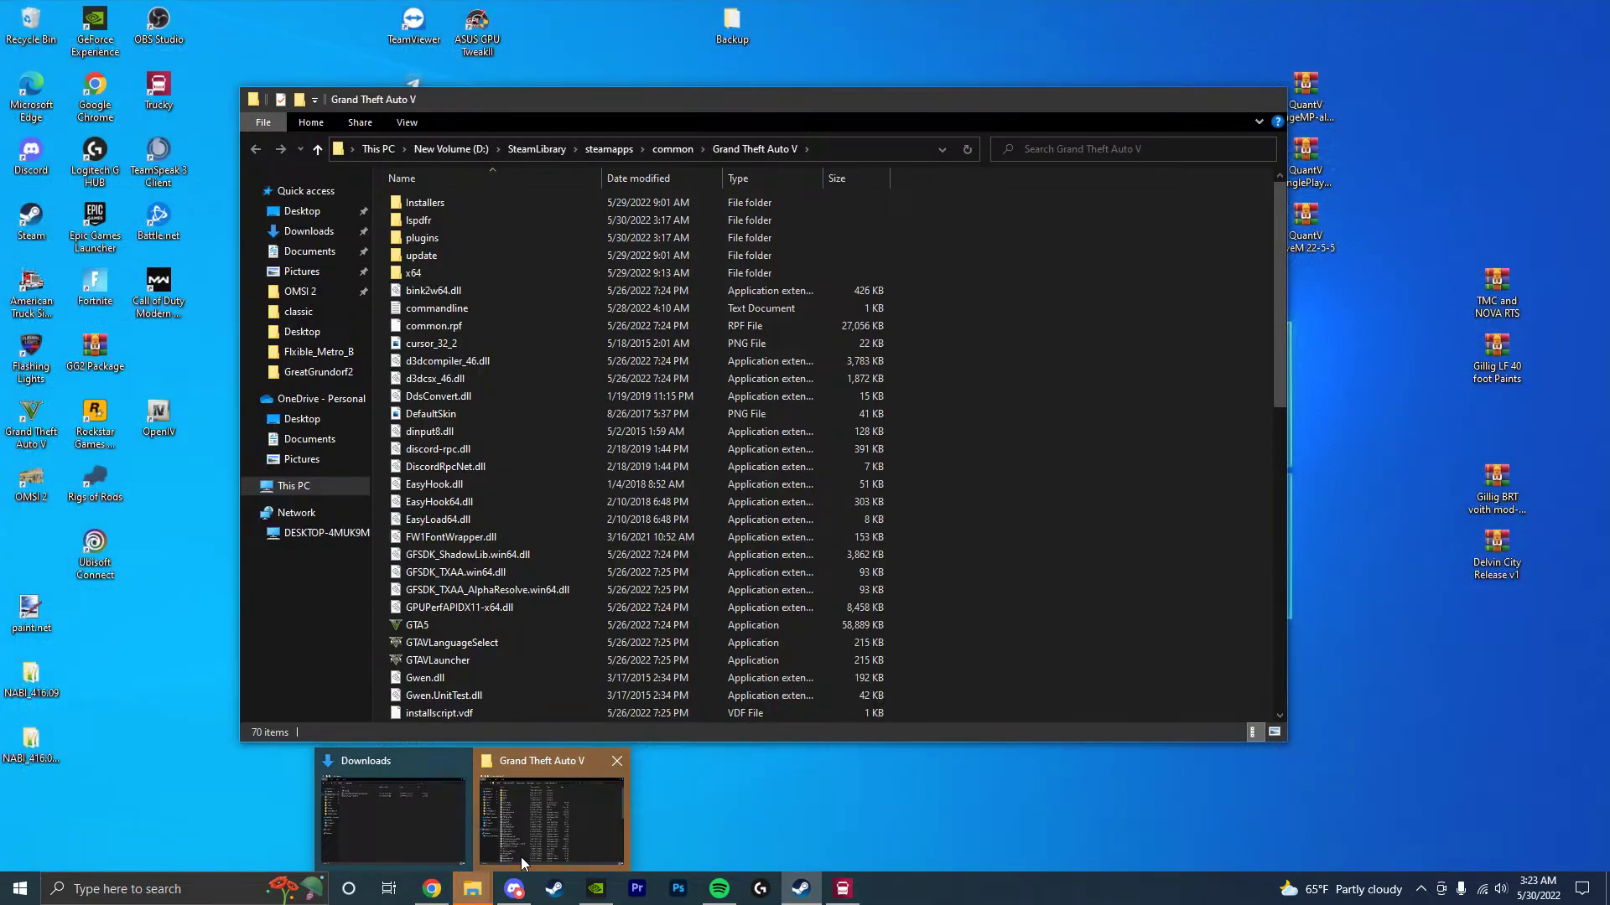
pyautogui.click(521, 857)
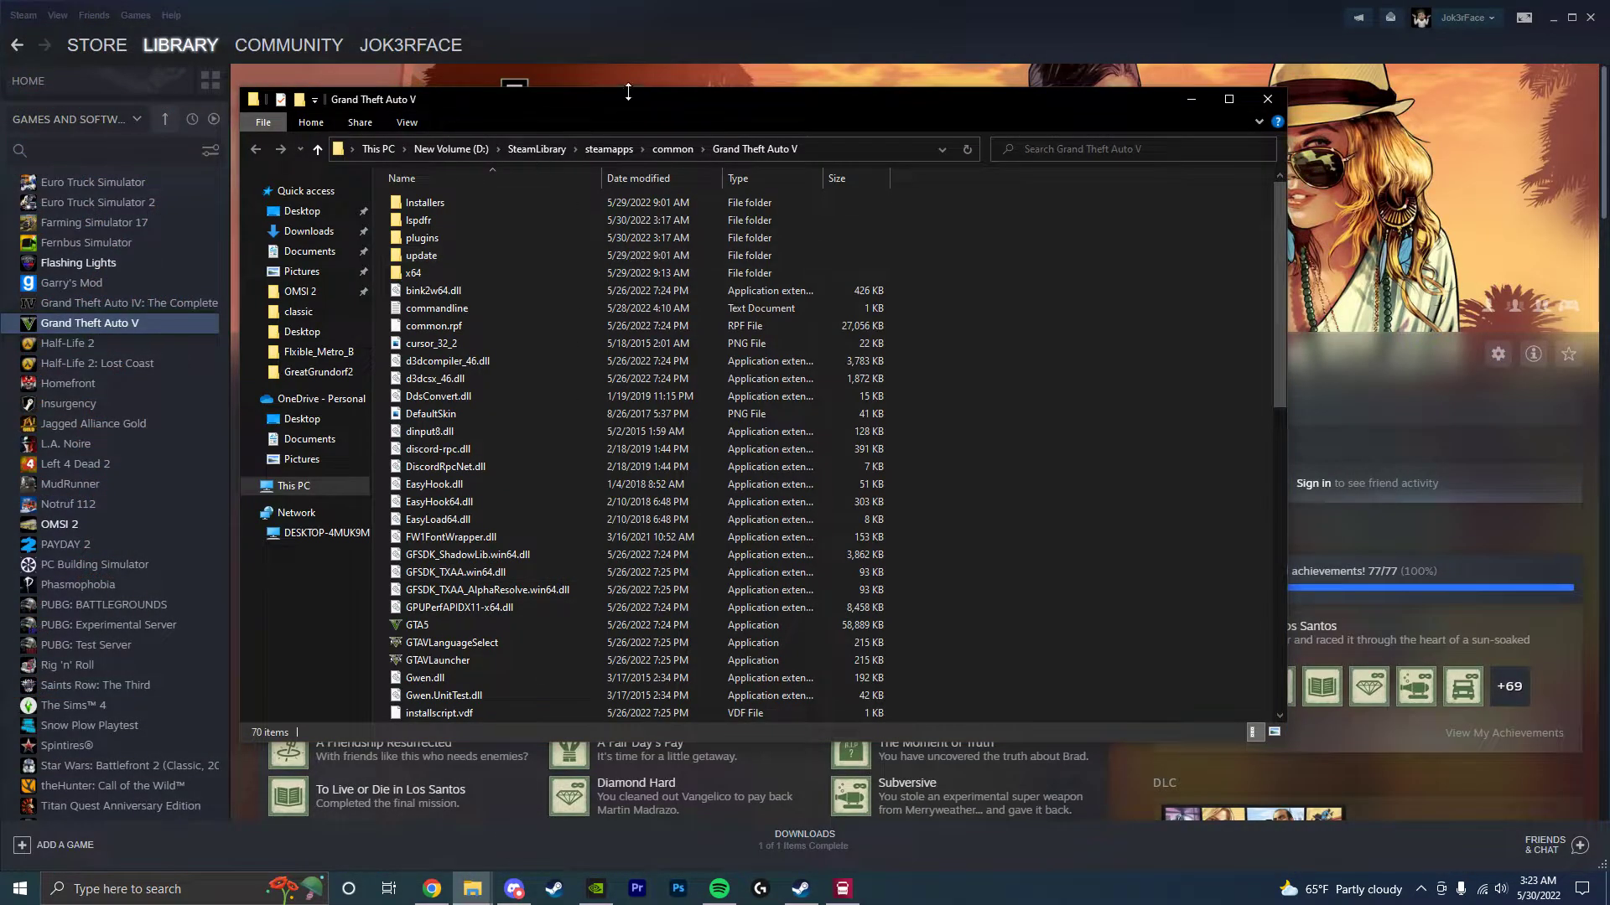
pyautogui.moveTo(619, 107); pyautogui.dragTo(656, 109)
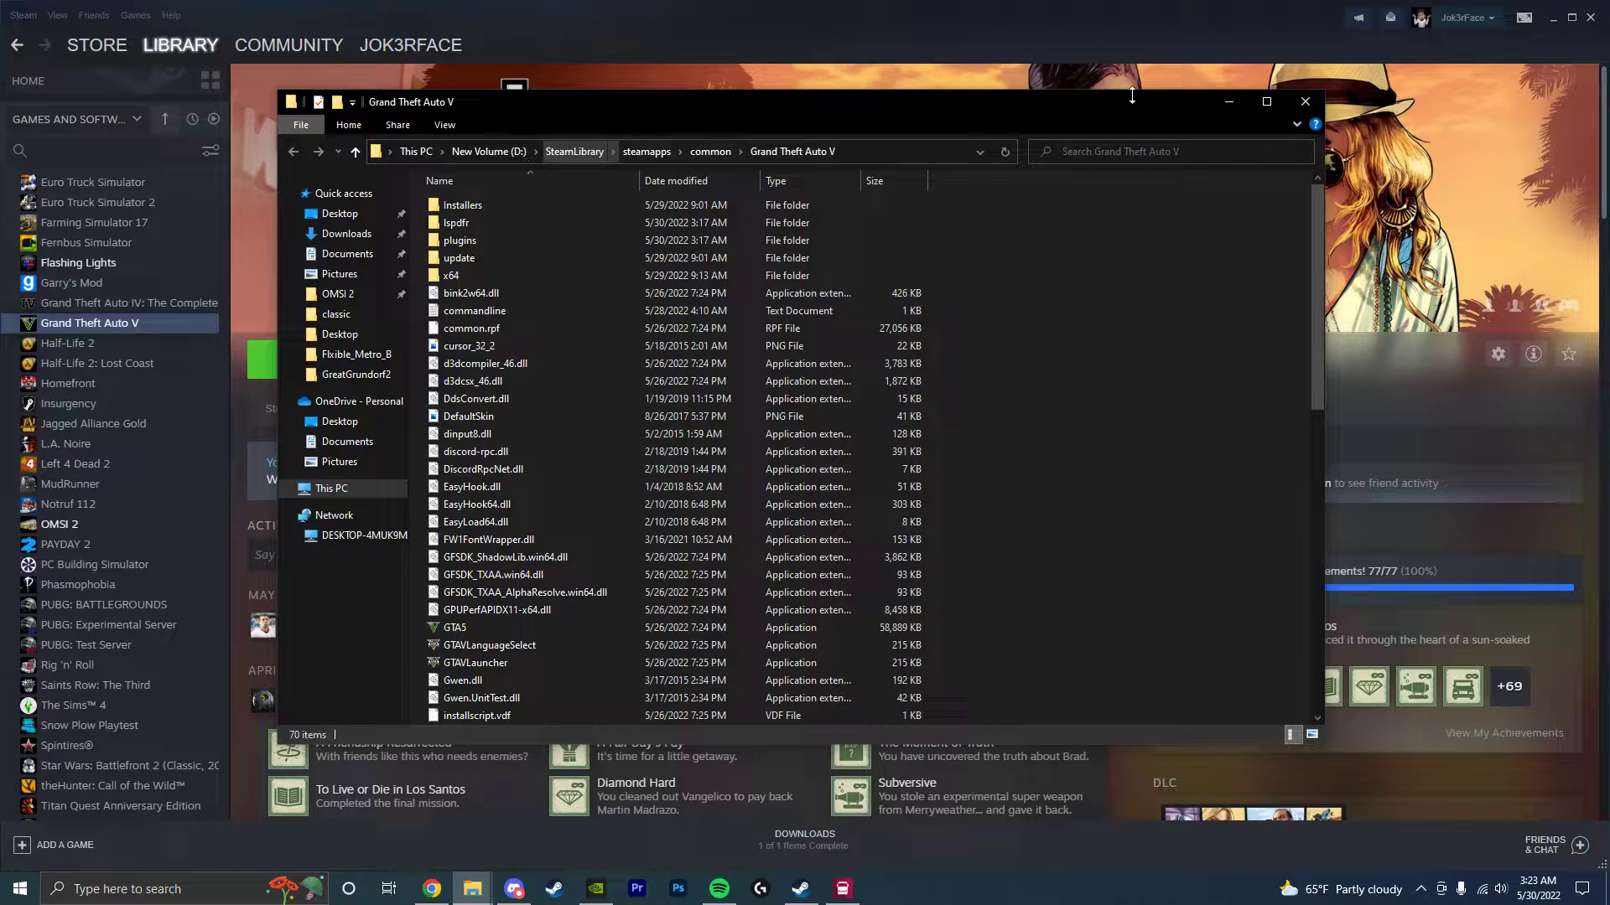
pyautogui.click(1313, 104)
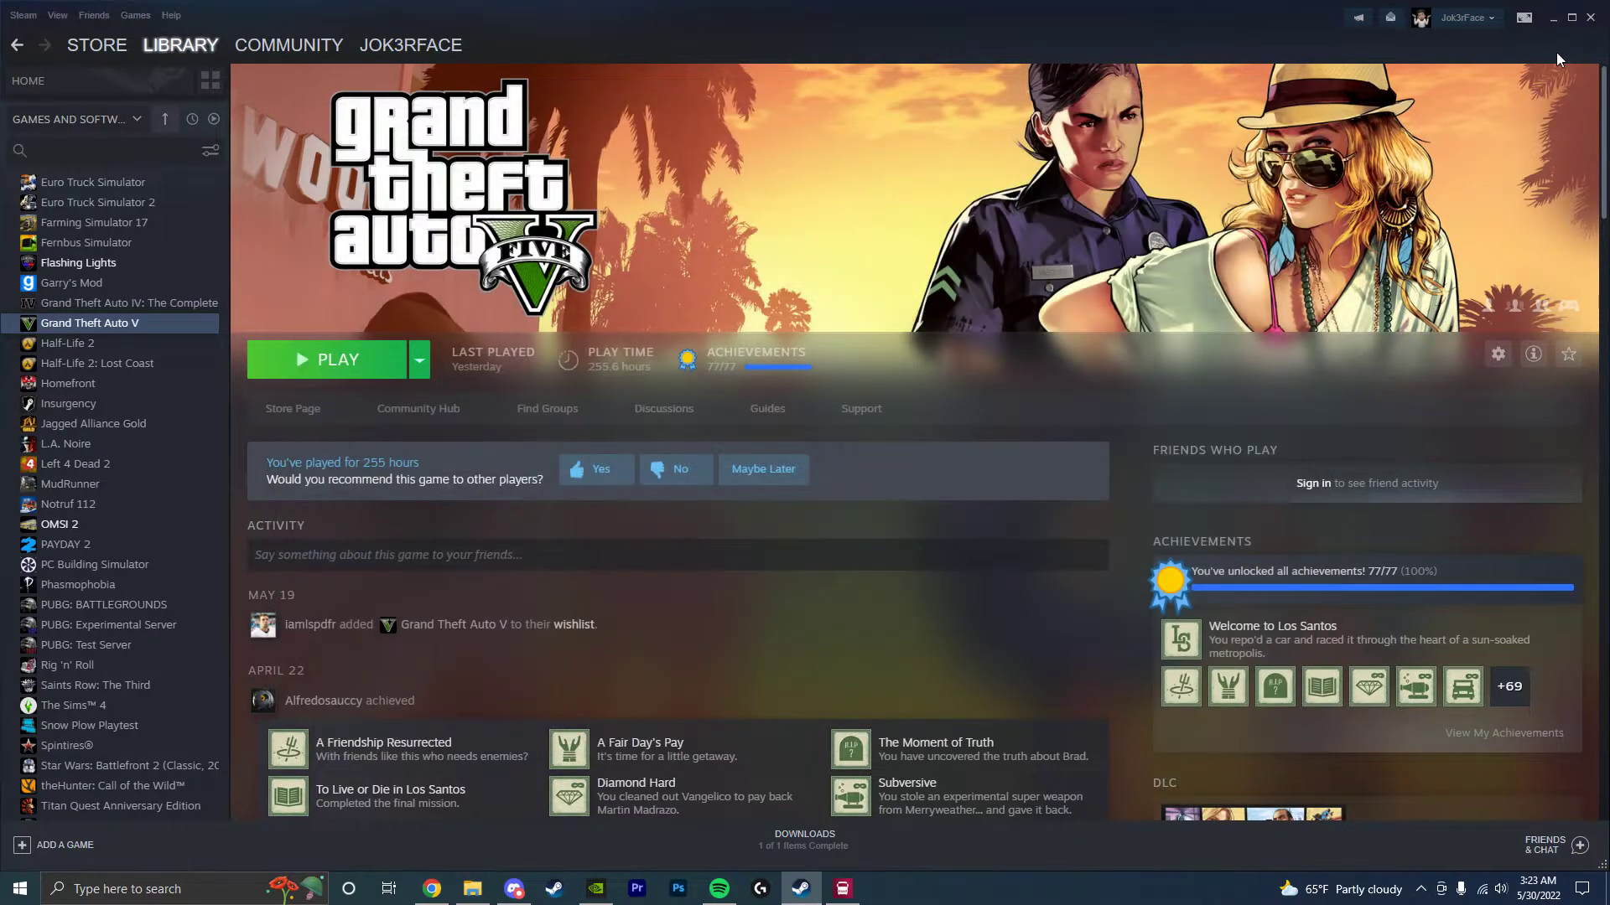
pyautogui.click(1553, 19)
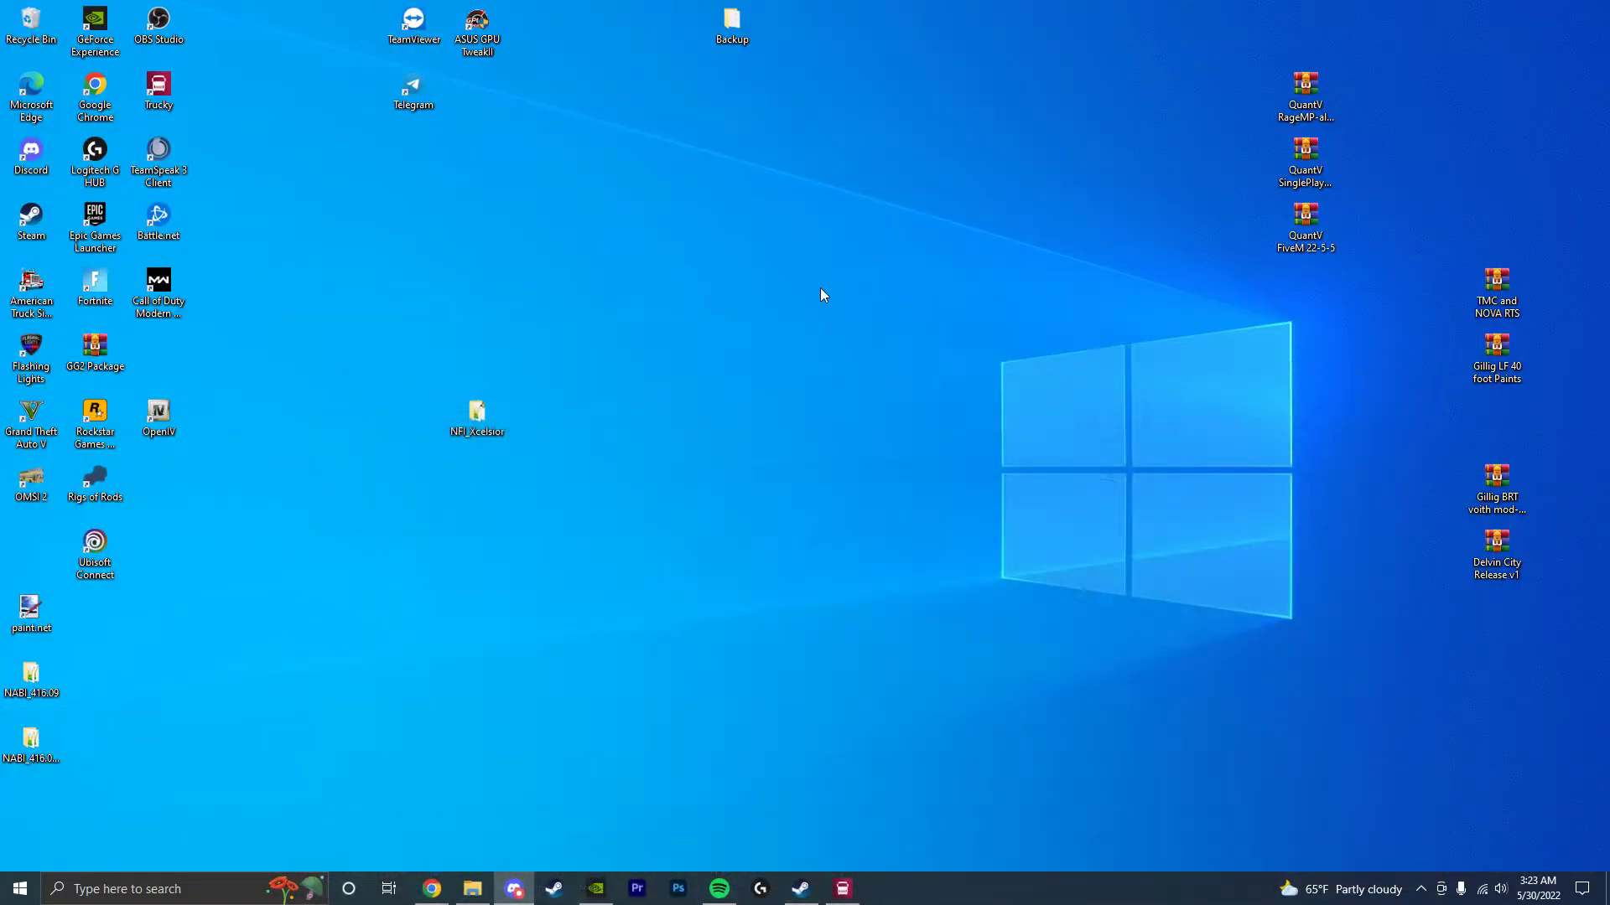
# - Open a new File Explorer window and browse to C:\Program Files (x86)\Steam\steamapps\common to check the default Steam games folder
pyautogui.rightClick(475, 885)
pyautogui.click(425, 793)
pyautogui.doubleClick(778, 100)
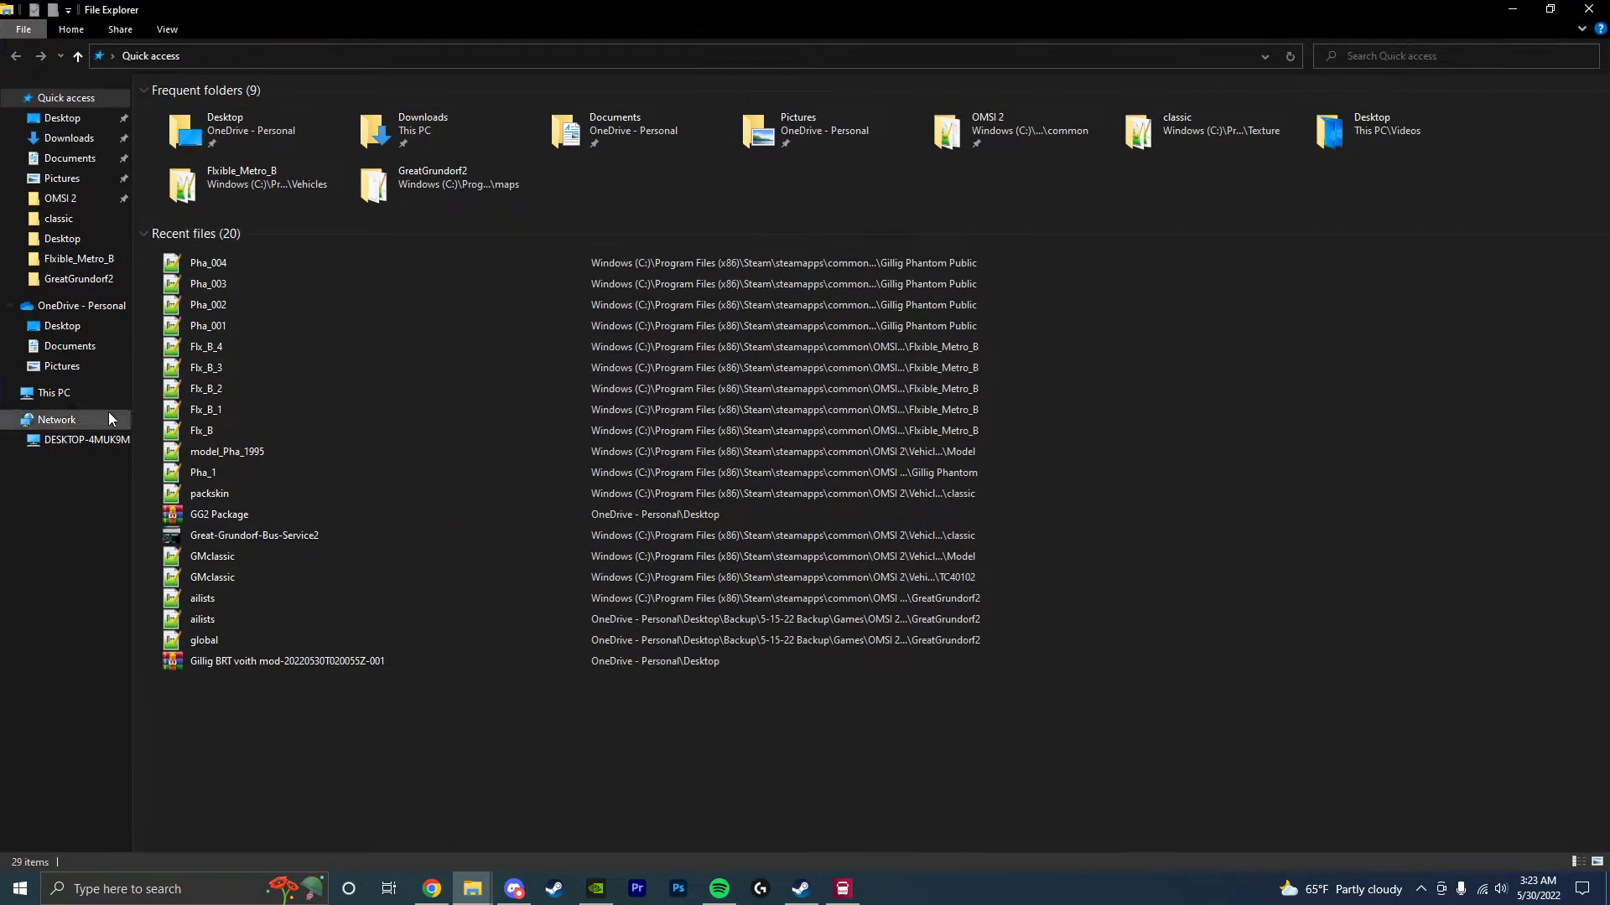
pyautogui.click(63, 401)
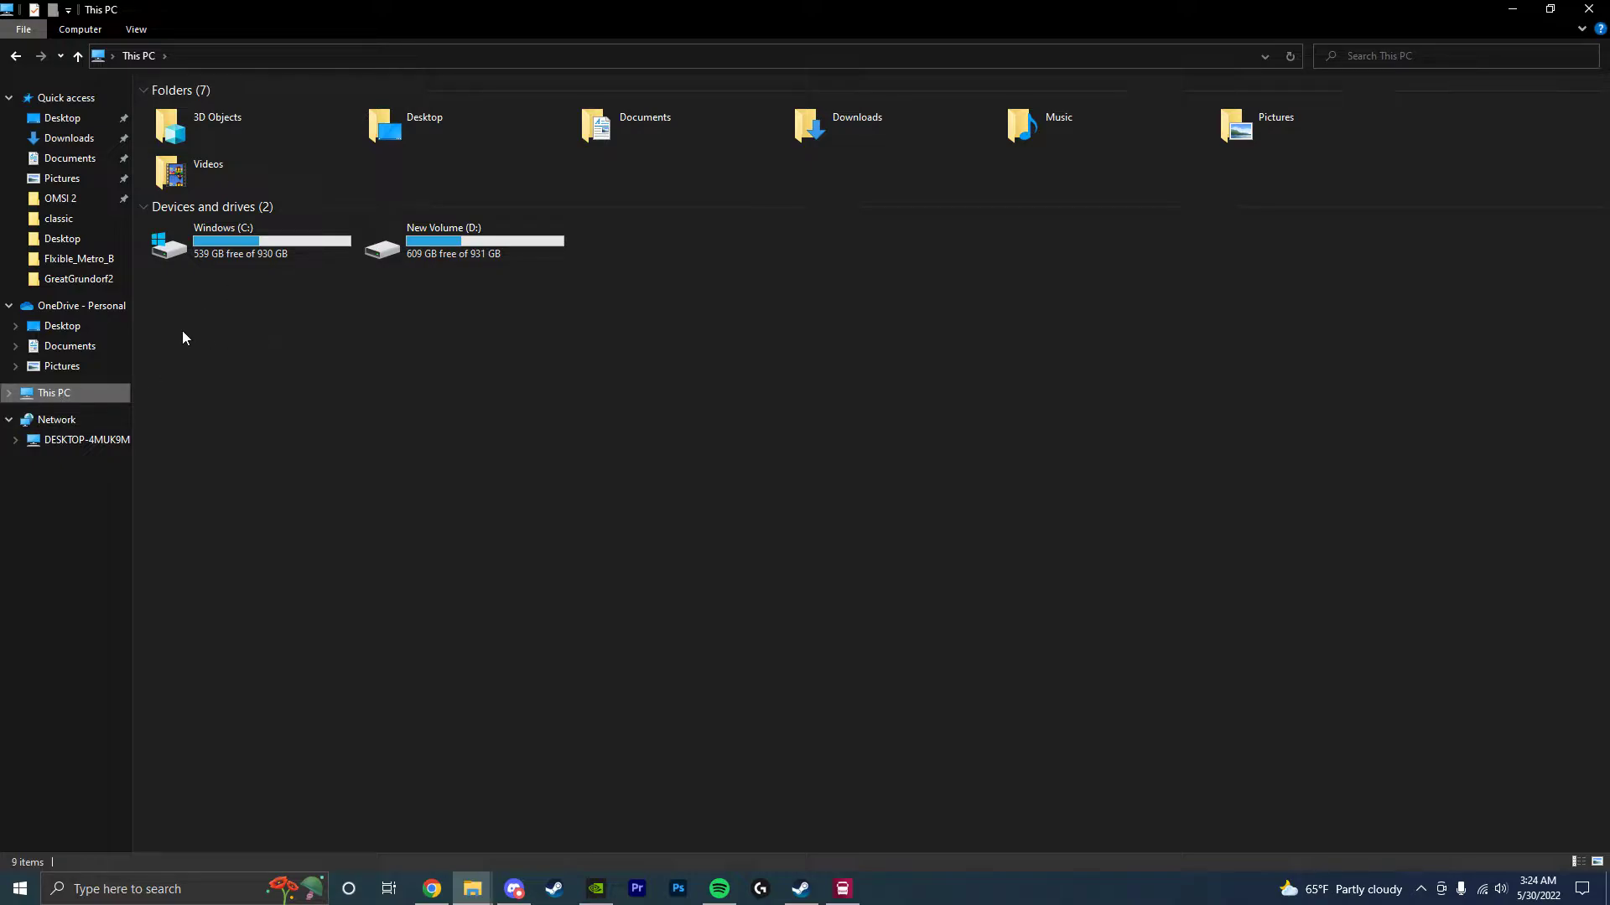
pyautogui.doubleClick(255, 255)
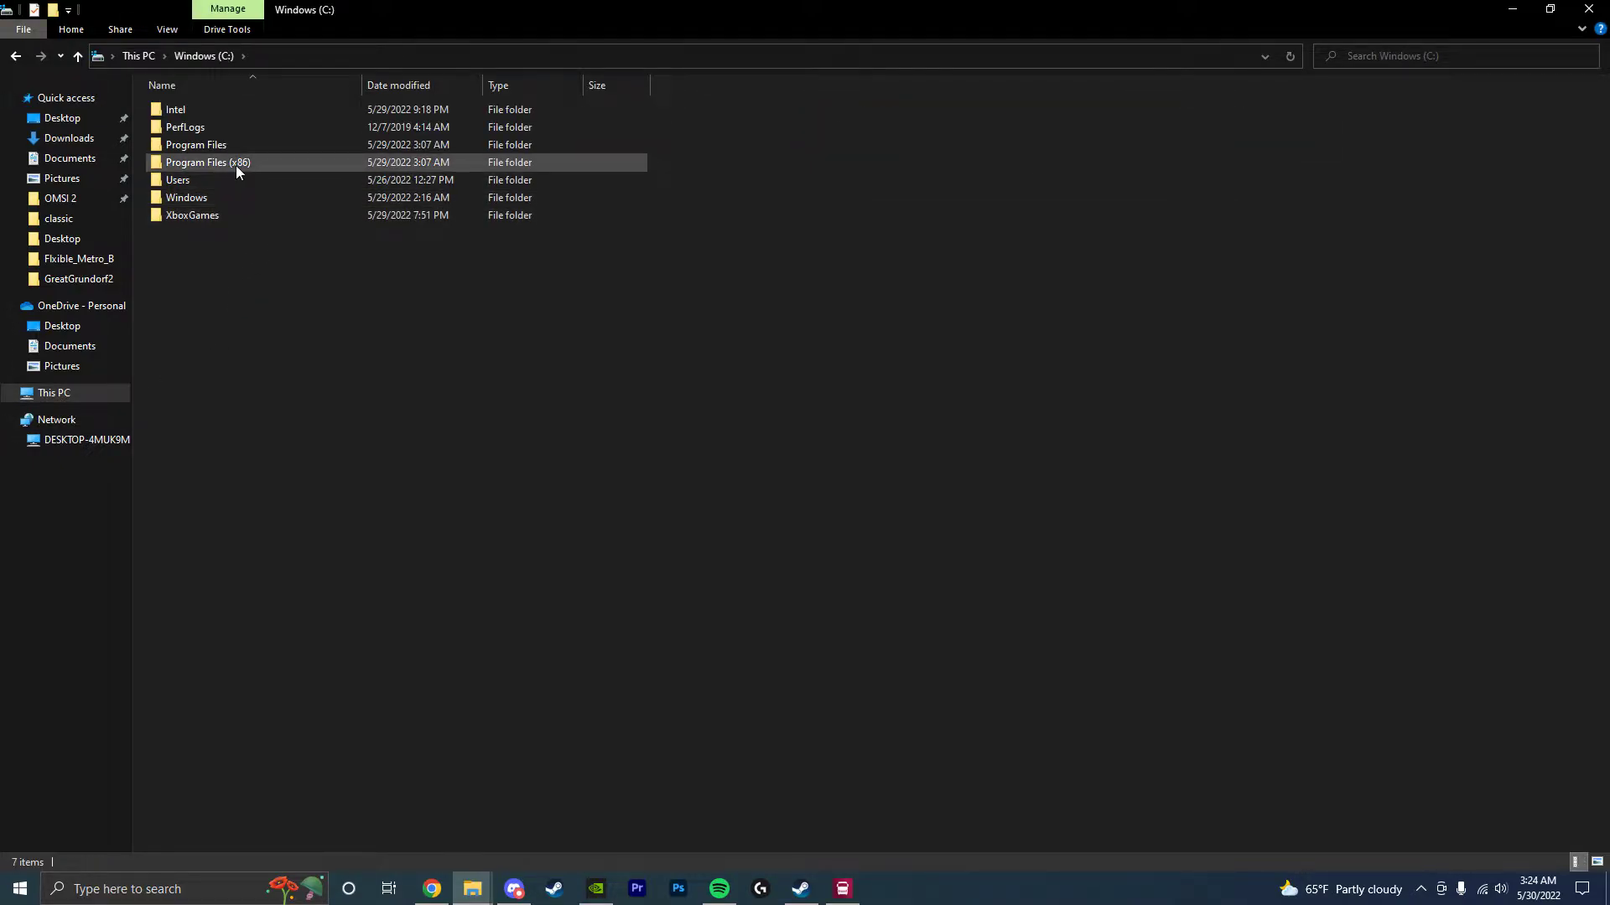
pyautogui.doubleClick(236, 164)
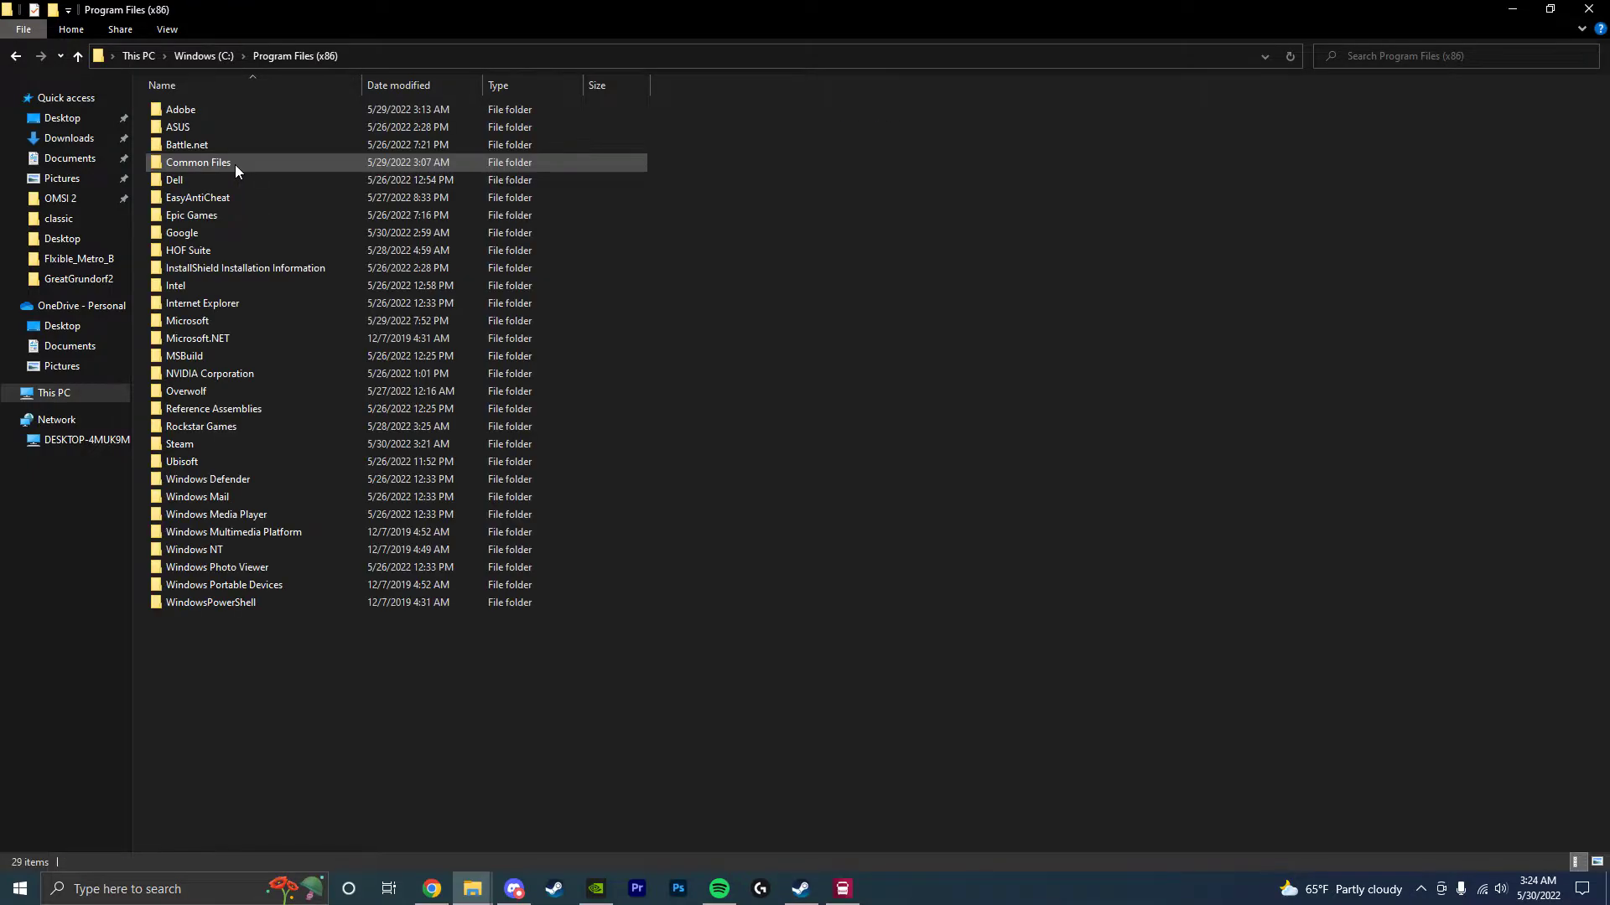
pyautogui.doubleClick(180, 447)
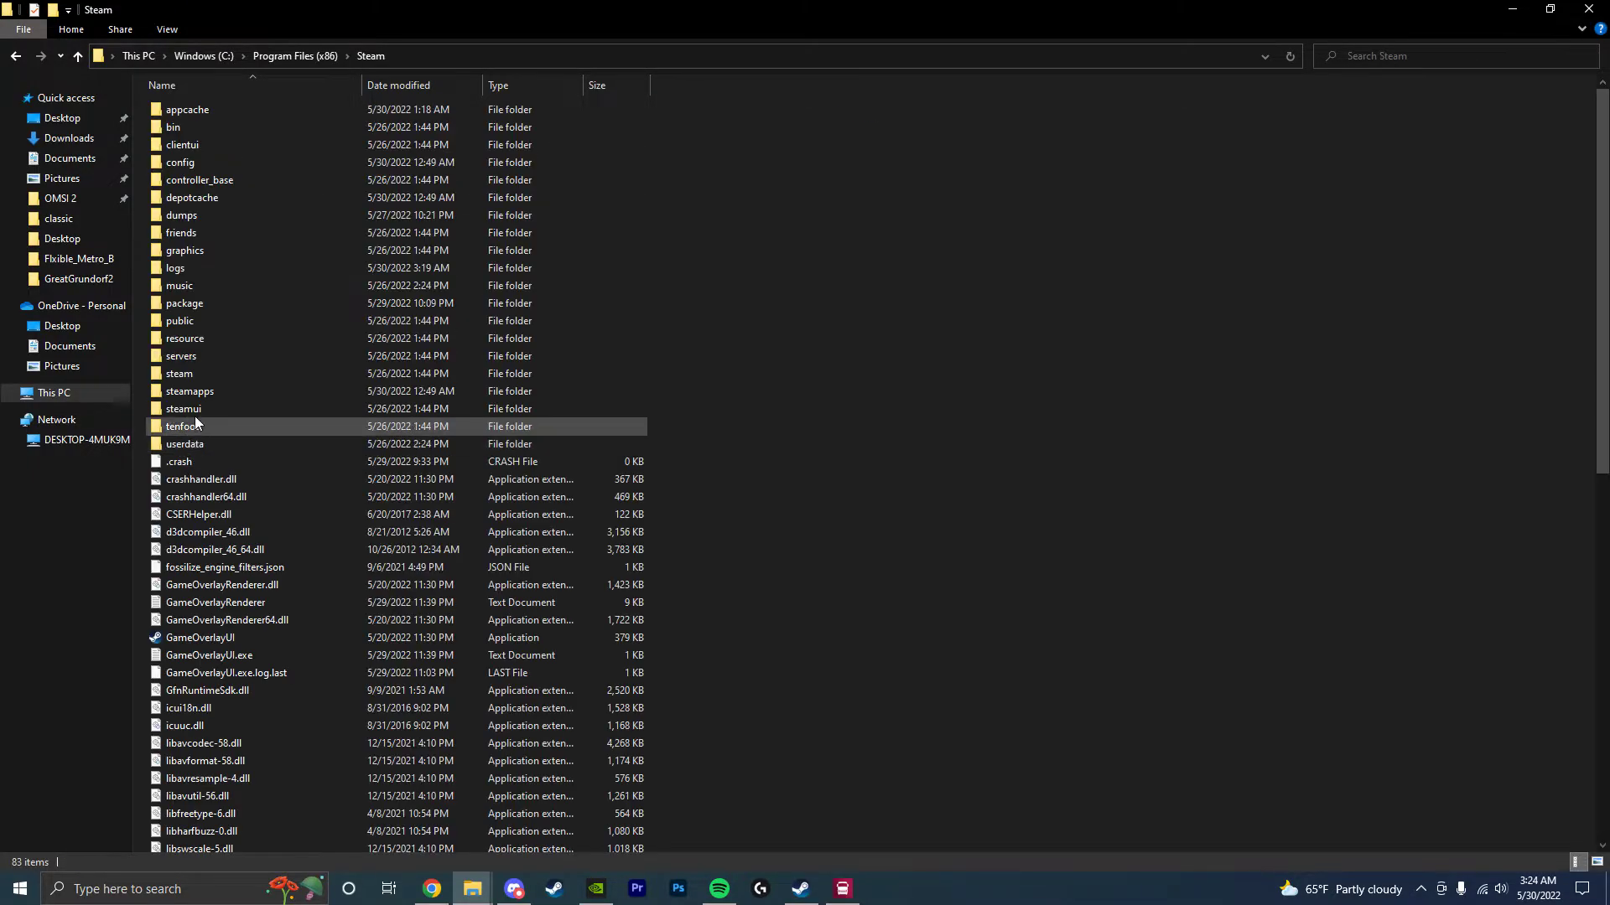
pyautogui.doubleClick(194, 392)
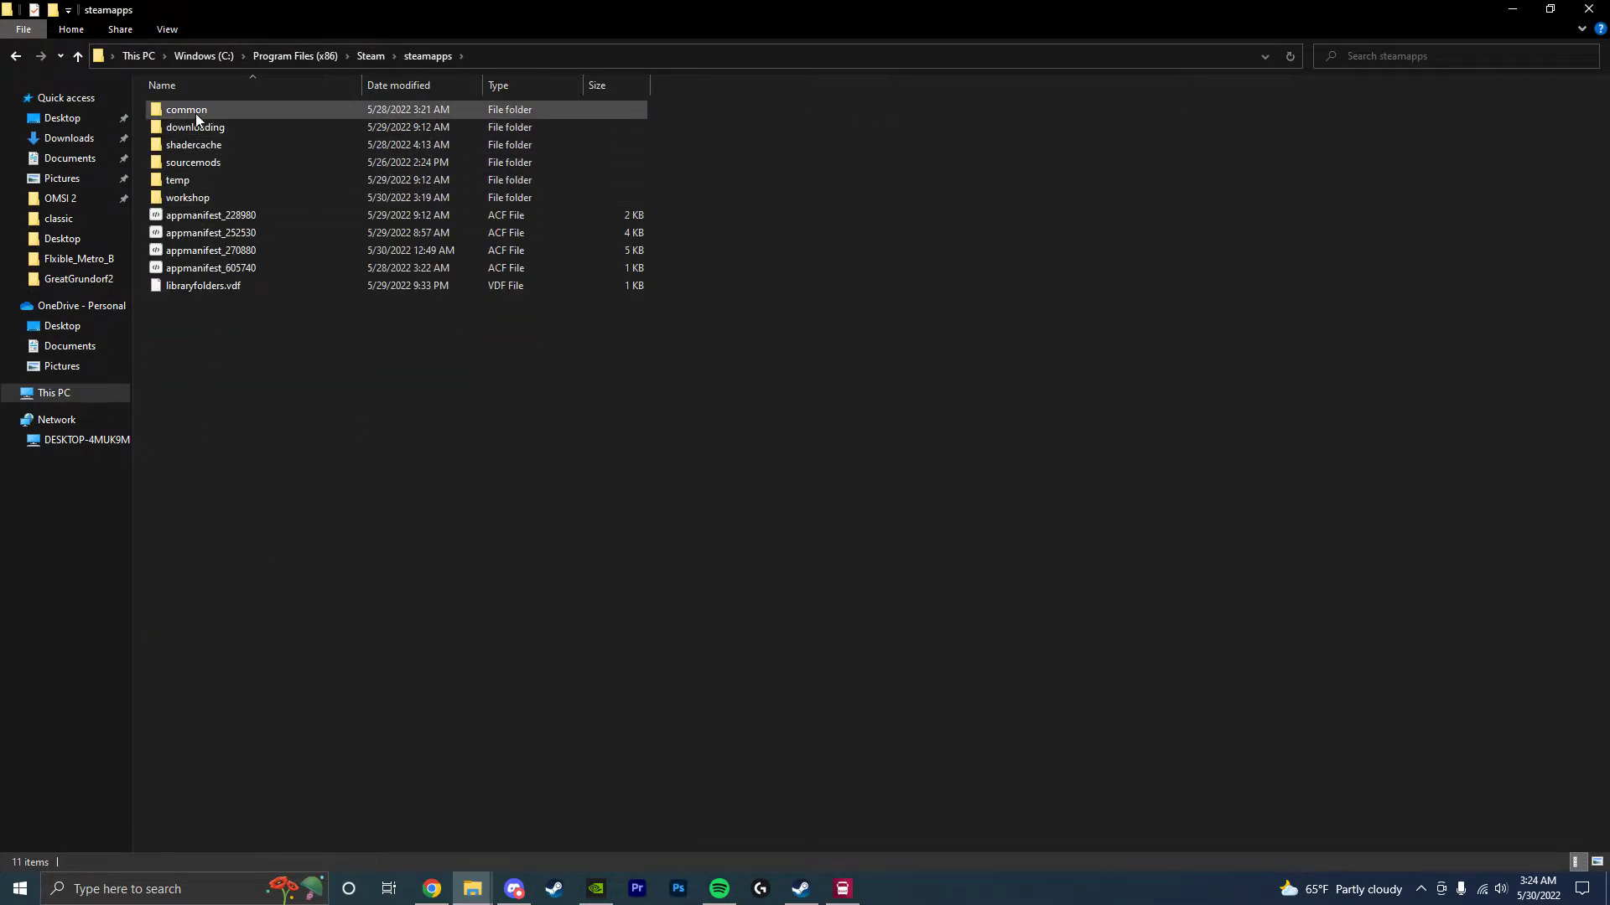
pyautogui.doubleClick(195, 110)
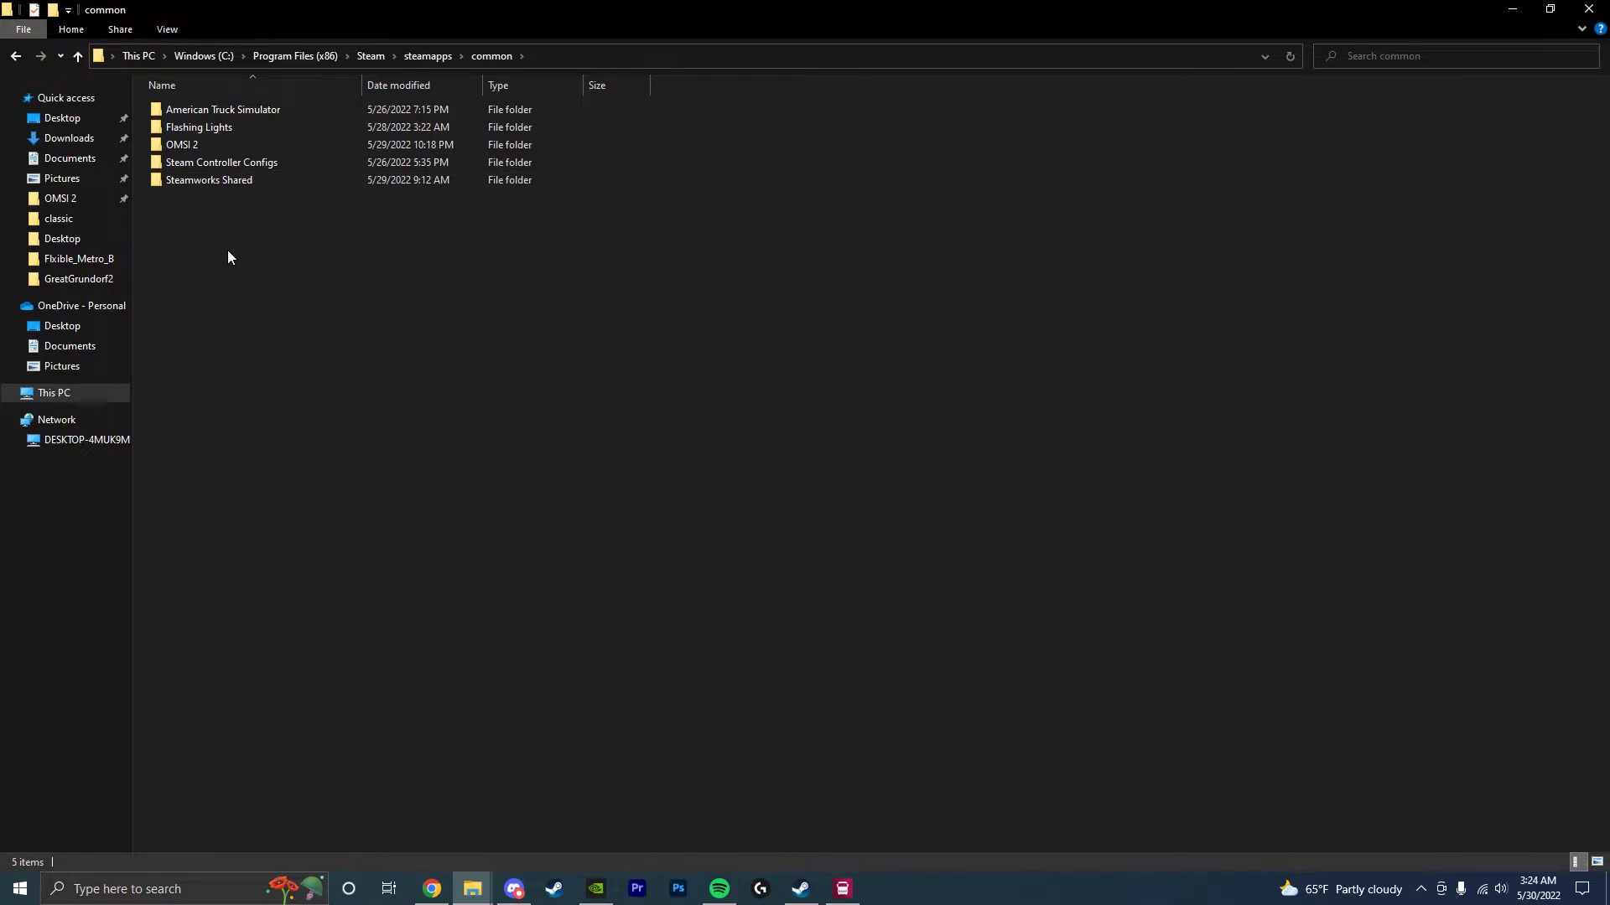
# - Open the Grand Theft Auto V game folder in SteamLibrary\steamapps\common on New Volume (D:)
pyautogui.click(57, 394)
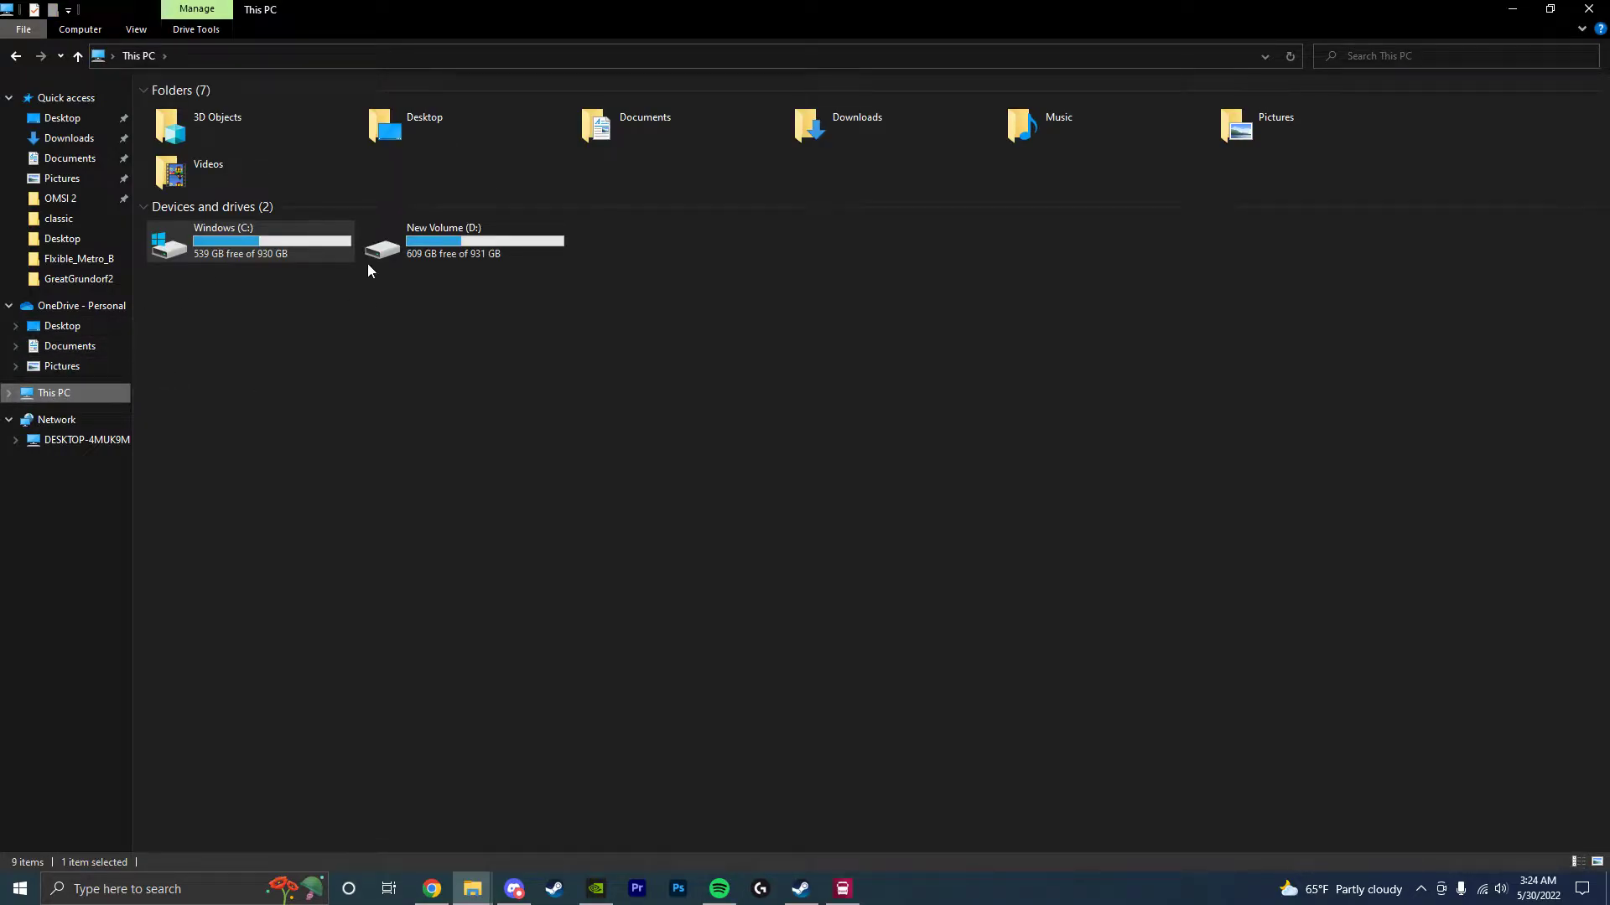
pyautogui.doubleClick(436, 251)
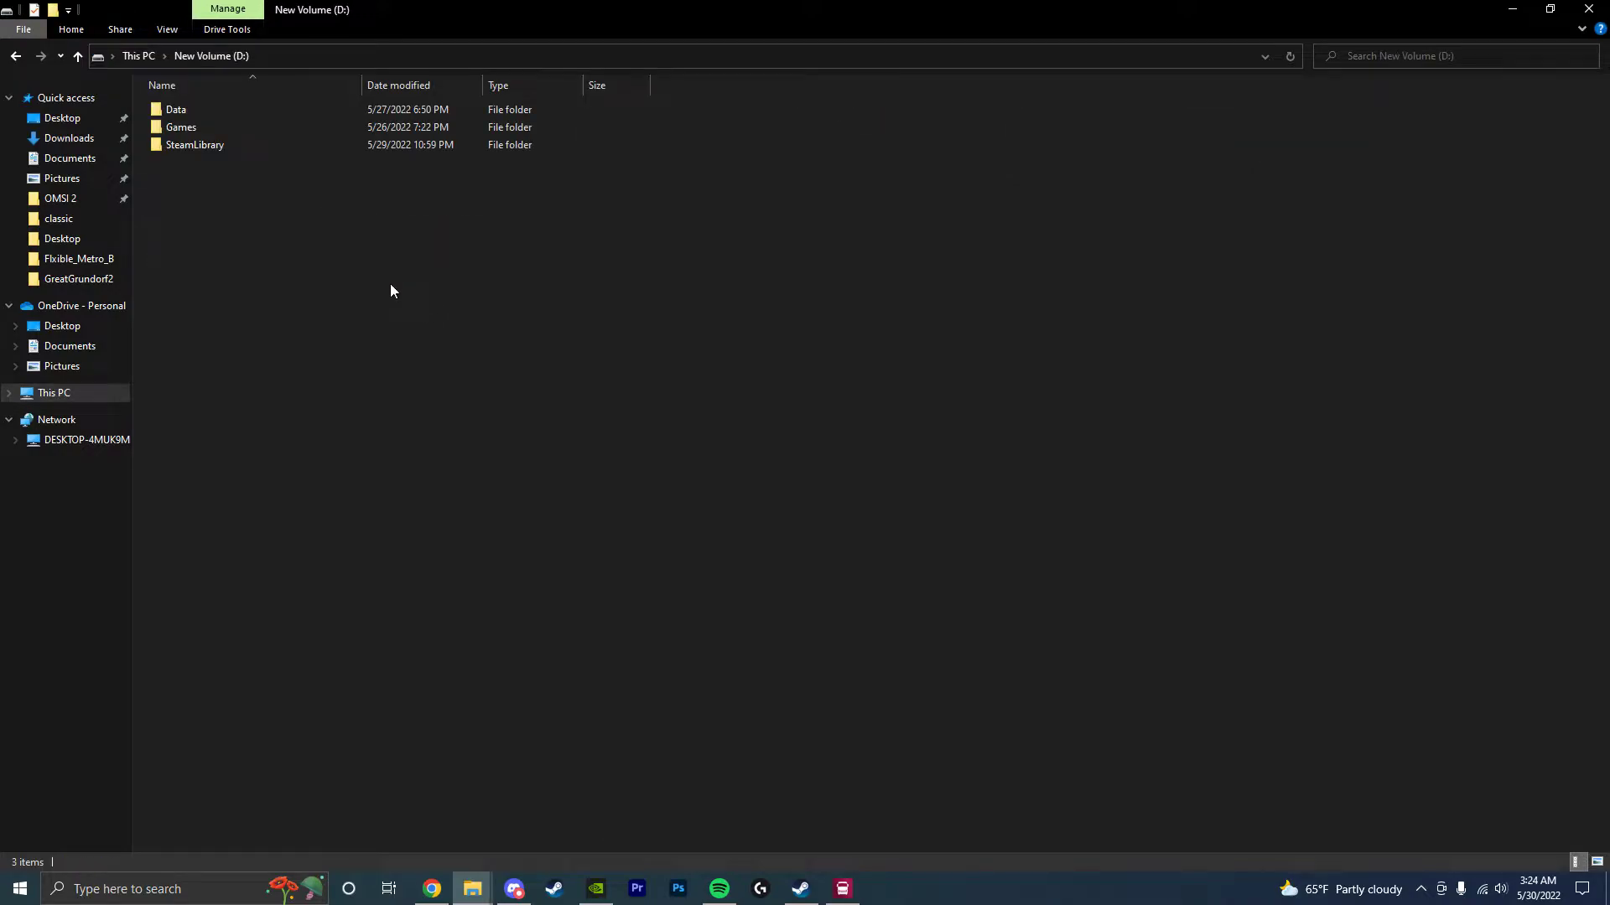
pyautogui.doubleClick(199, 149)
pyautogui.doubleClick(201, 109)
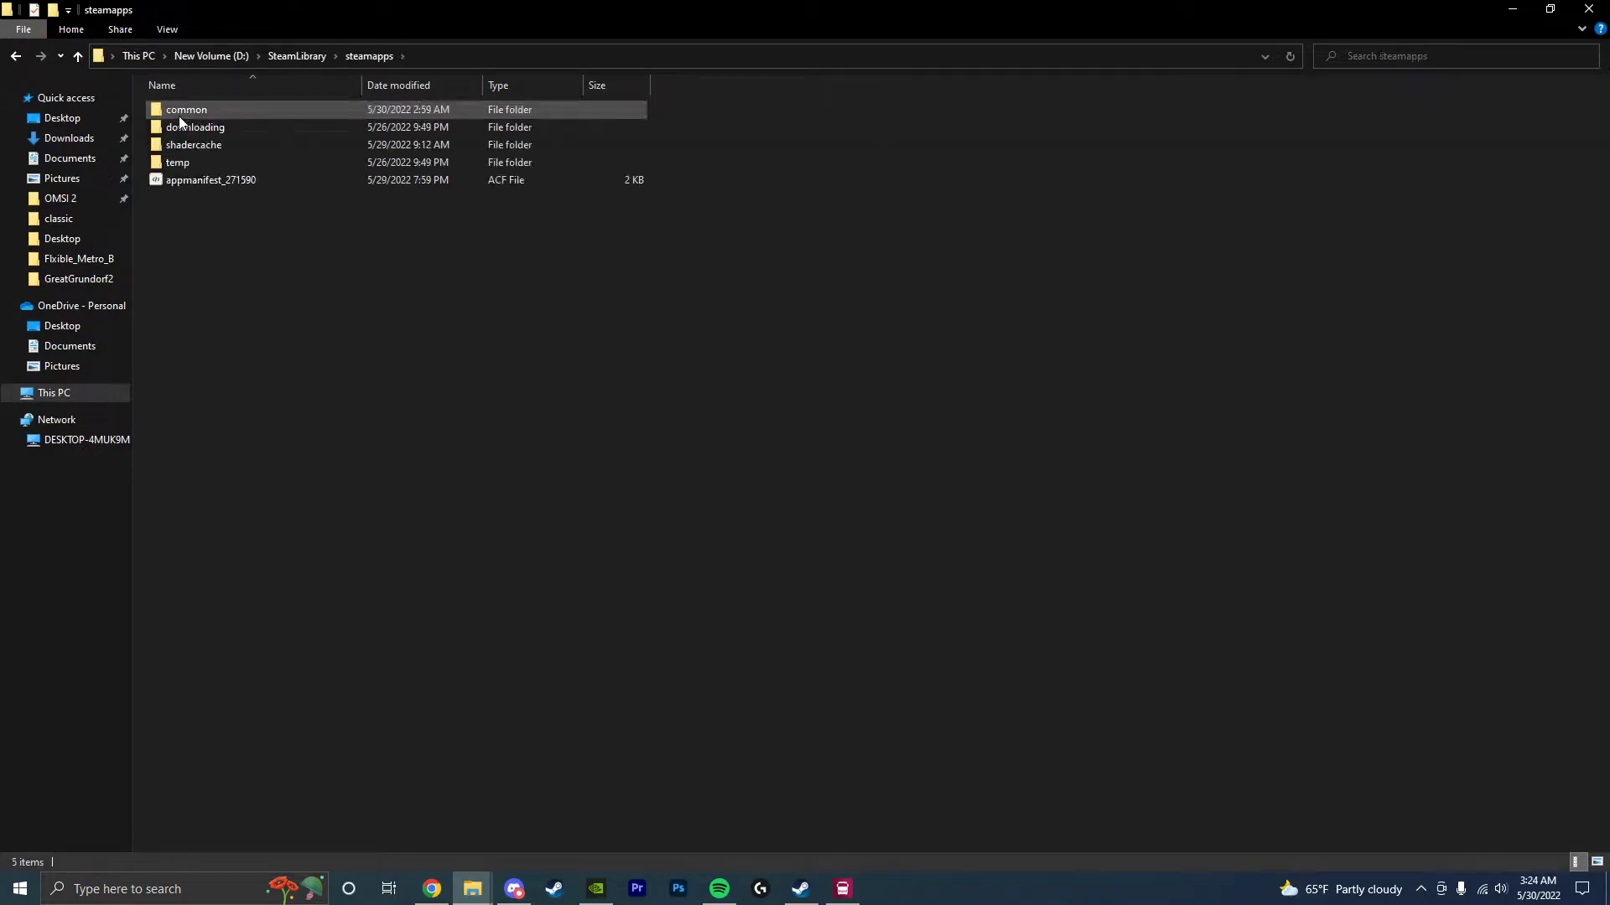
pyautogui.doubleClick(203, 111)
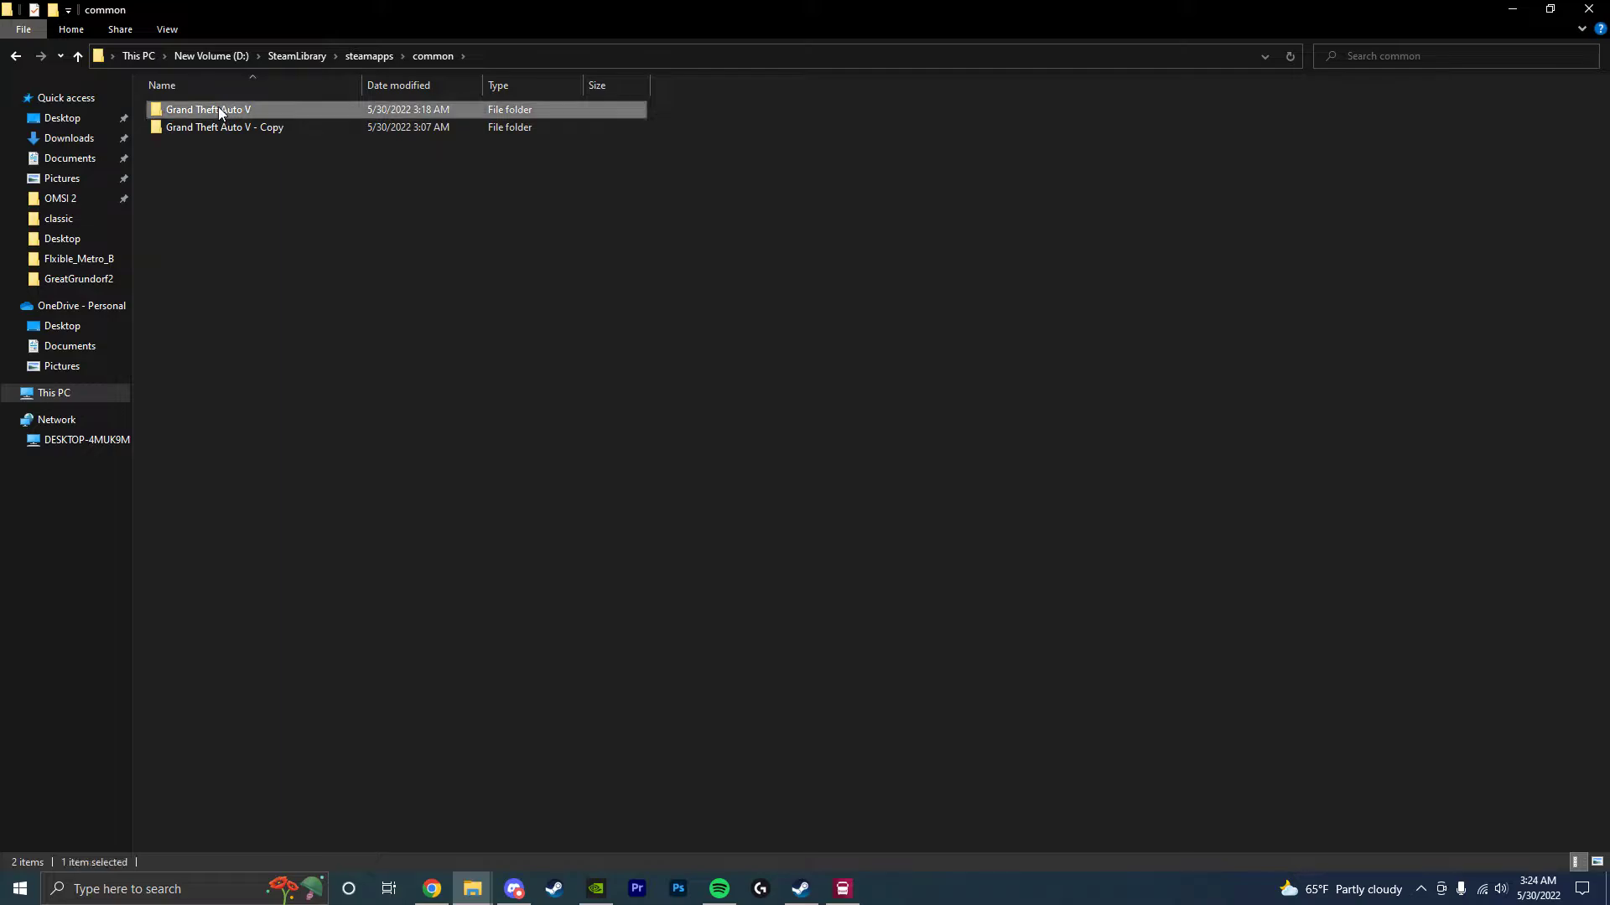
pyautogui.doubleClick(218, 109)
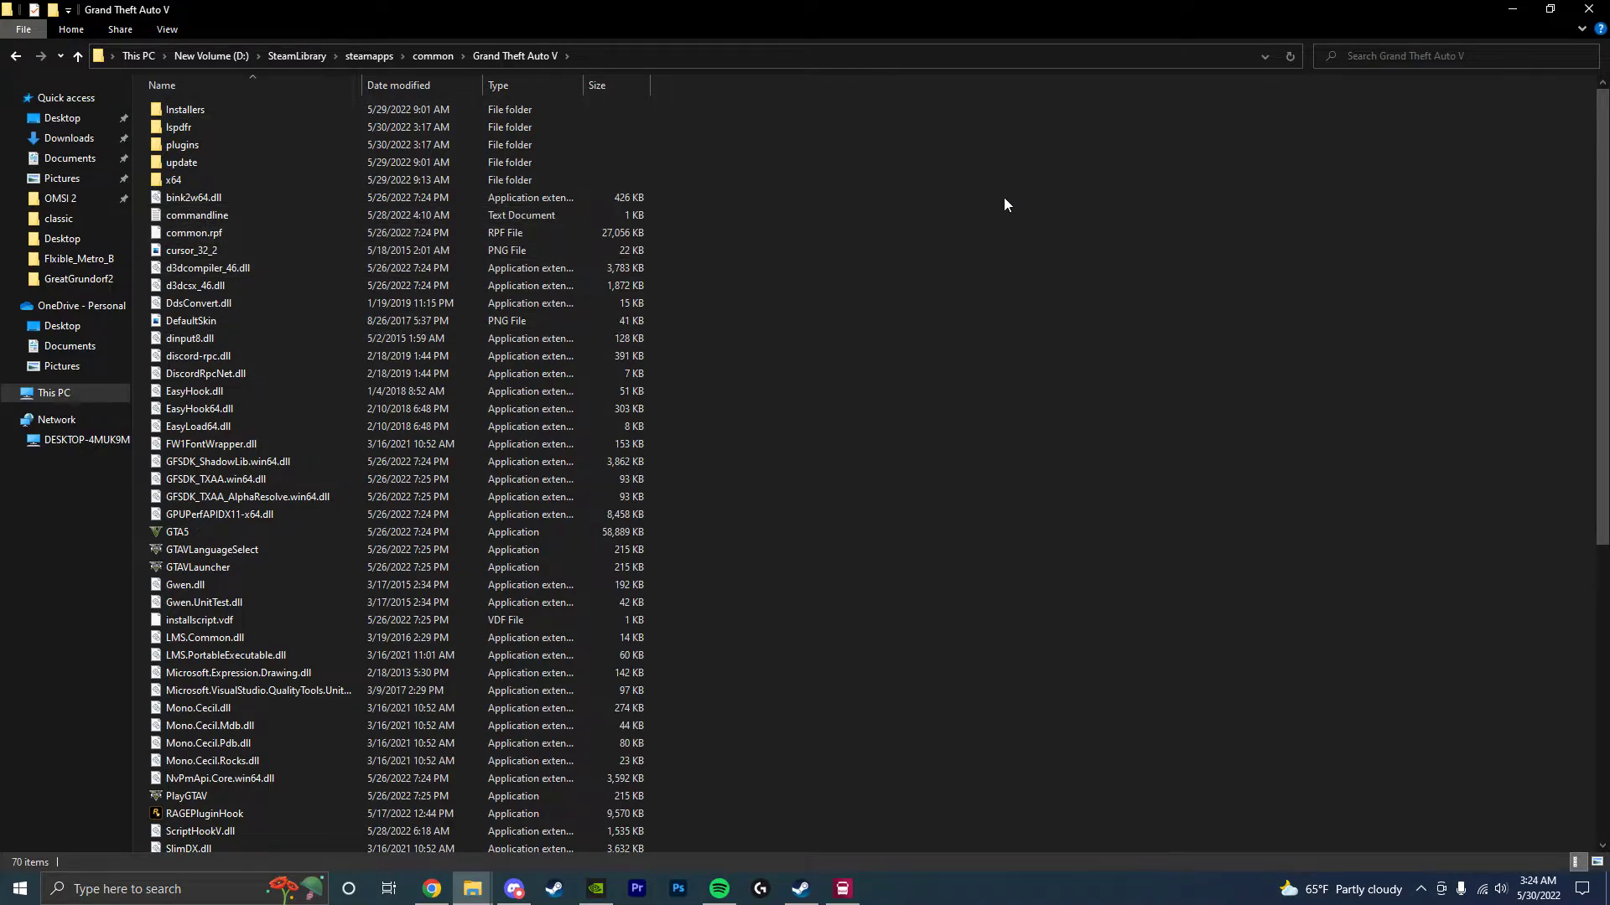
# - Arrange the Downloads folder and the Grand Theft Auto V folder side by side, with Downloads on the left half
pyautogui.moveTo(577, 5); pyautogui.dragTo(1077, 132)
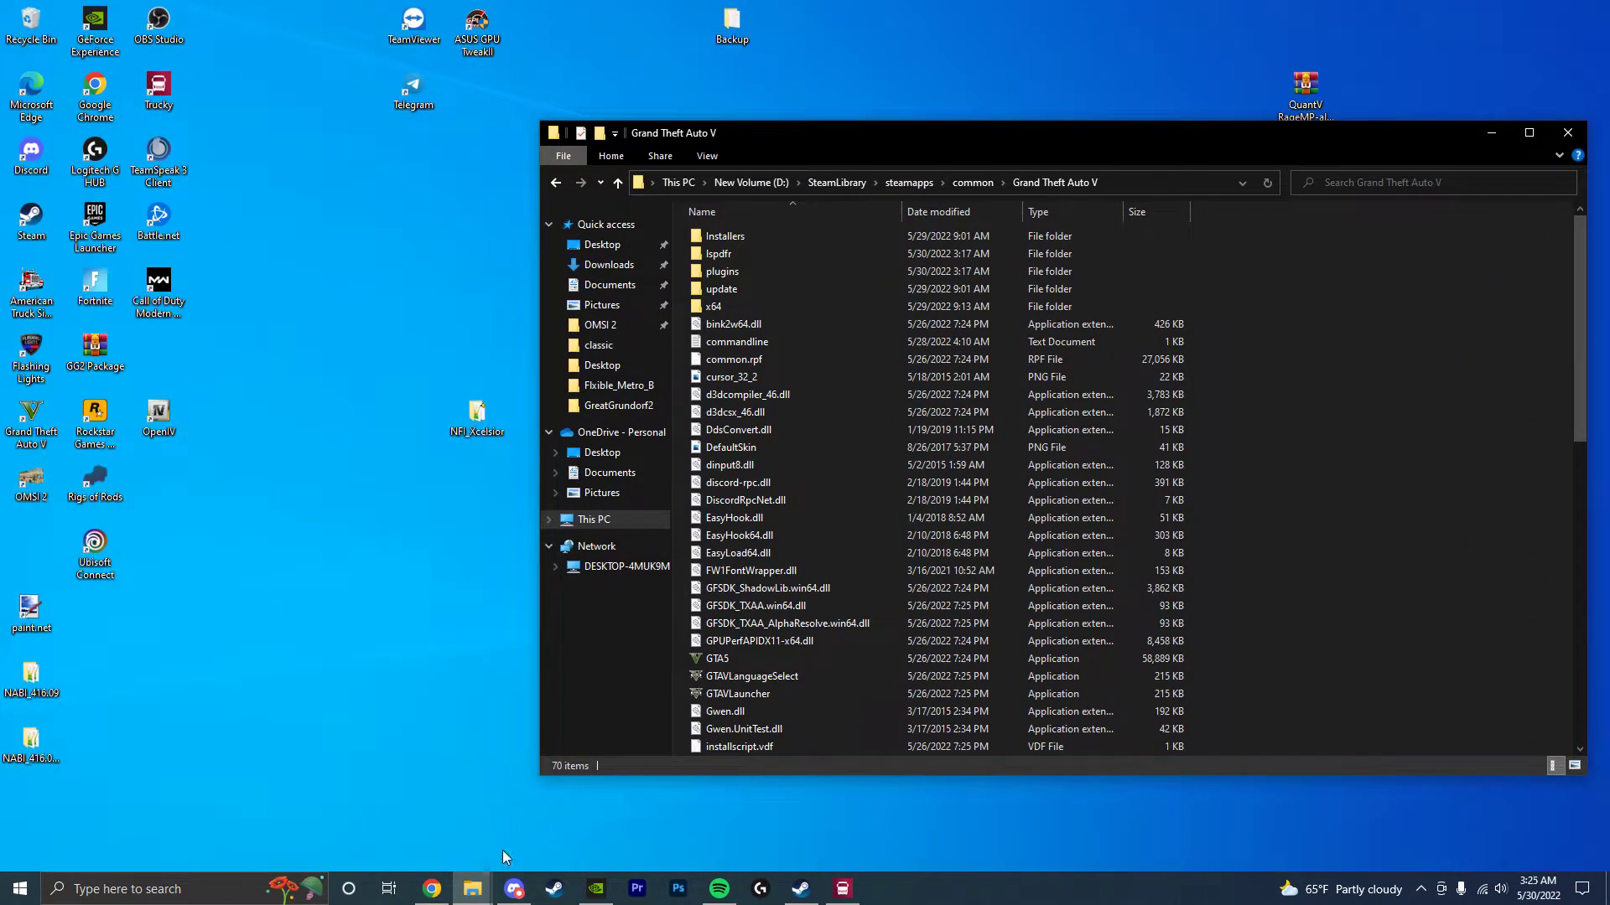
pyautogui.moveTo(472, 888)
pyautogui.click(394, 805)
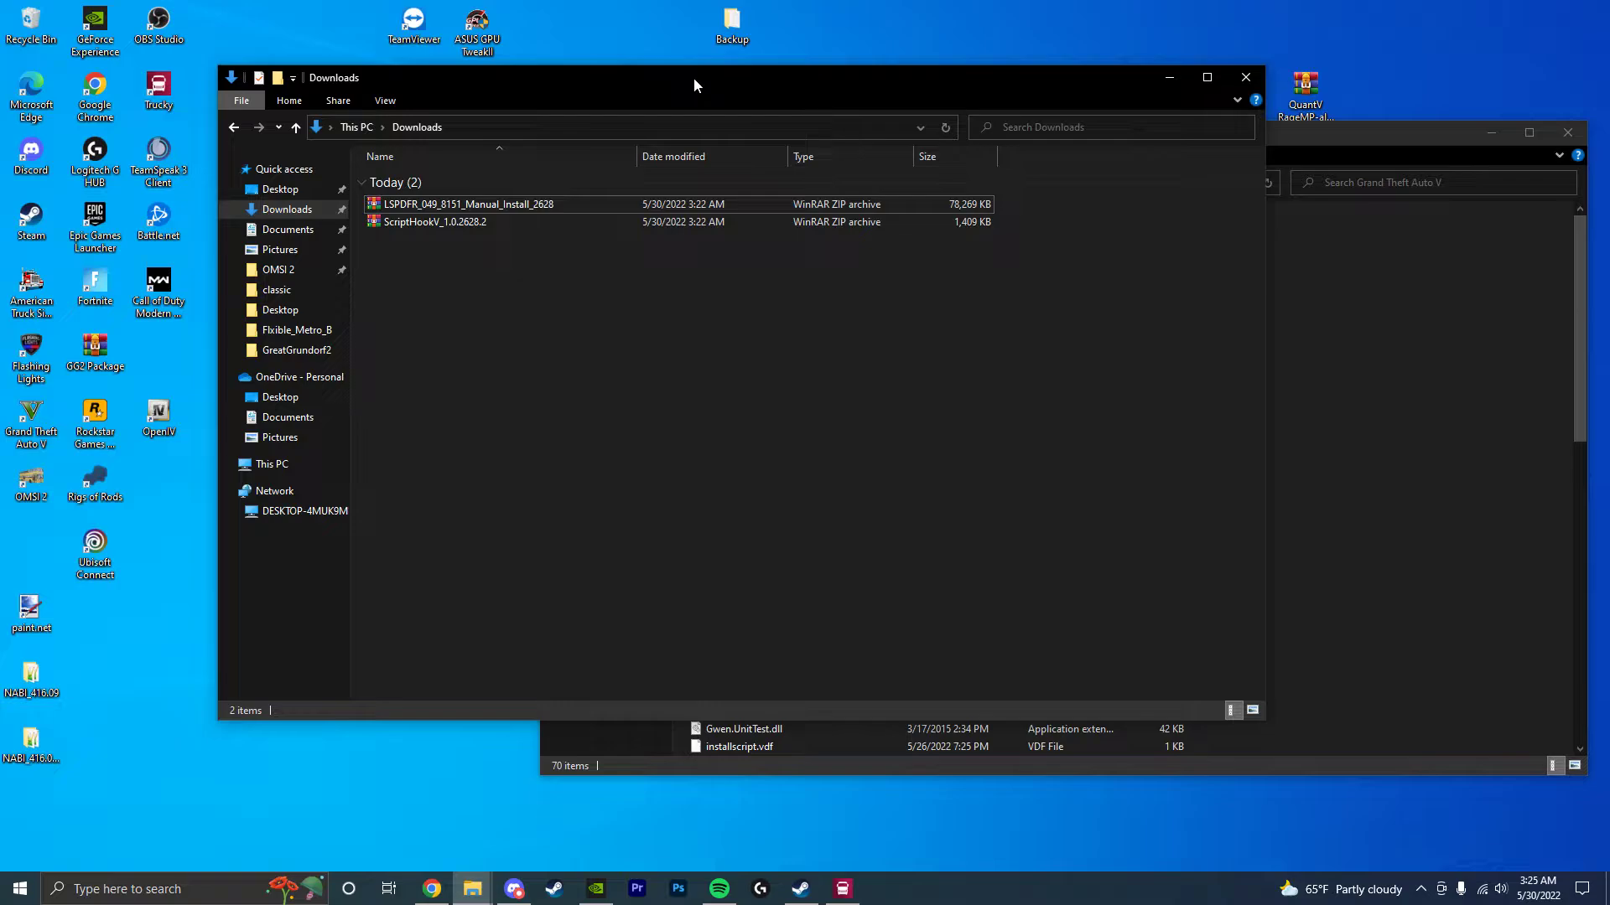
pyautogui.moveTo(767, 74); pyautogui.dragTo(1, 345)
pyautogui.moveTo(557, 10); pyautogui.dragTo(1, 419)
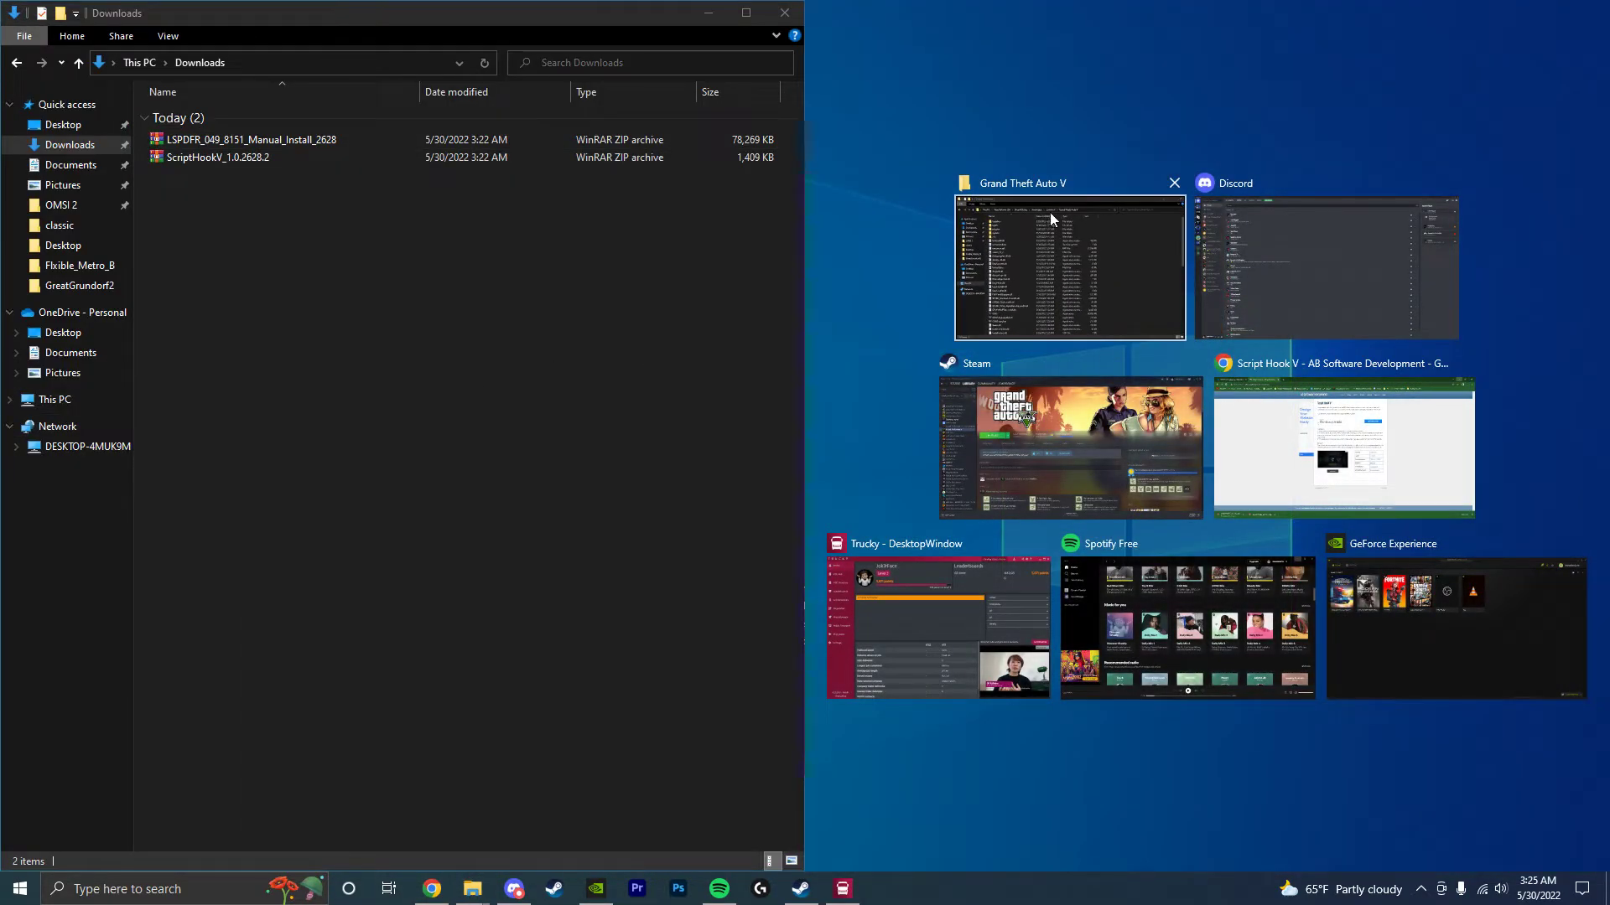
pyautogui.click(1050, 213)
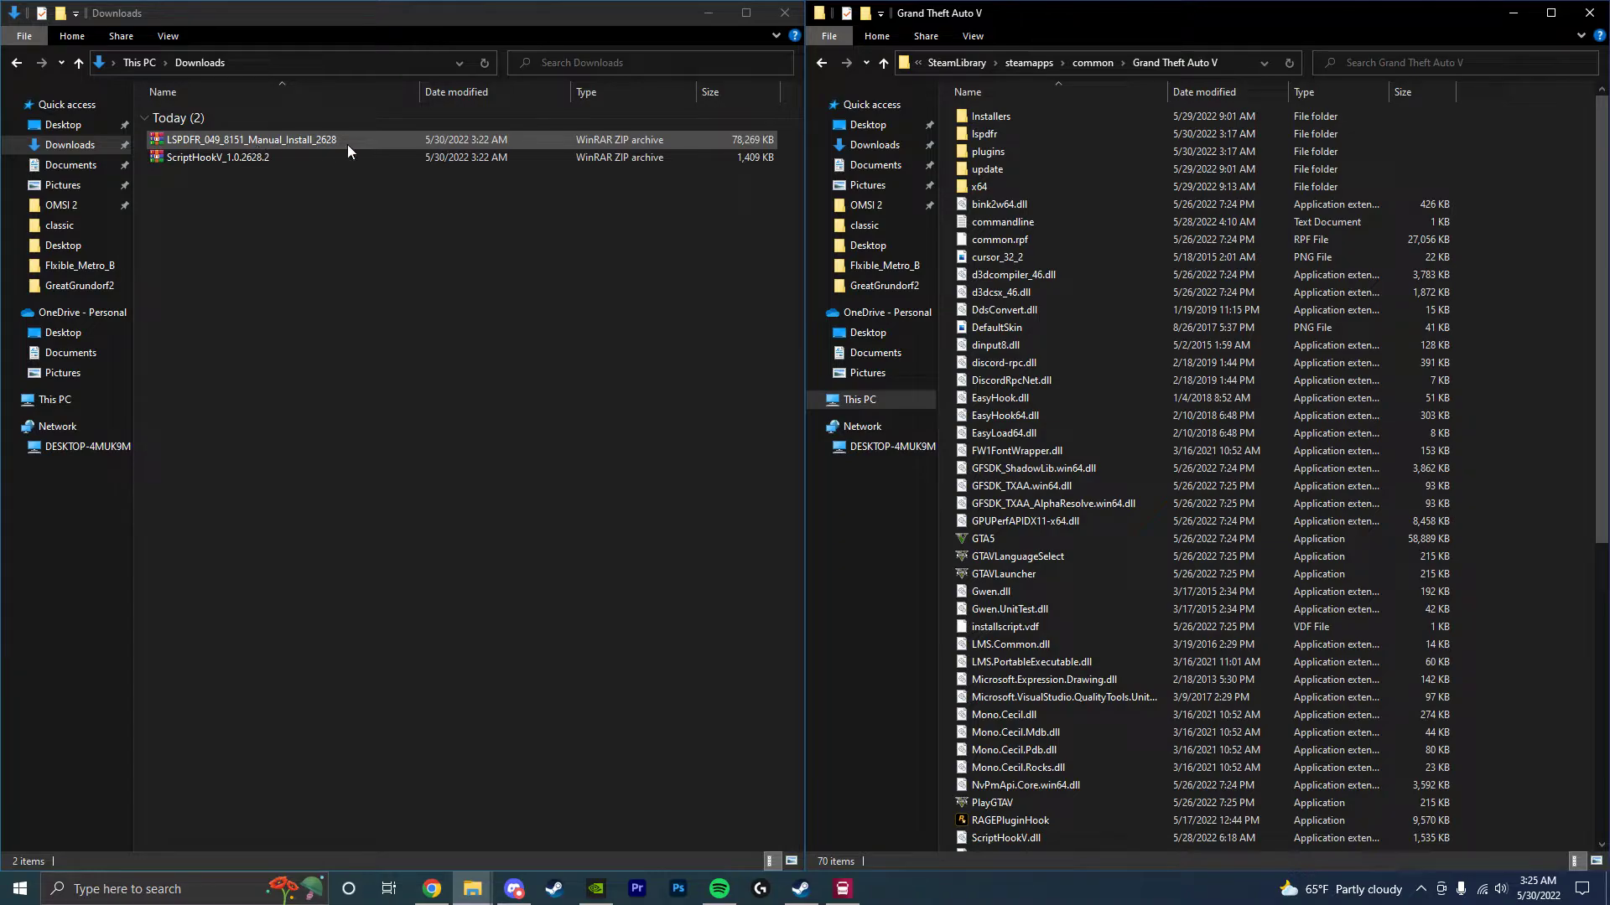
# - Open the LSPDFR_049_8151_Manual_Install_2628 archive and select its contents except the licenses folder, RPH_Readme.txt and the parent folder entry
pyautogui.doubleClick(273, 139)
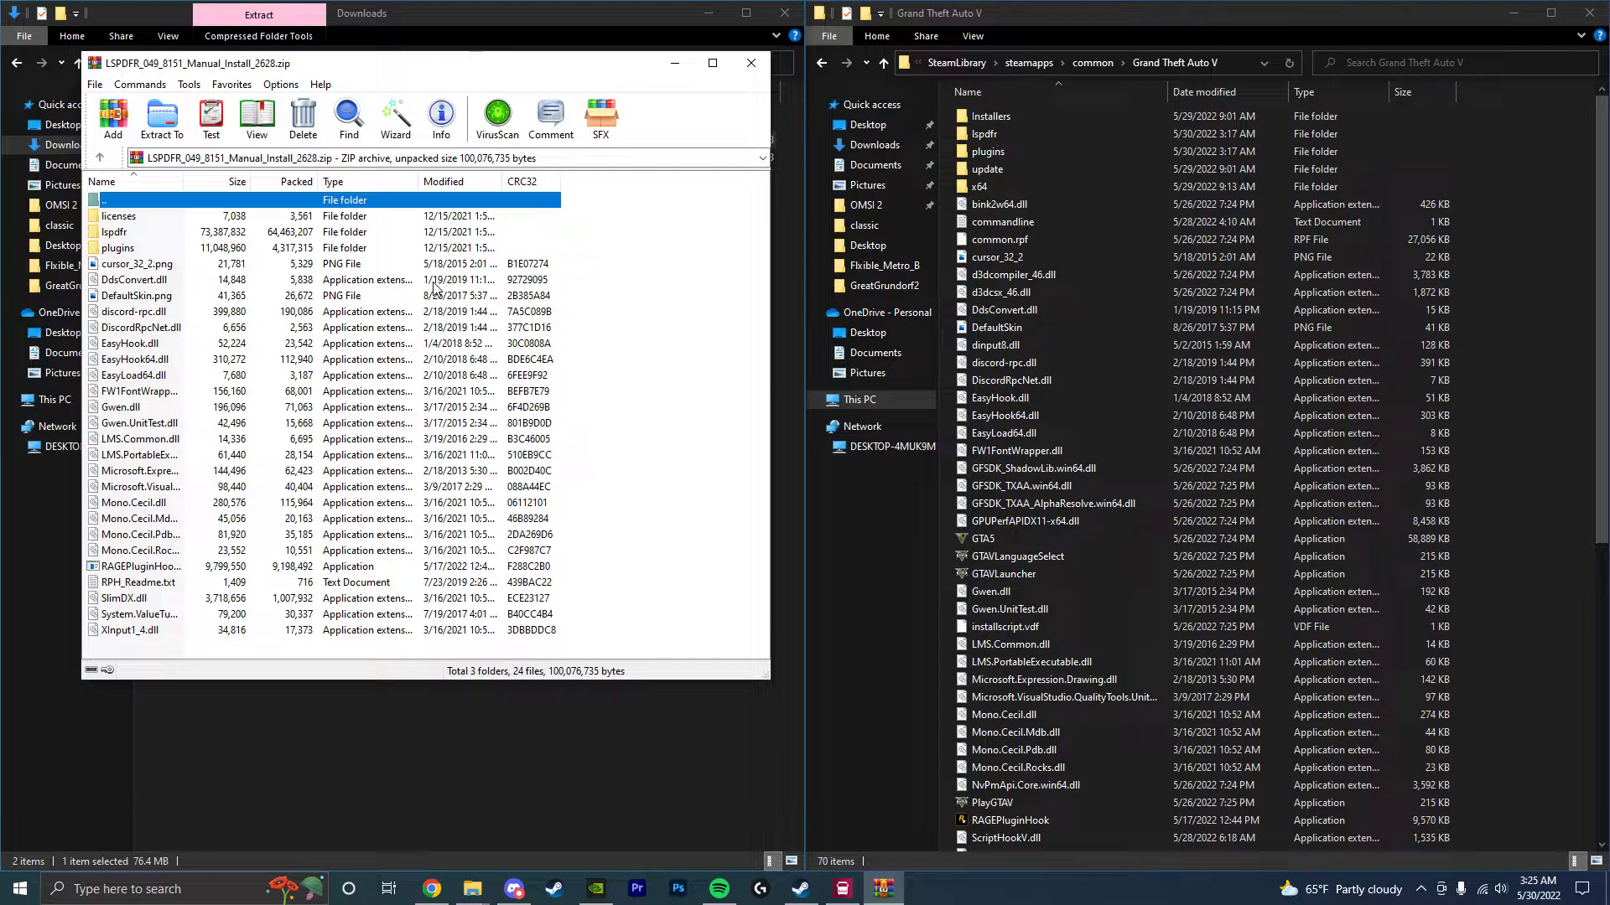
pyautogui.hotkey('ctrl', 'a')
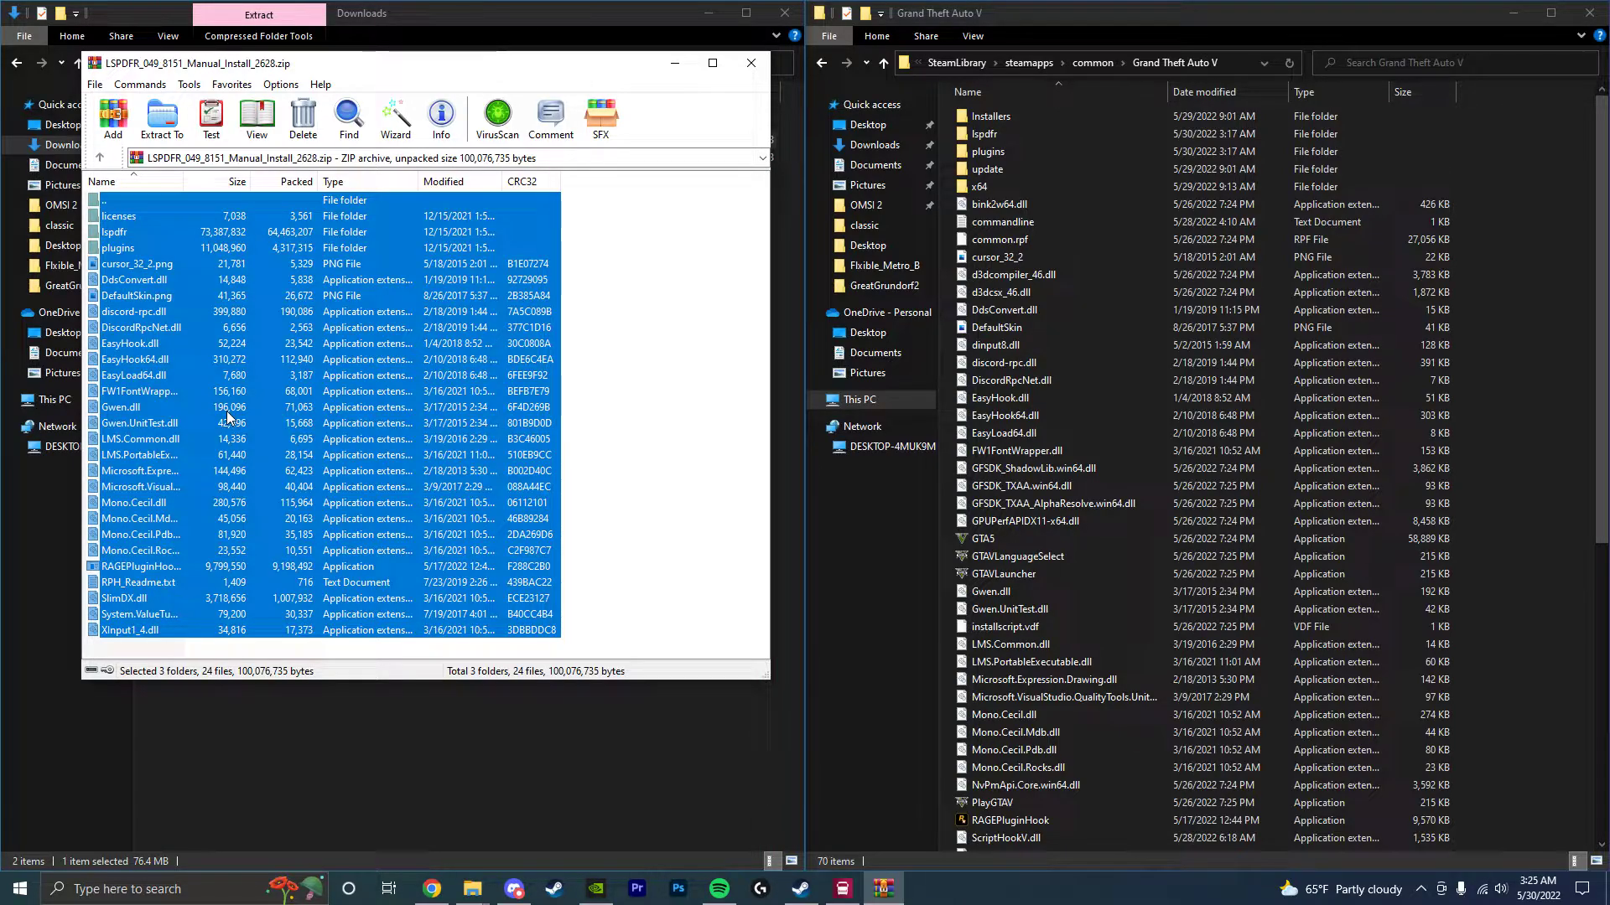
pyautogui.keyDown('ctrl'); pyautogui.click(119, 218); pyautogui.keyUp('ctrl')
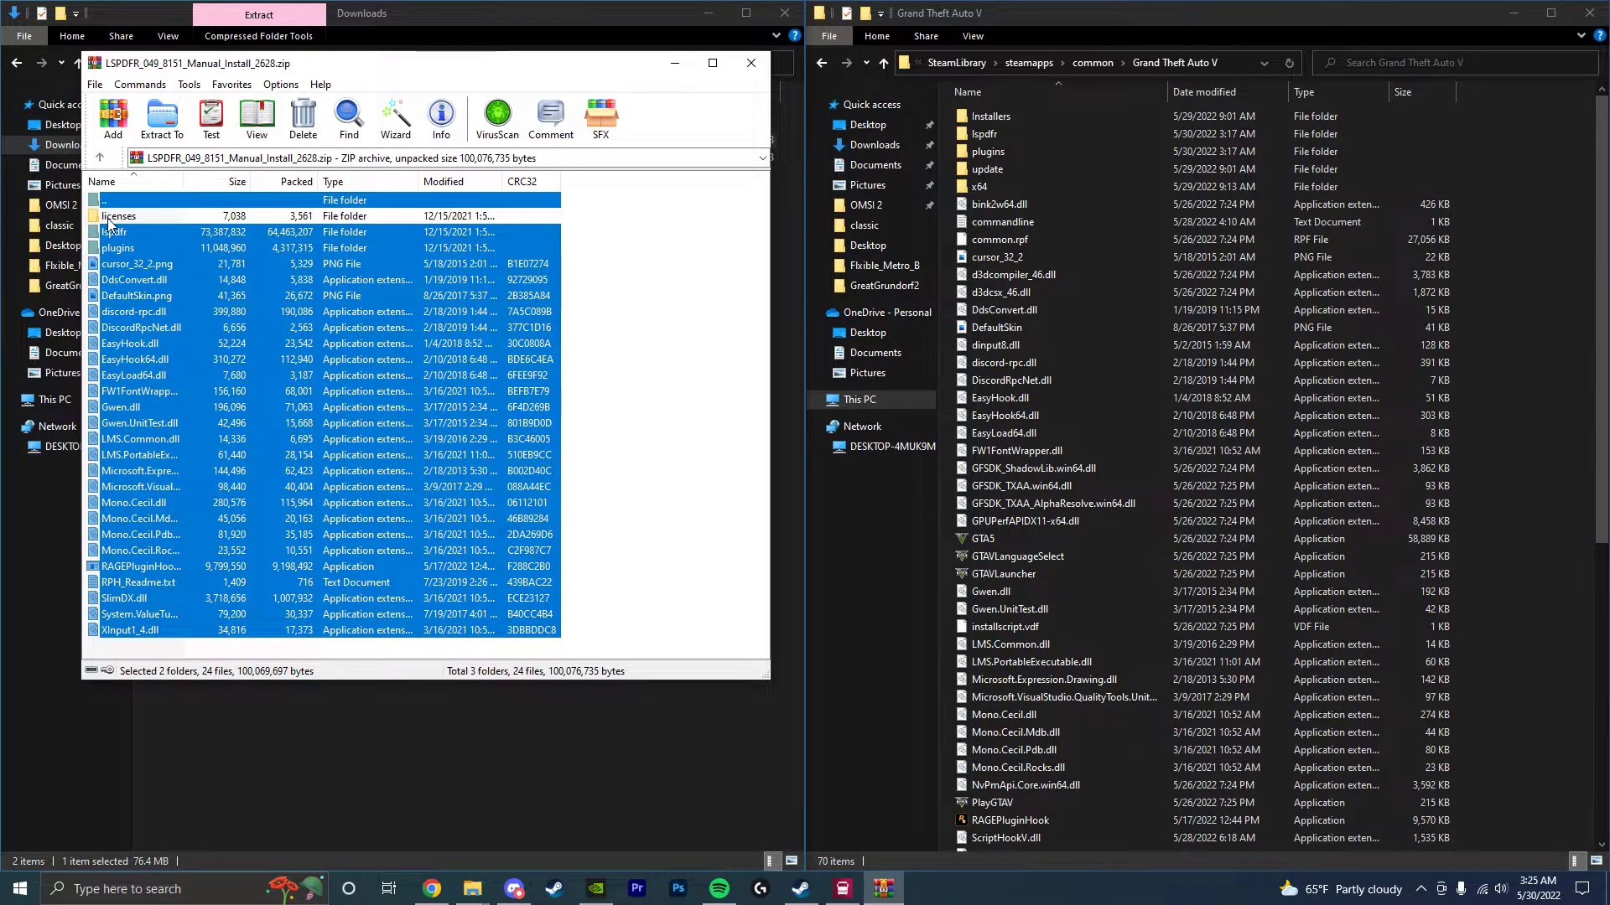
pyautogui.keyDown('ctrl'); pyautogui.click(134, 585); pyautogui.keyUp('ctrl')
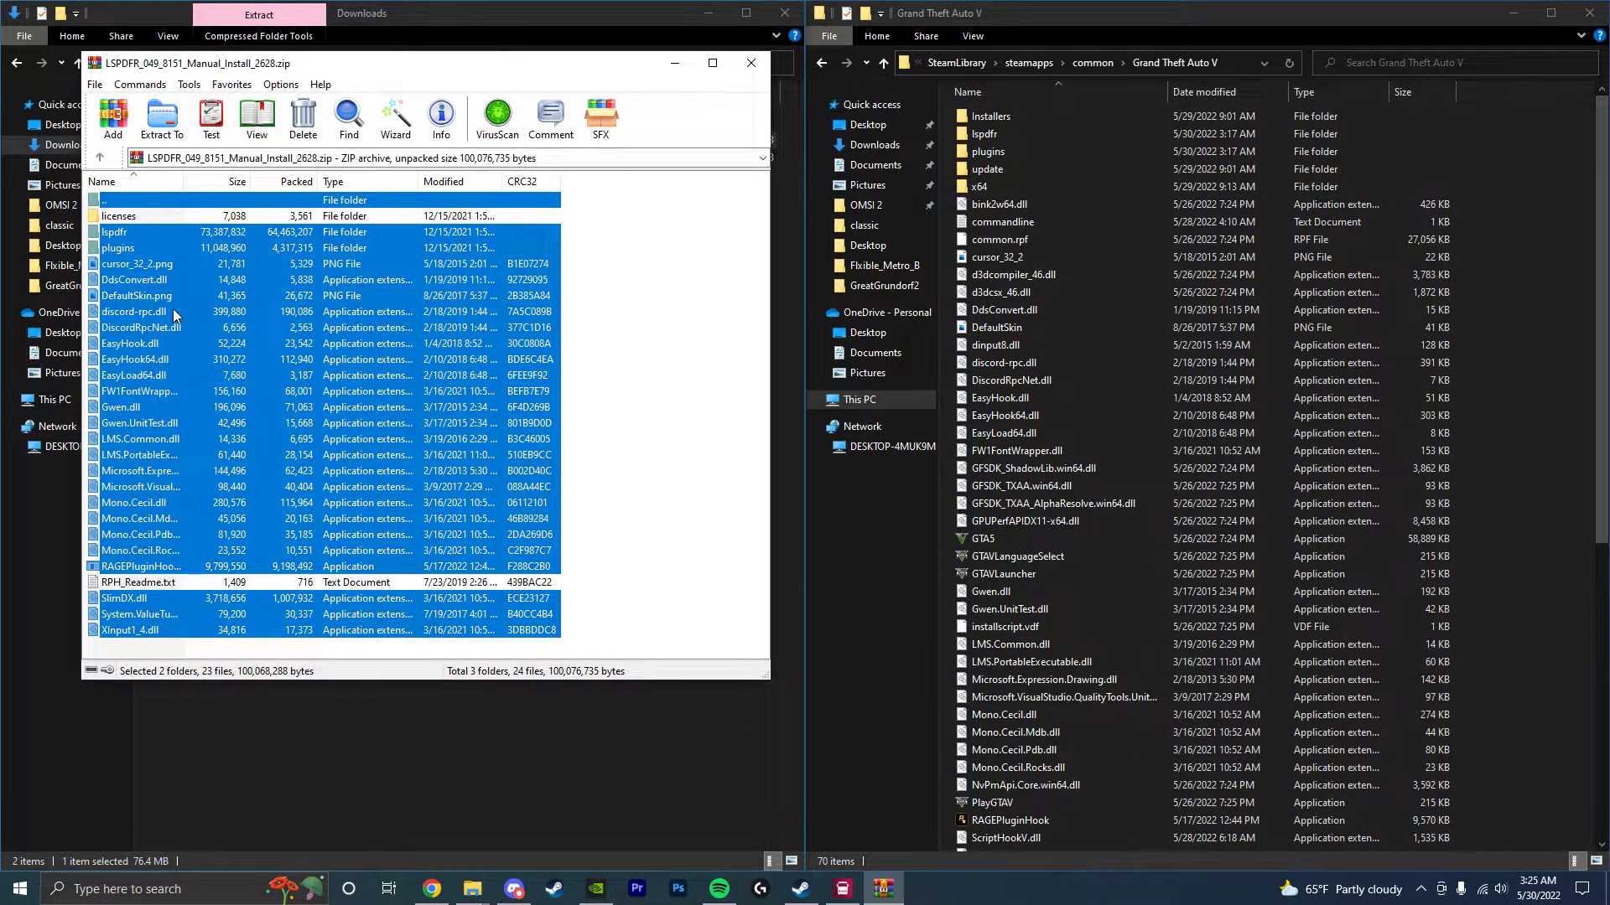
pyautogui.keyDown('ctrl'); pyautogui.click(114, 204); pyautogui.keyUp('ctrl')
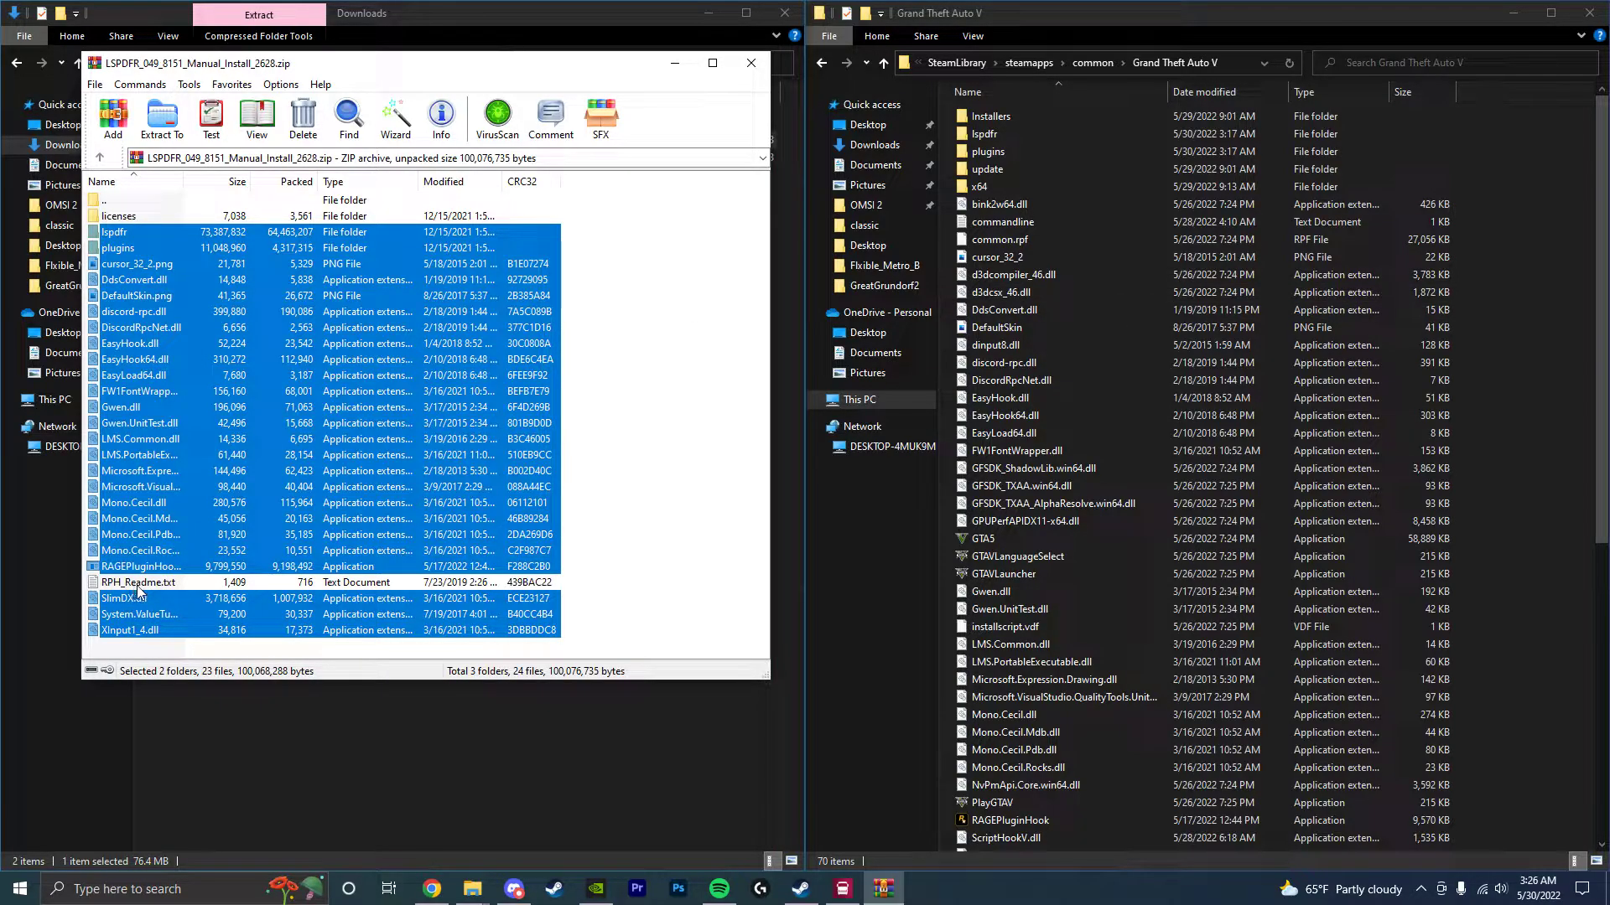
# - Read the installation notes in RPH_Readme.txt from the archive, closing the file at the end
pyautogui.doubleClick(542, 583)
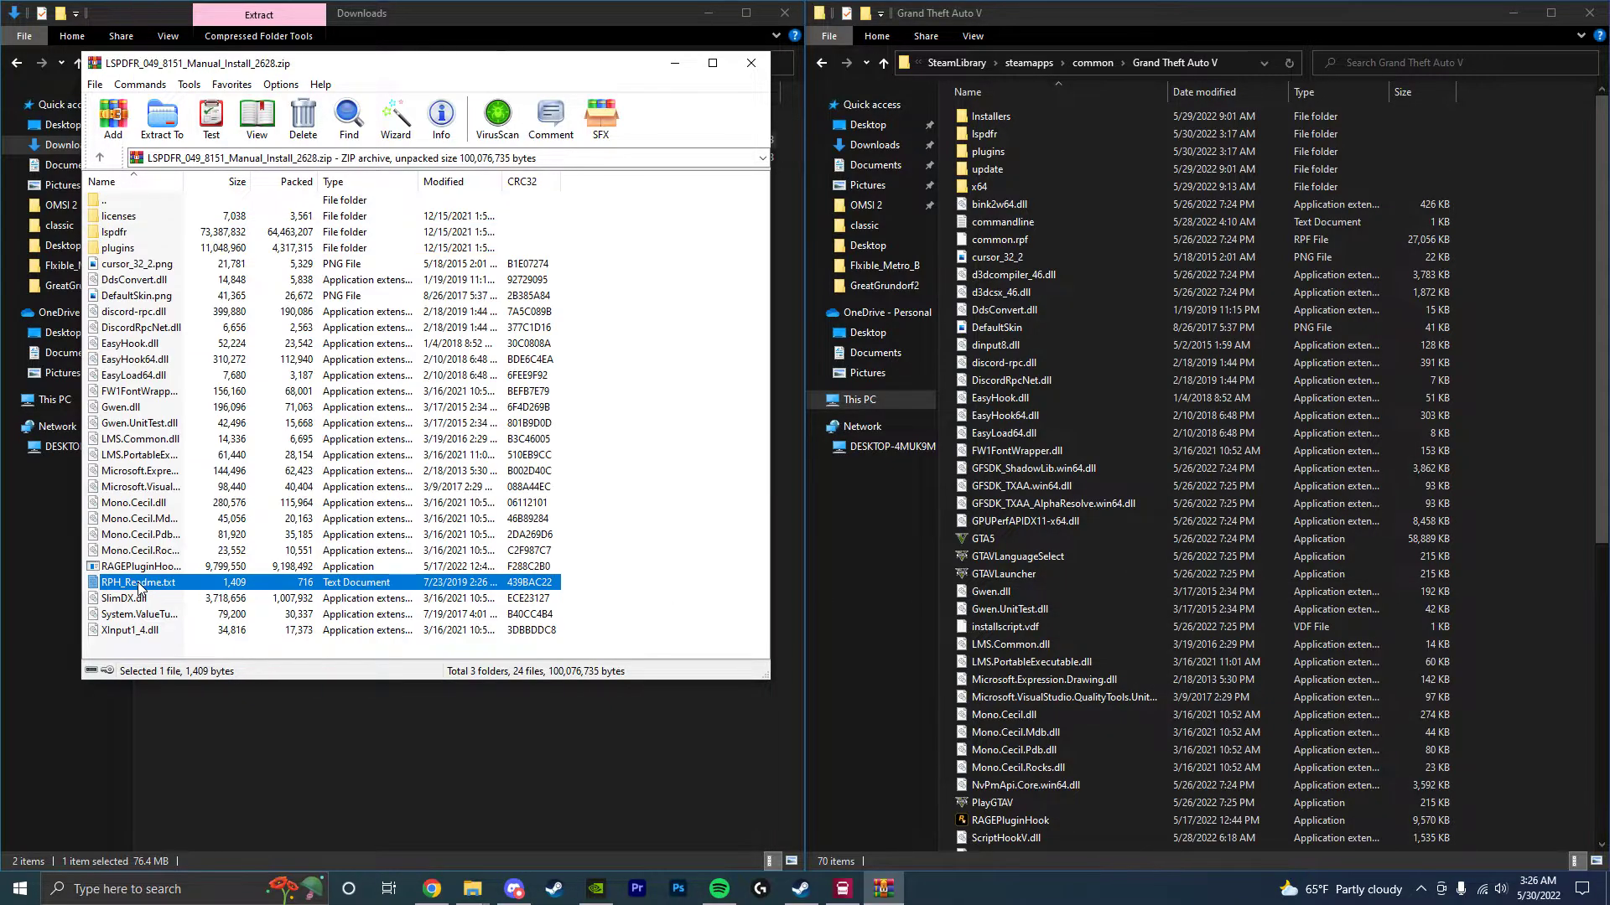
pyautogui.moveTo(1438, 88); pyautogui.dragTo(1396, 86)
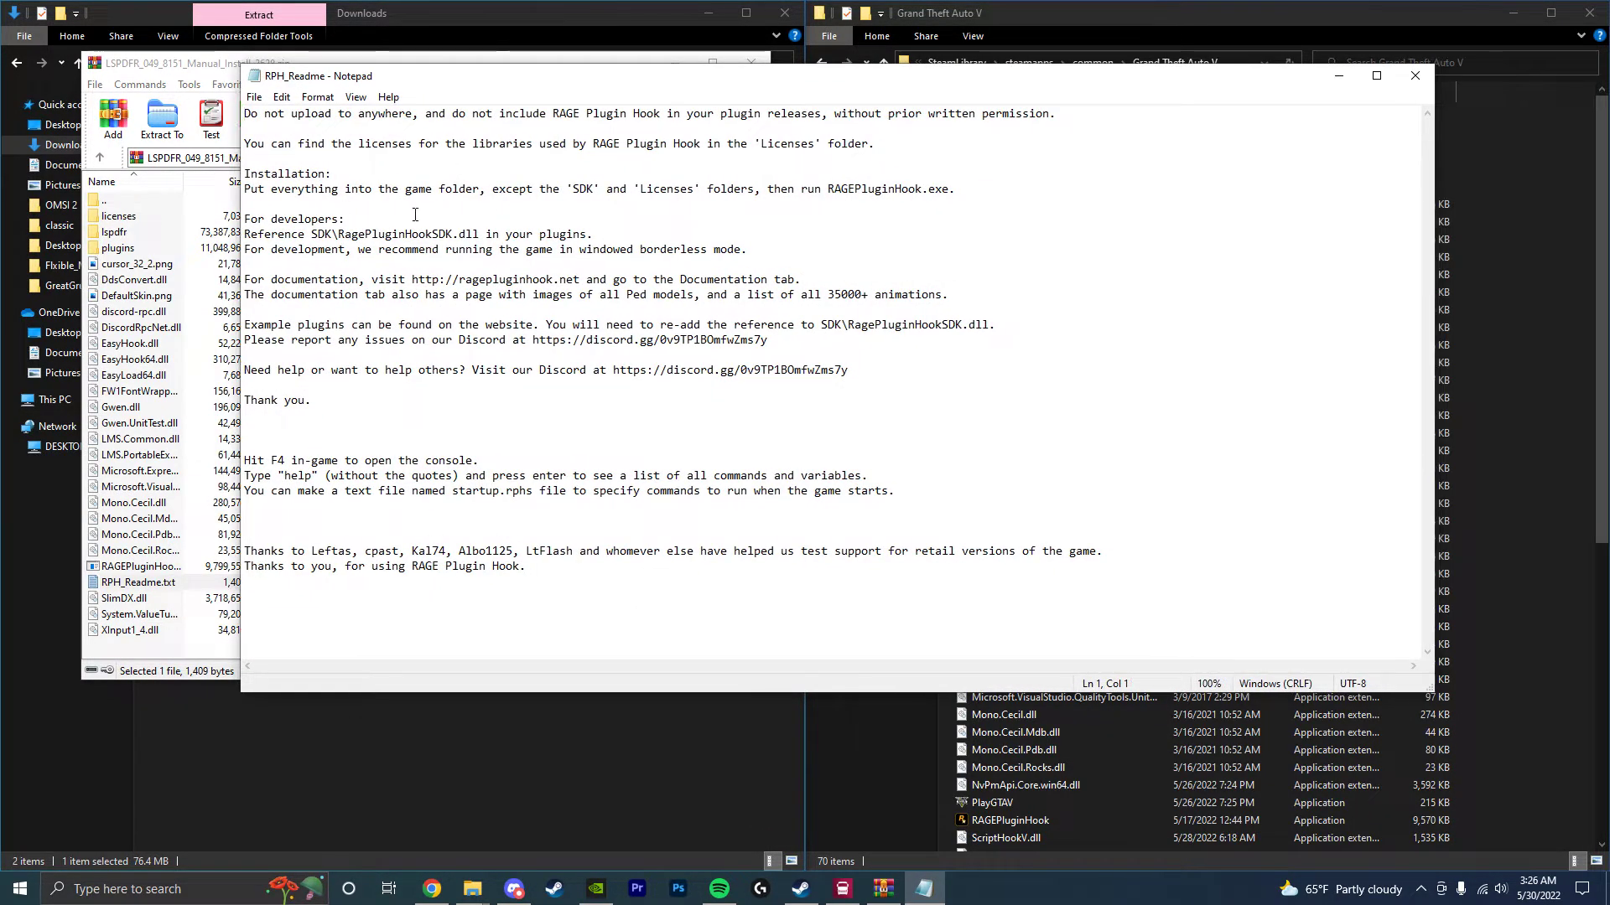
pyautogui.click(1415, 75)
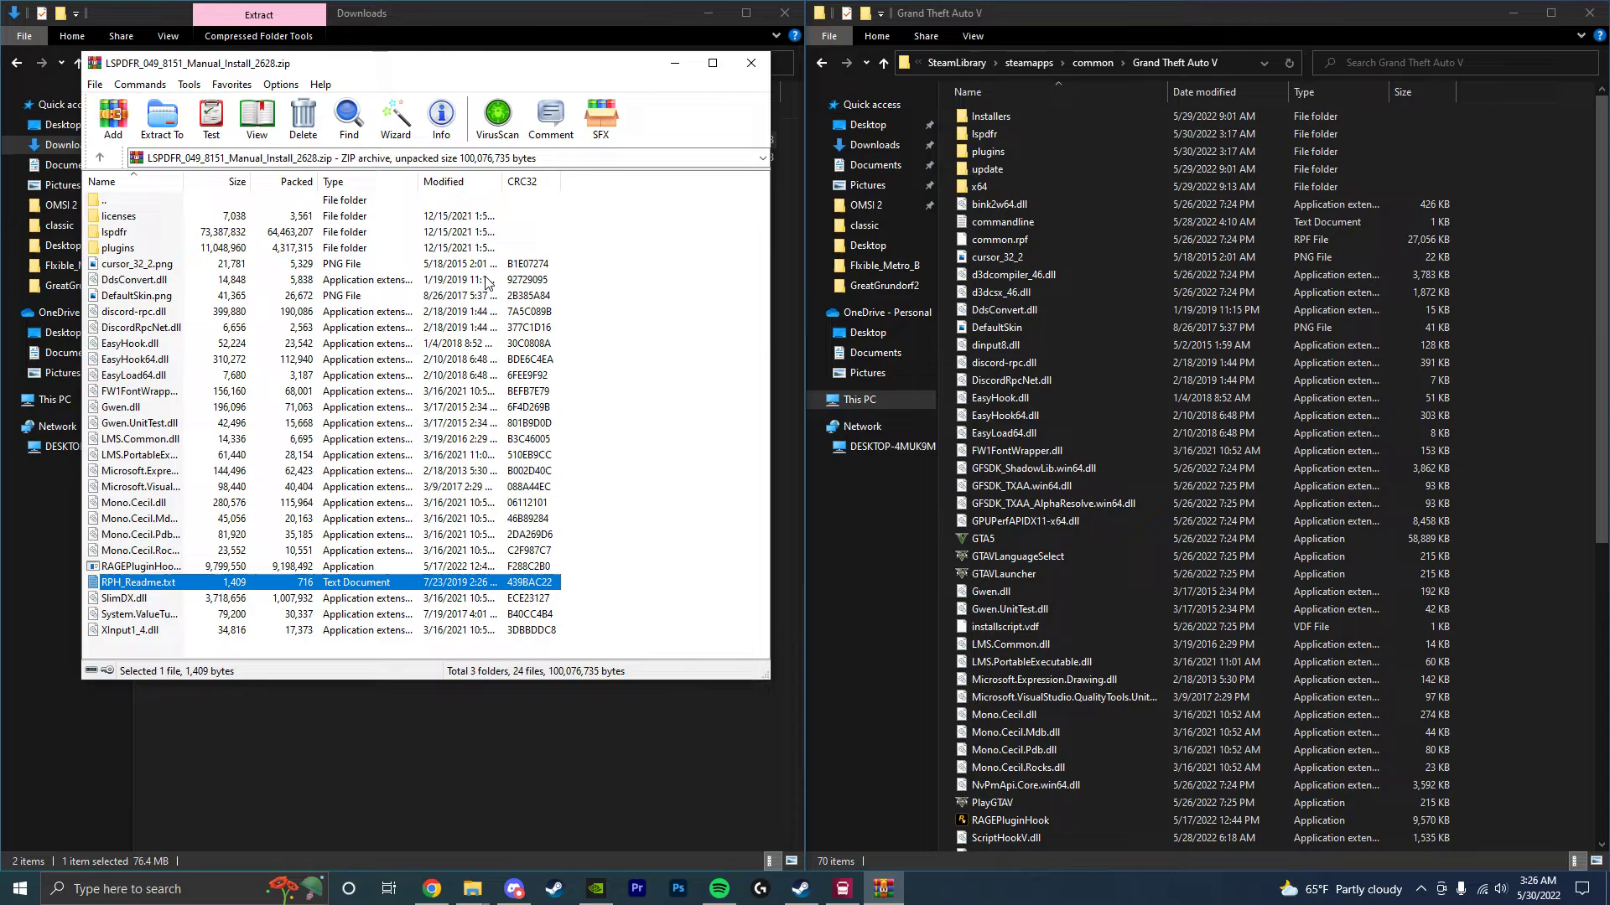
# - Copy everything in the LSPDFR archive except the licenses folder and RPH_Readme.txt into the Grand Theft Auto V folder, replacing the existing files
pyautogui.click(630, 333)
pyautogui.hotkey('ctrl', 'a')
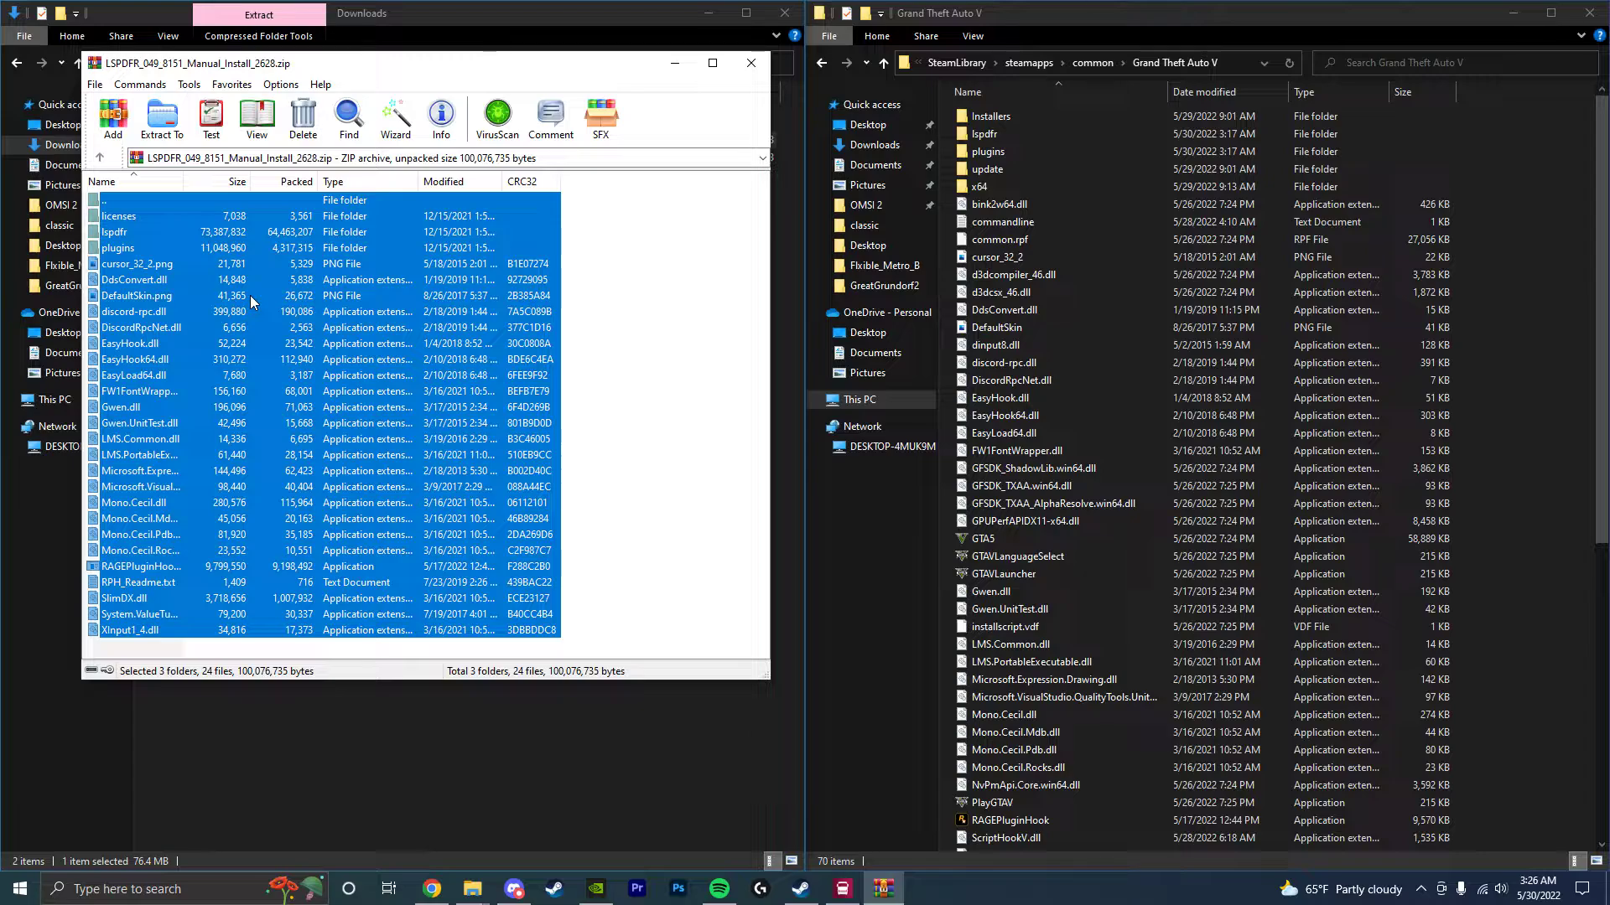
pyautogui.click(675, 389)
pyautogui.hotkey('ctrl', 'a')
pyautogui.keyDown('ctrl'); pyautogui.click(109, 216); pyautogui.keyUp('ctrl')
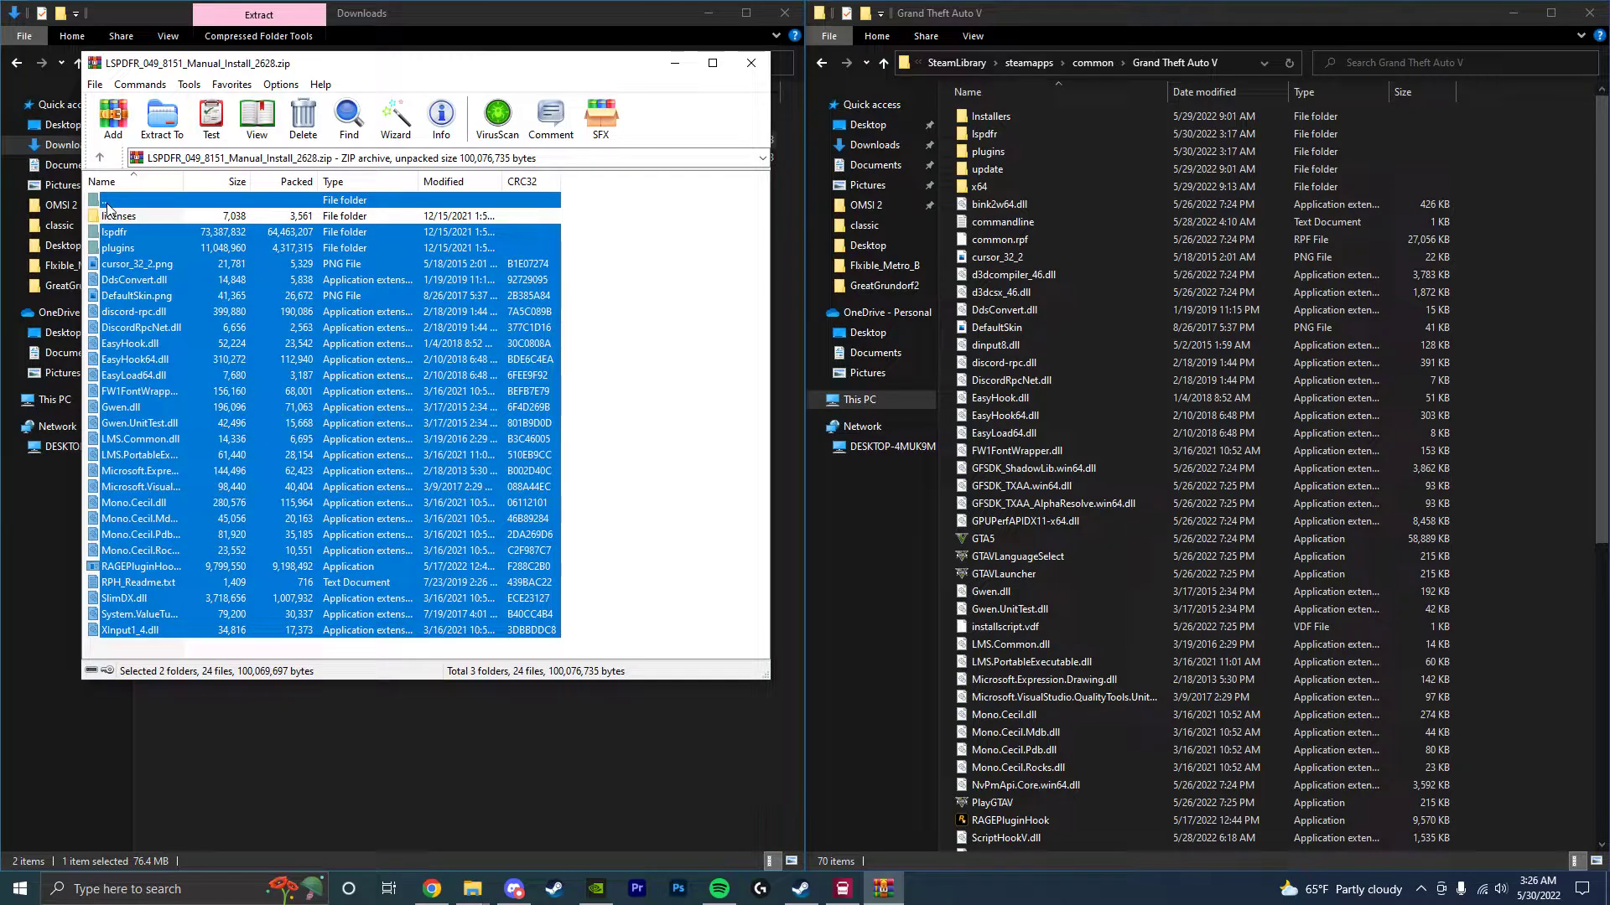
pyautogui.keyDown('ctrl'); pyautogui.click(108, 203); pyautogui.keyUp('ctrl')
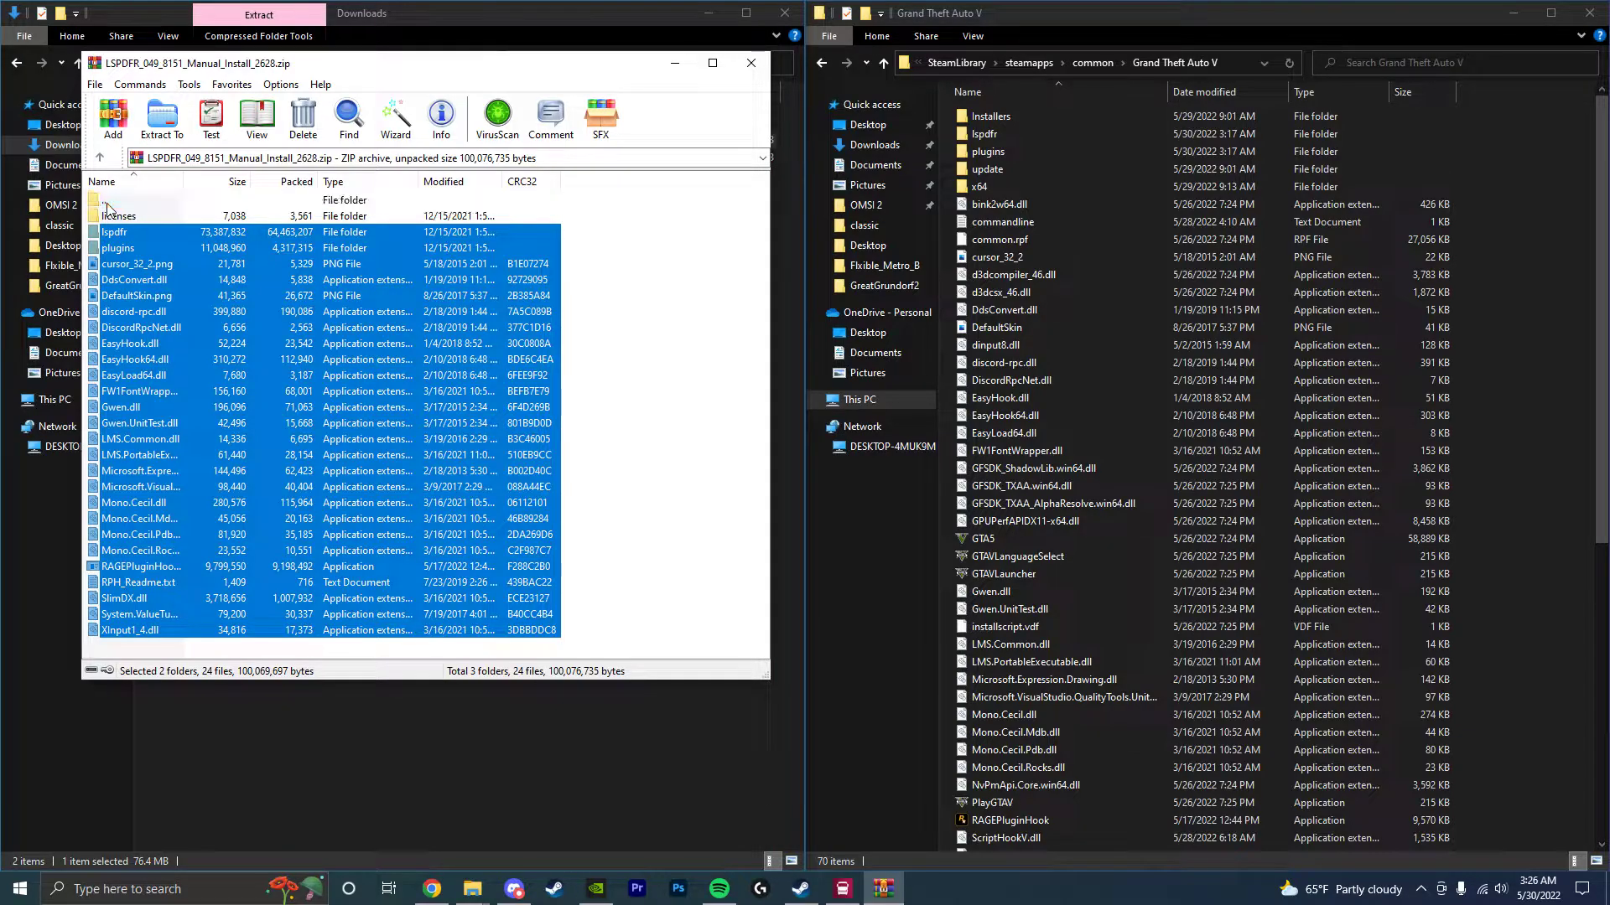
pyautogui.keyDown('ctrl'); pyautogui.click(134, 585); pyautogui.keyUp('ctrl')
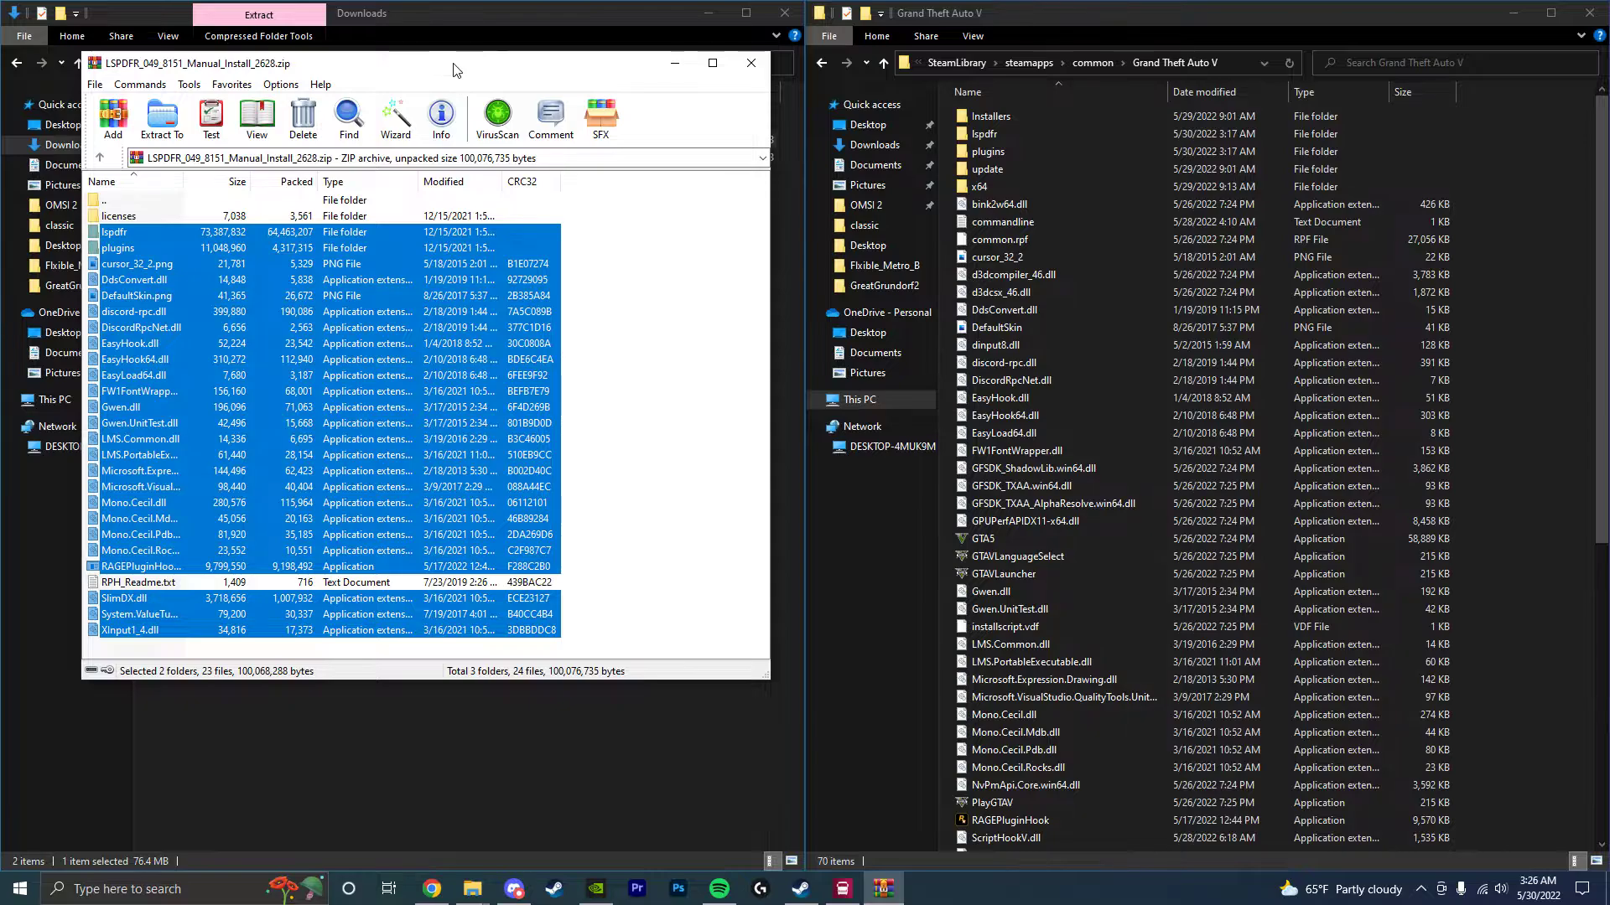
pyautogui.moveTo(458, 64); pyautogui.dragTo(457, 53)
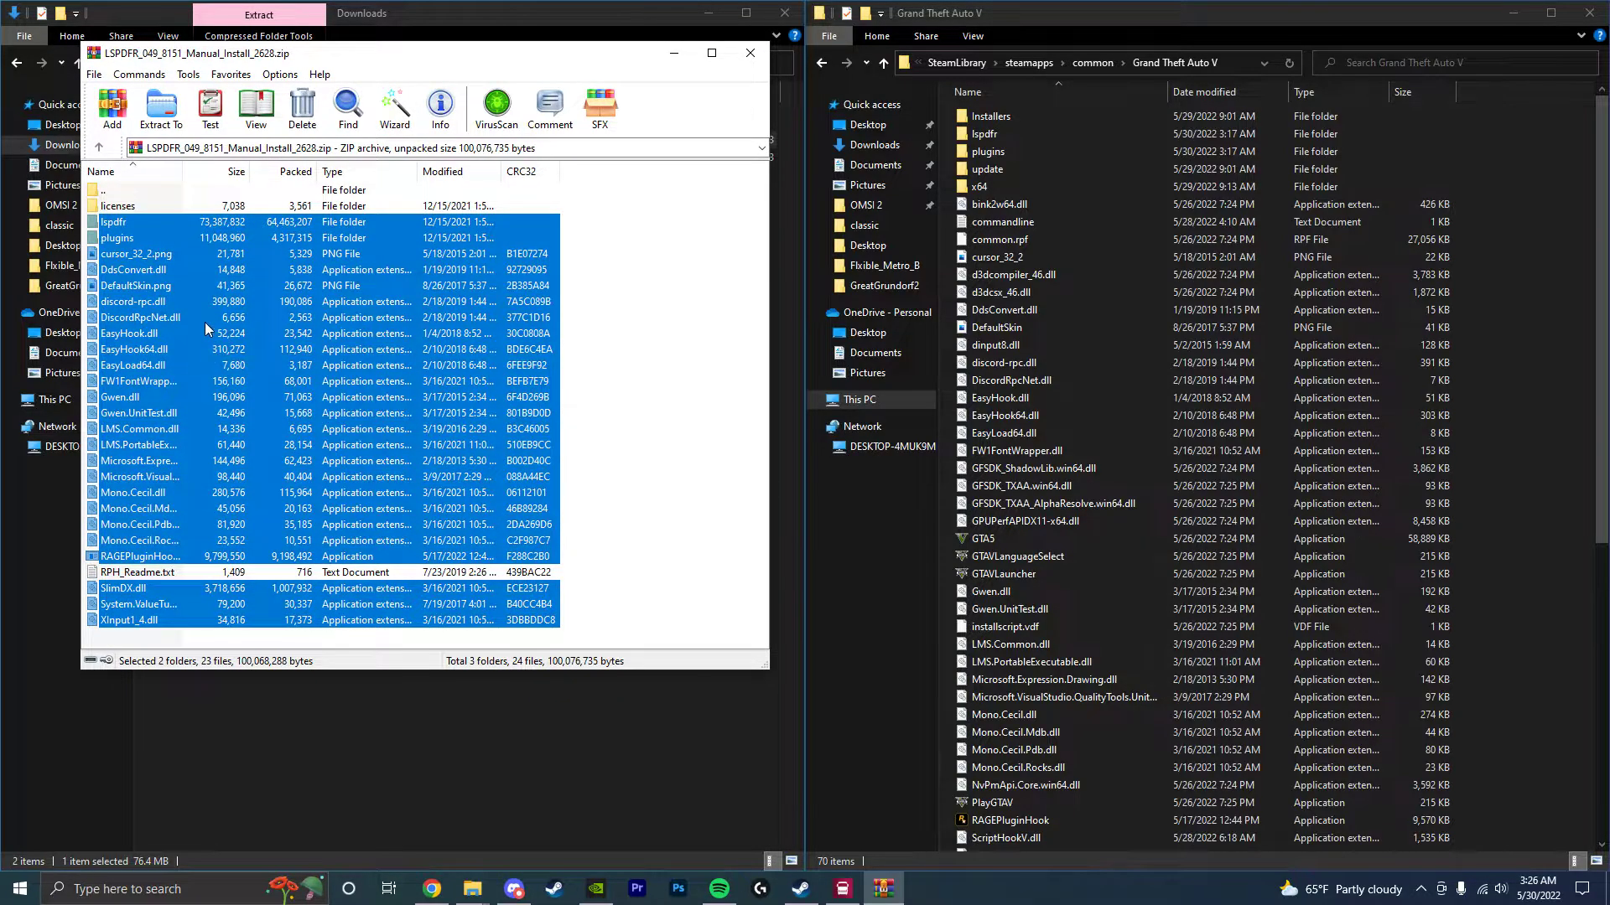
pyautogui.moveTo(154, 320); pyautogui.dragTo(1044, 349)
pyautogui.moveTo(1479, 339); pyautogui.dragTo(1158, 60)
pyautogui.moveTo(1181, 63); pyautogui.dragTo(1533, 245)
pyautogui.moveTo(1492, 198); pyautogui.dragTo(1513, 143)
pyautogui.moveTo(1517, 205); pyautogui.dragTo(1392, 154)
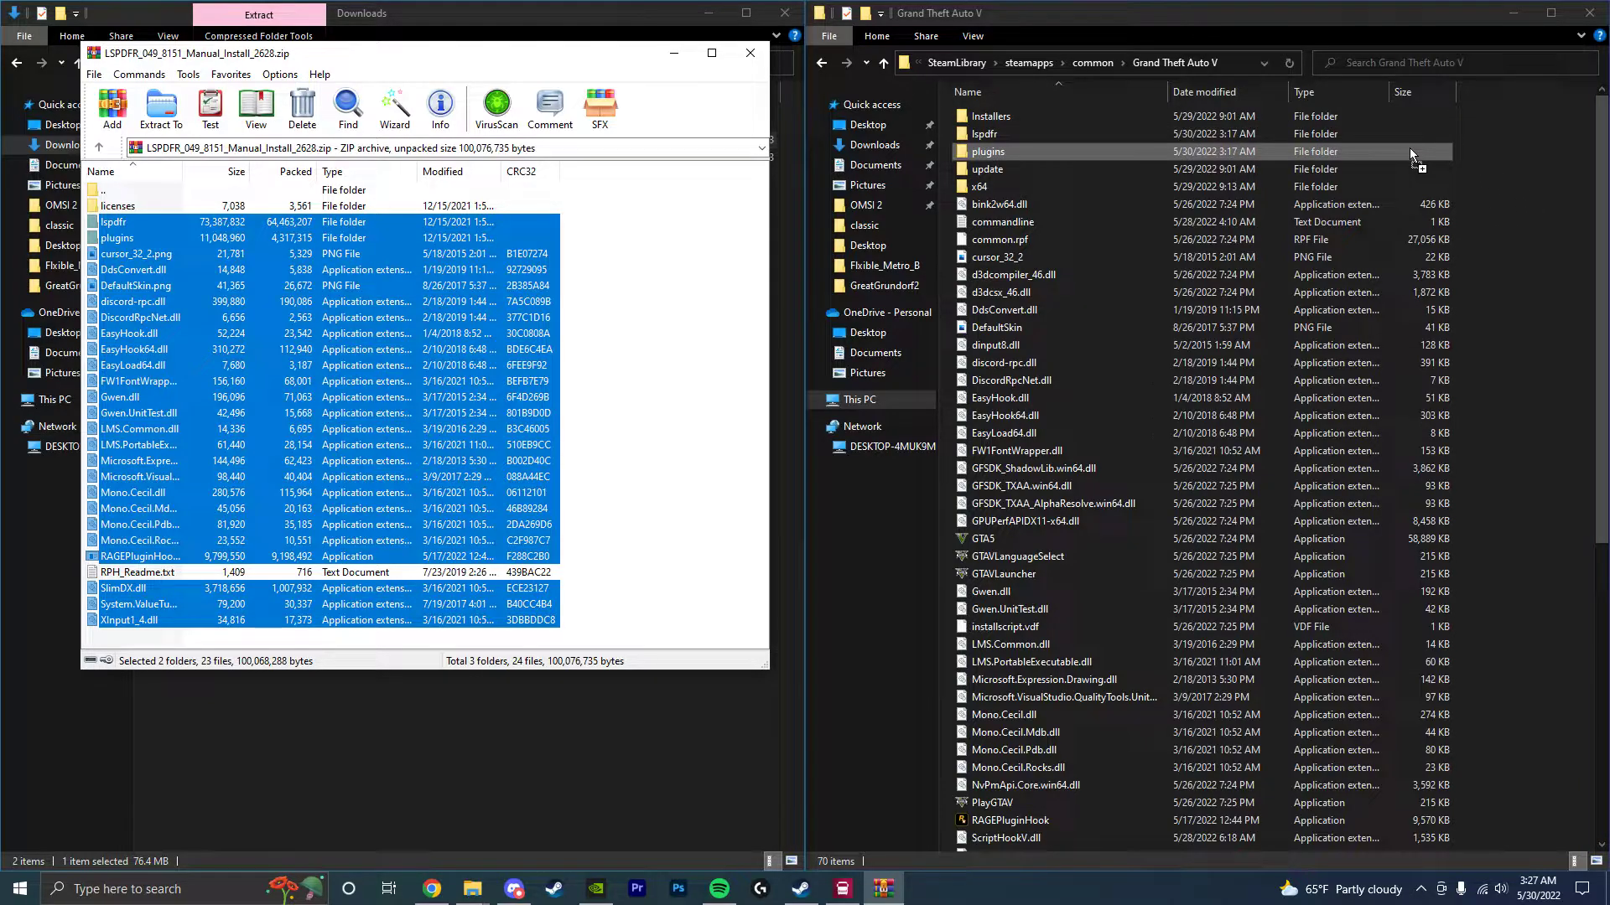
pyautogui.moveTo(1410, 147); pyautogui.dragTo(1484, 193)
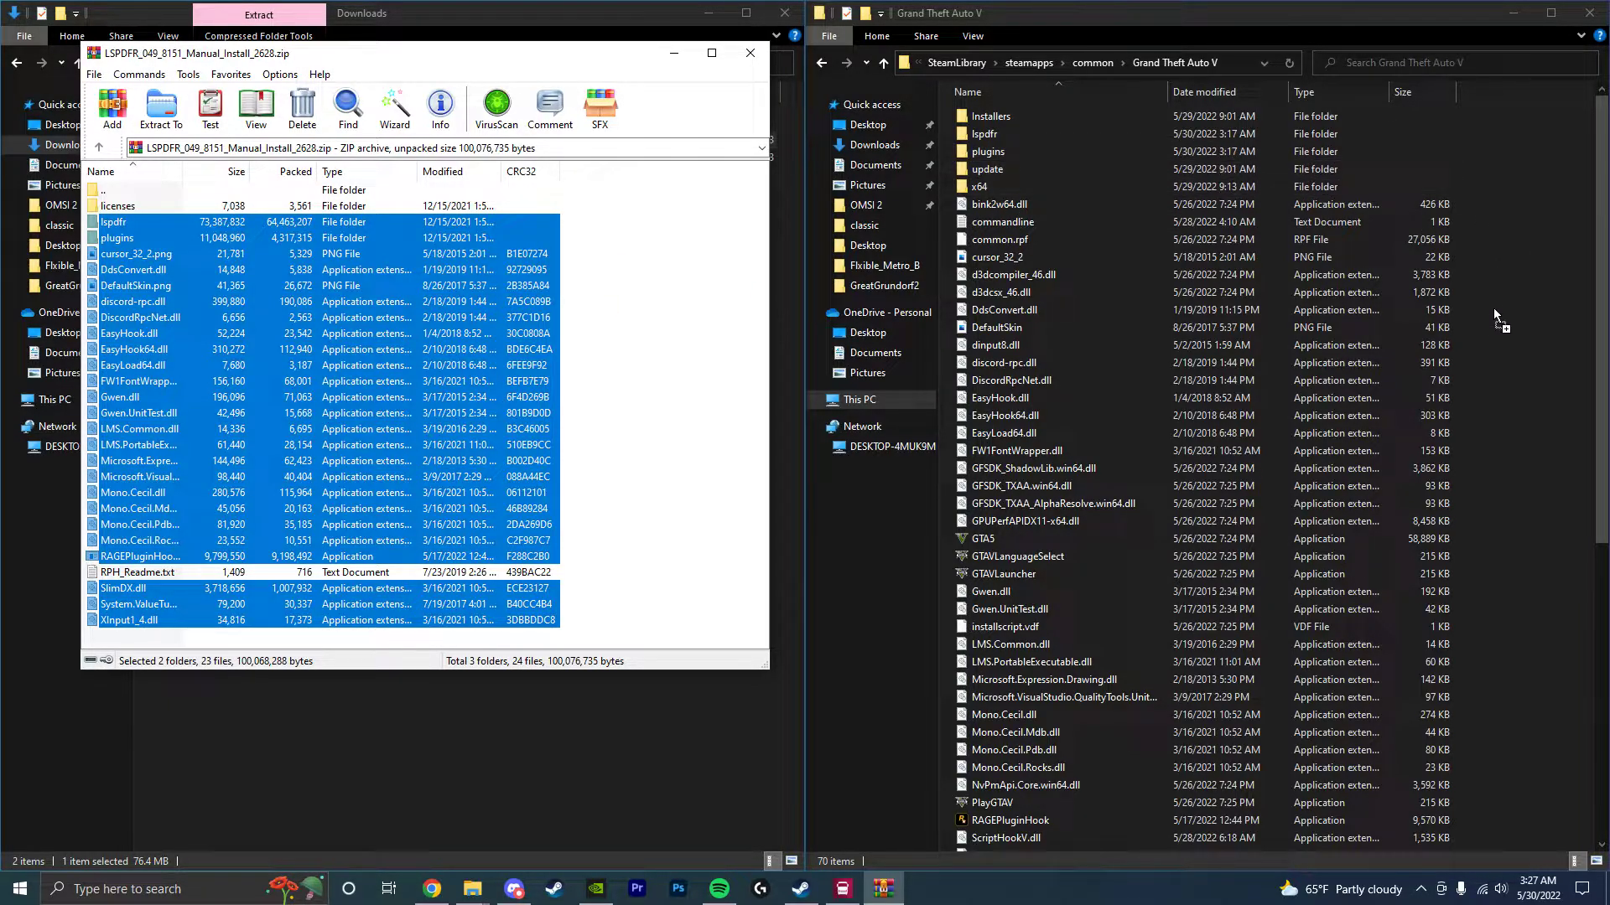
pyautogui.moveTo(1530, 253); pyautogui.dragTo(520, 314)
pyautogui.moveTo(575, 337); pyautogui.dragTo(1197, 59)
pyautogui.moveTo(1168, 60); pyautogui.dragTo(1168, 60)
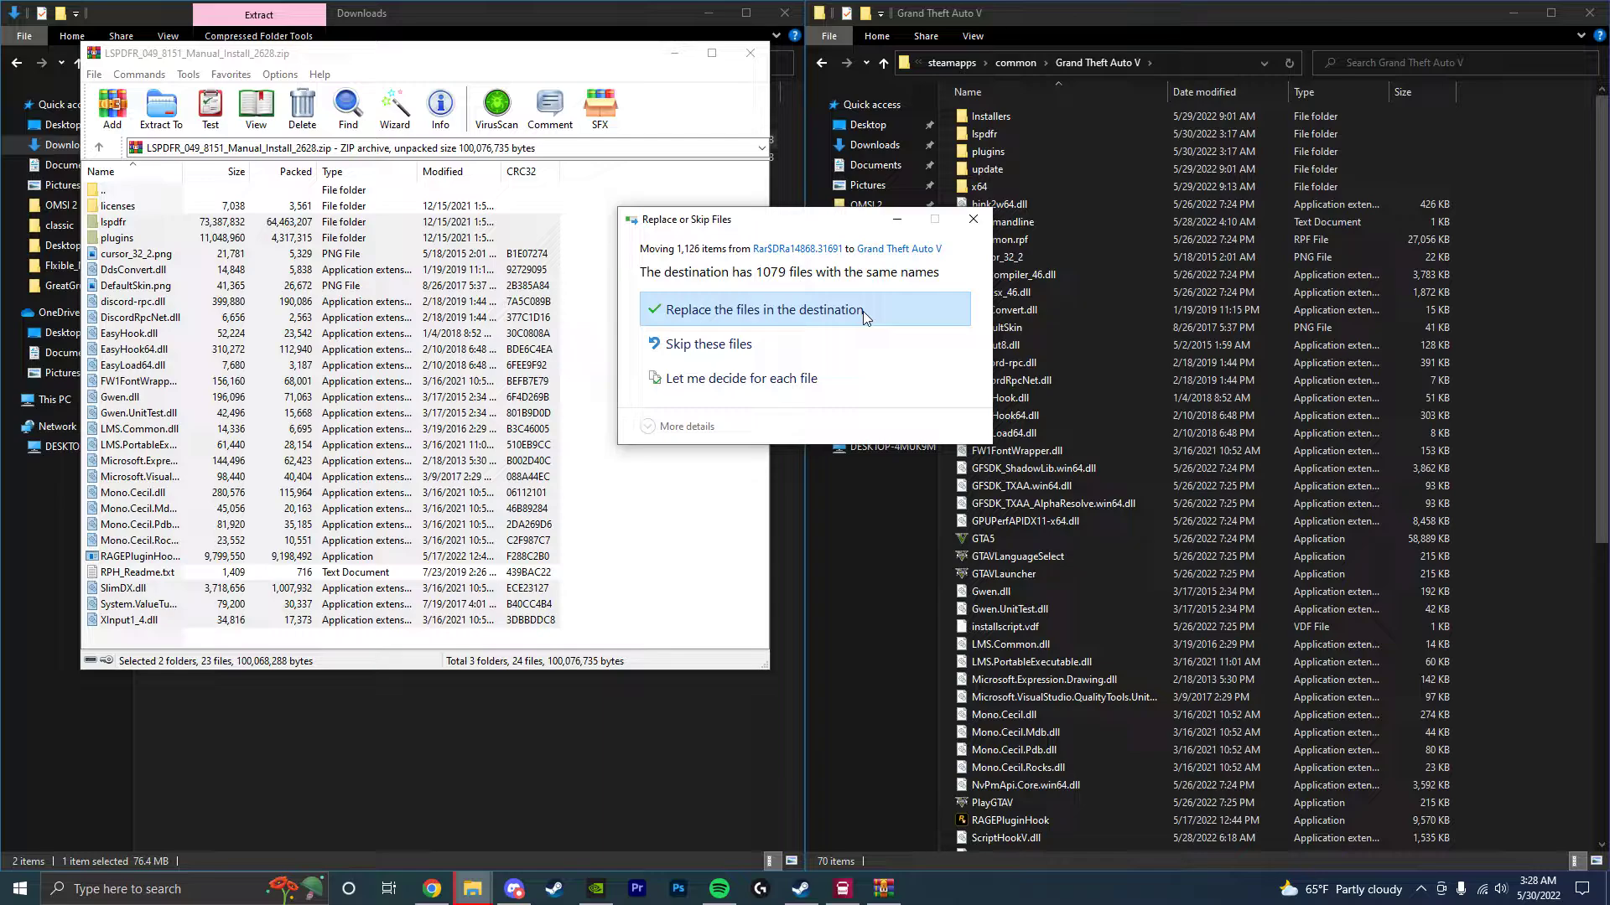
pyautogui.click(687, 305)
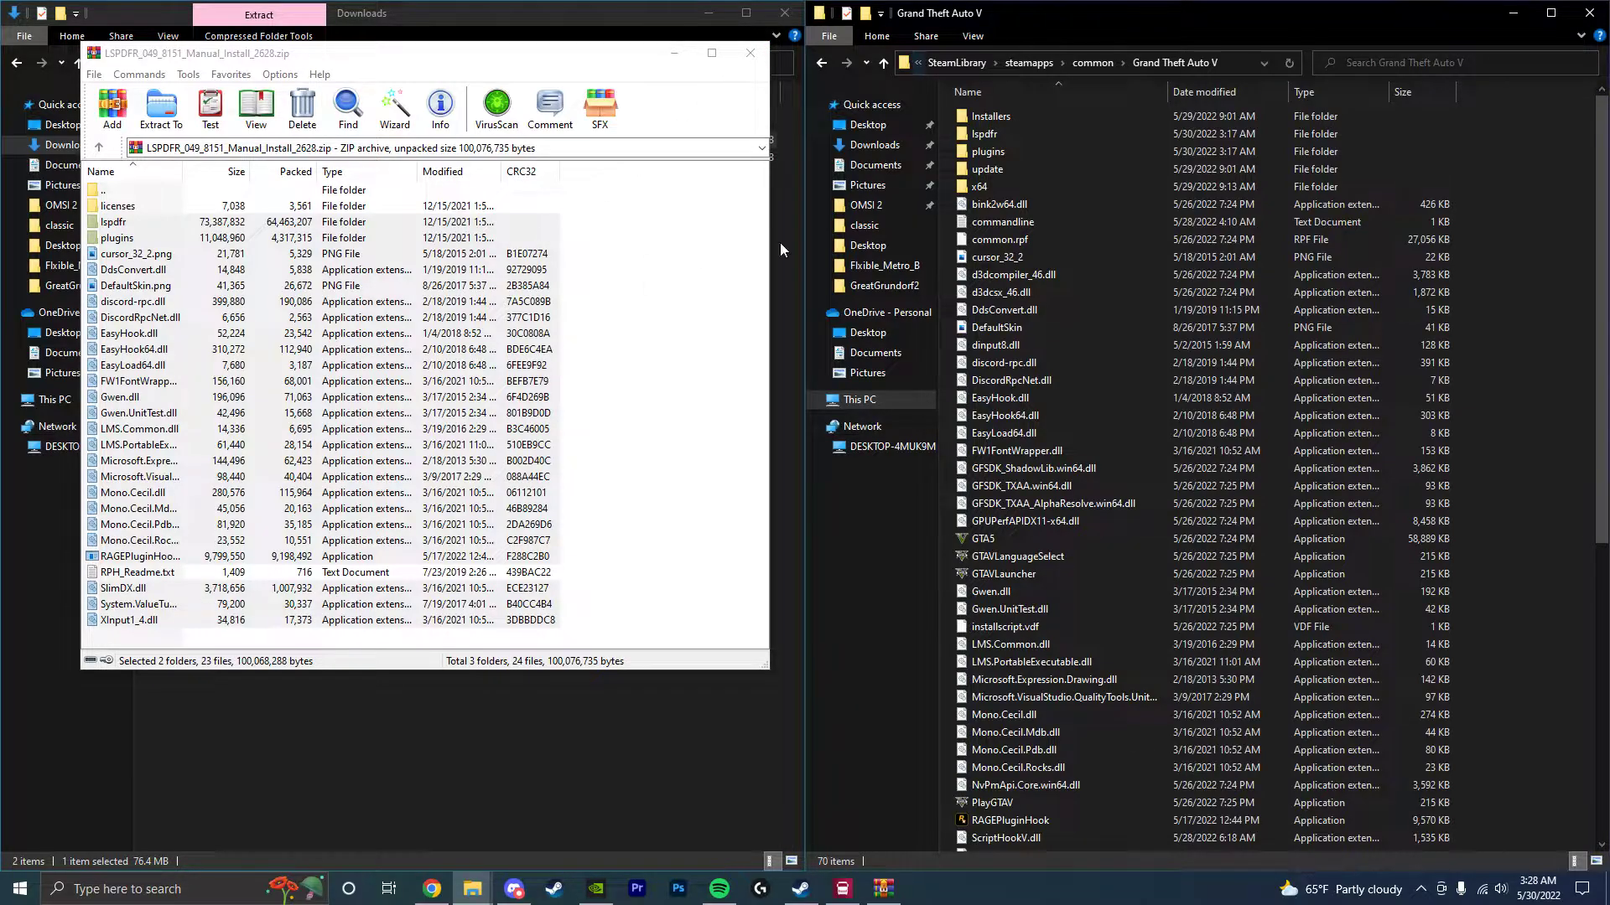
# - Refresh the Grand Theft Auto V folder and check it for the RAGEPluginHook application
pyautogui.click(1288, 69)
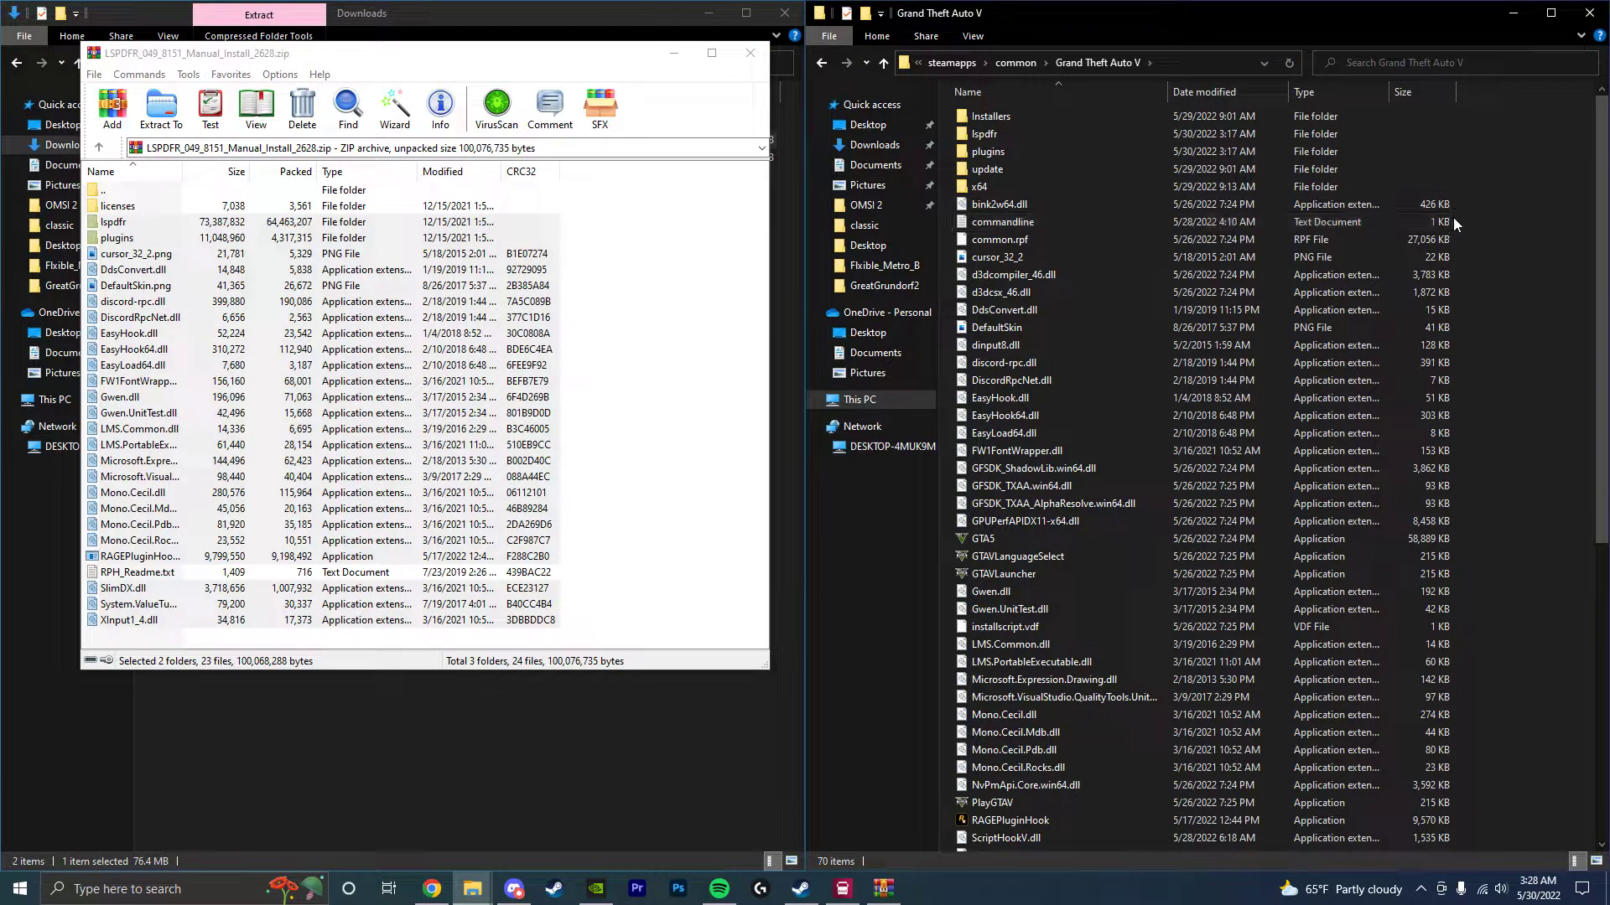
pyautogui.scroll(-6, 1452, 218)
pyautogui.scroll(-3, 1452, 216)
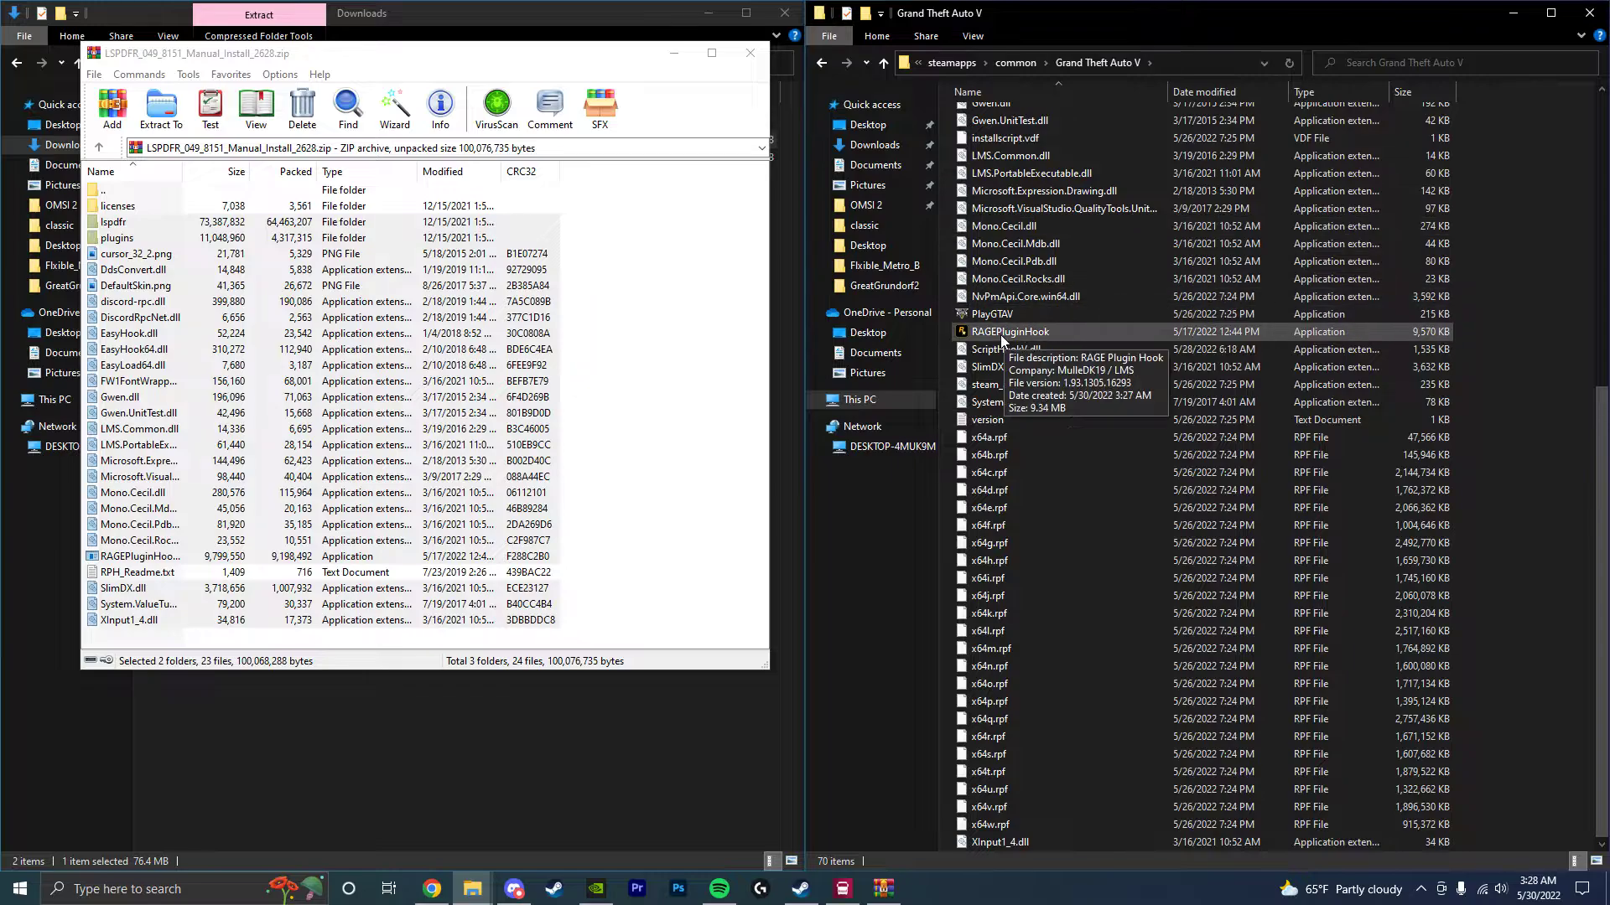
# - Pin the RAGEPluginHook application to the taskbar and create a desktop shortcut for it
pyautogui.click(1006, 333)
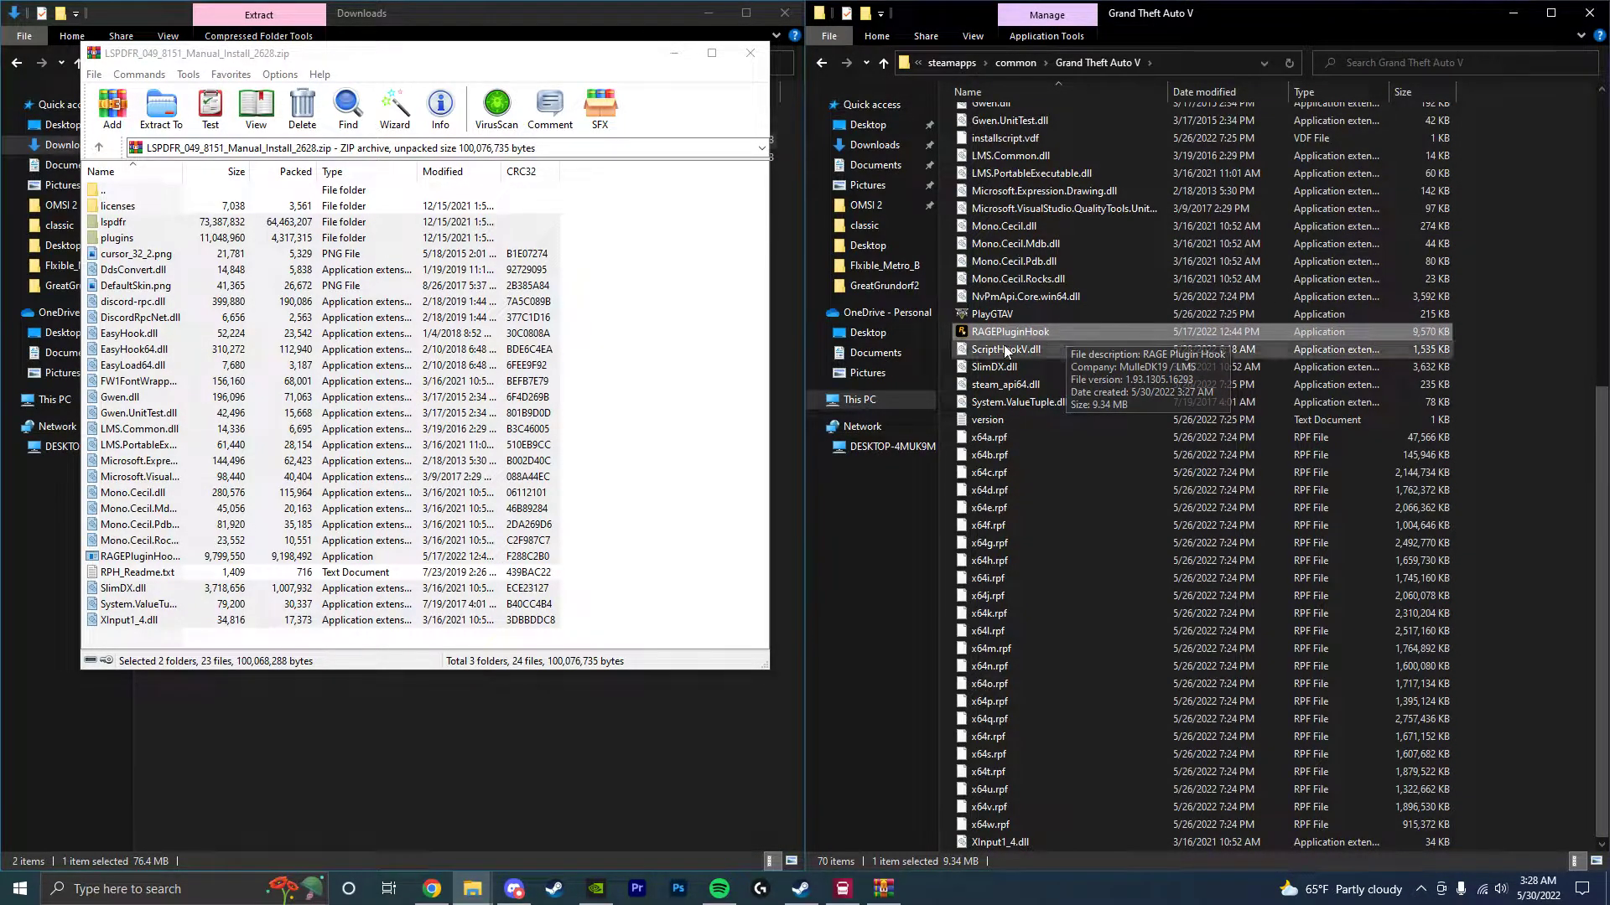
pyautogui.moveTo(991, 335); pyautogui.dragTo(929, 890)
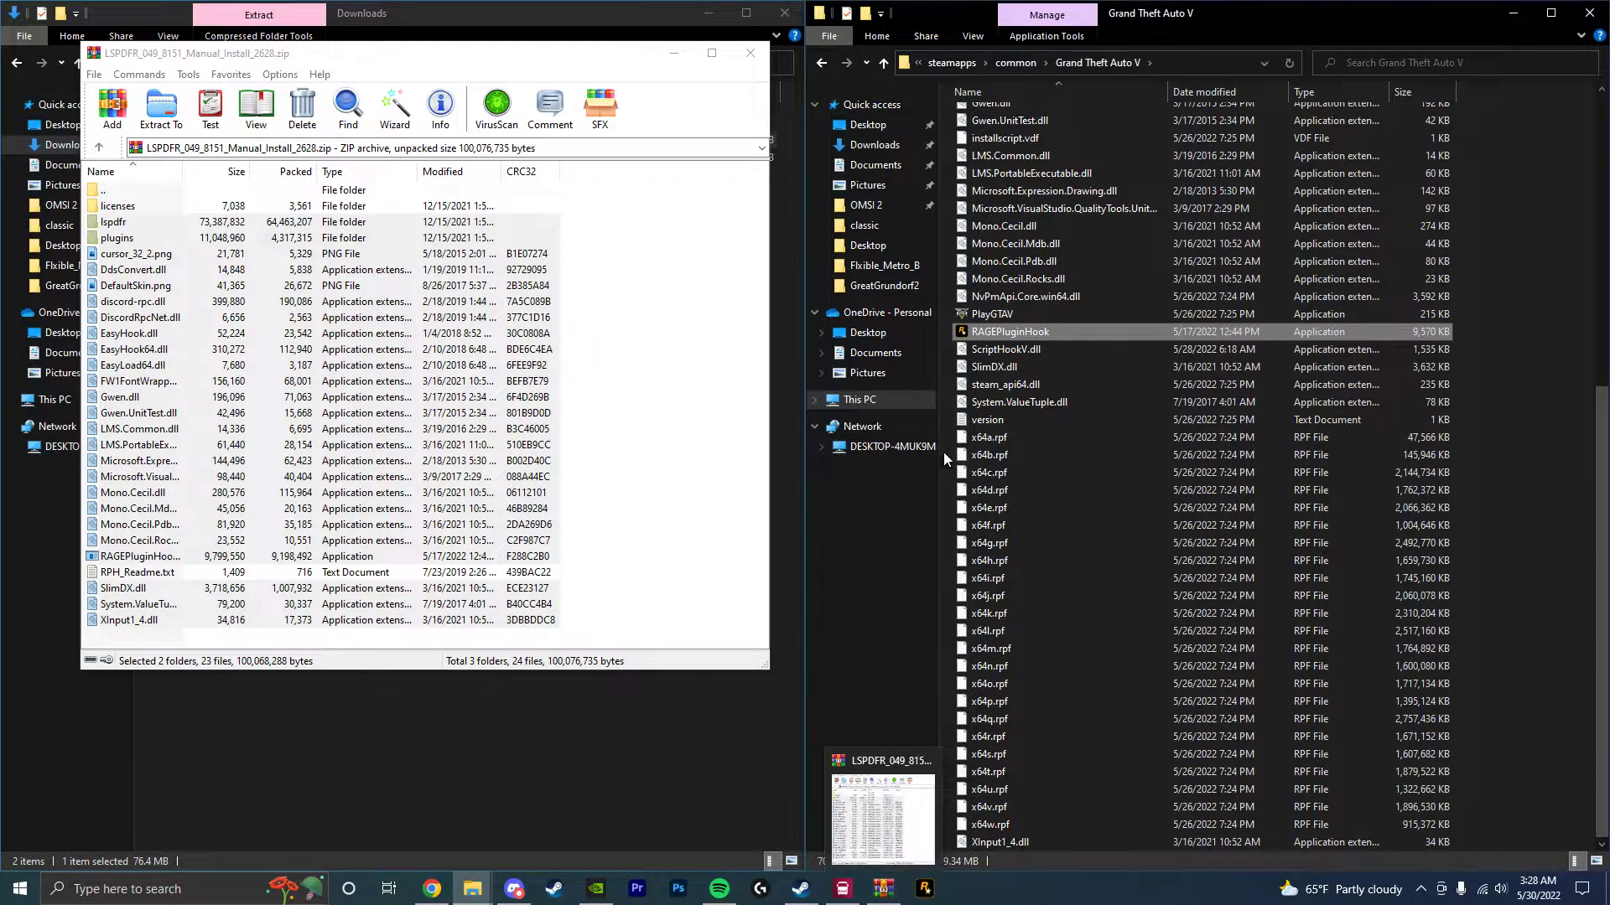
pyautogui.rightClick(1018, 335)
pyautogui.moveTo(1061, 629)
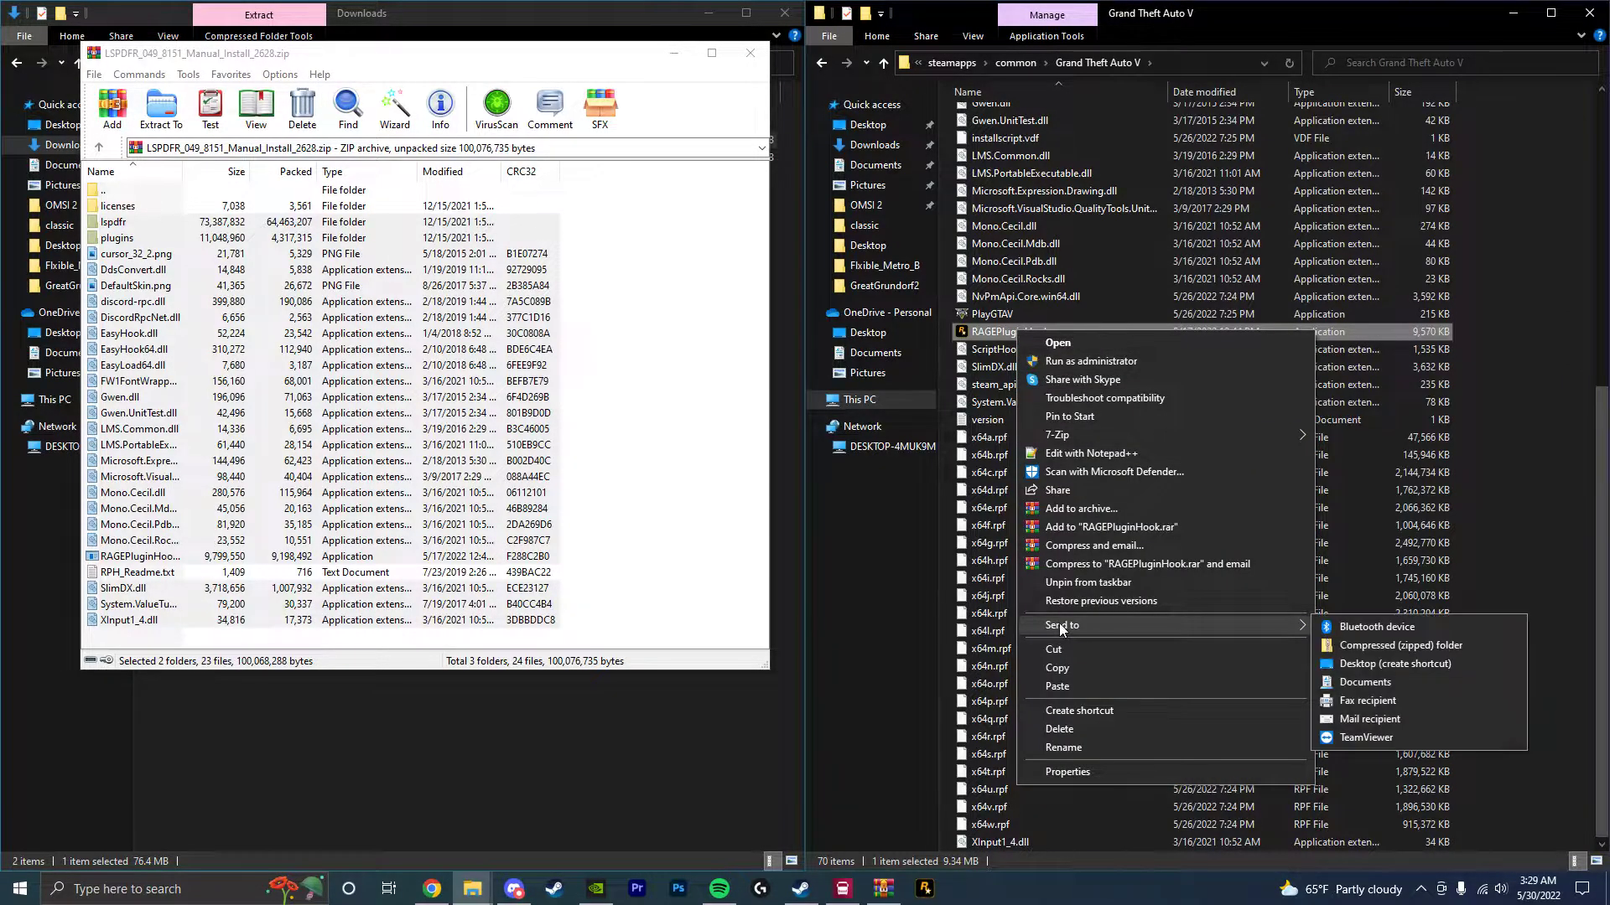
pyautogui.click(1358, 665)
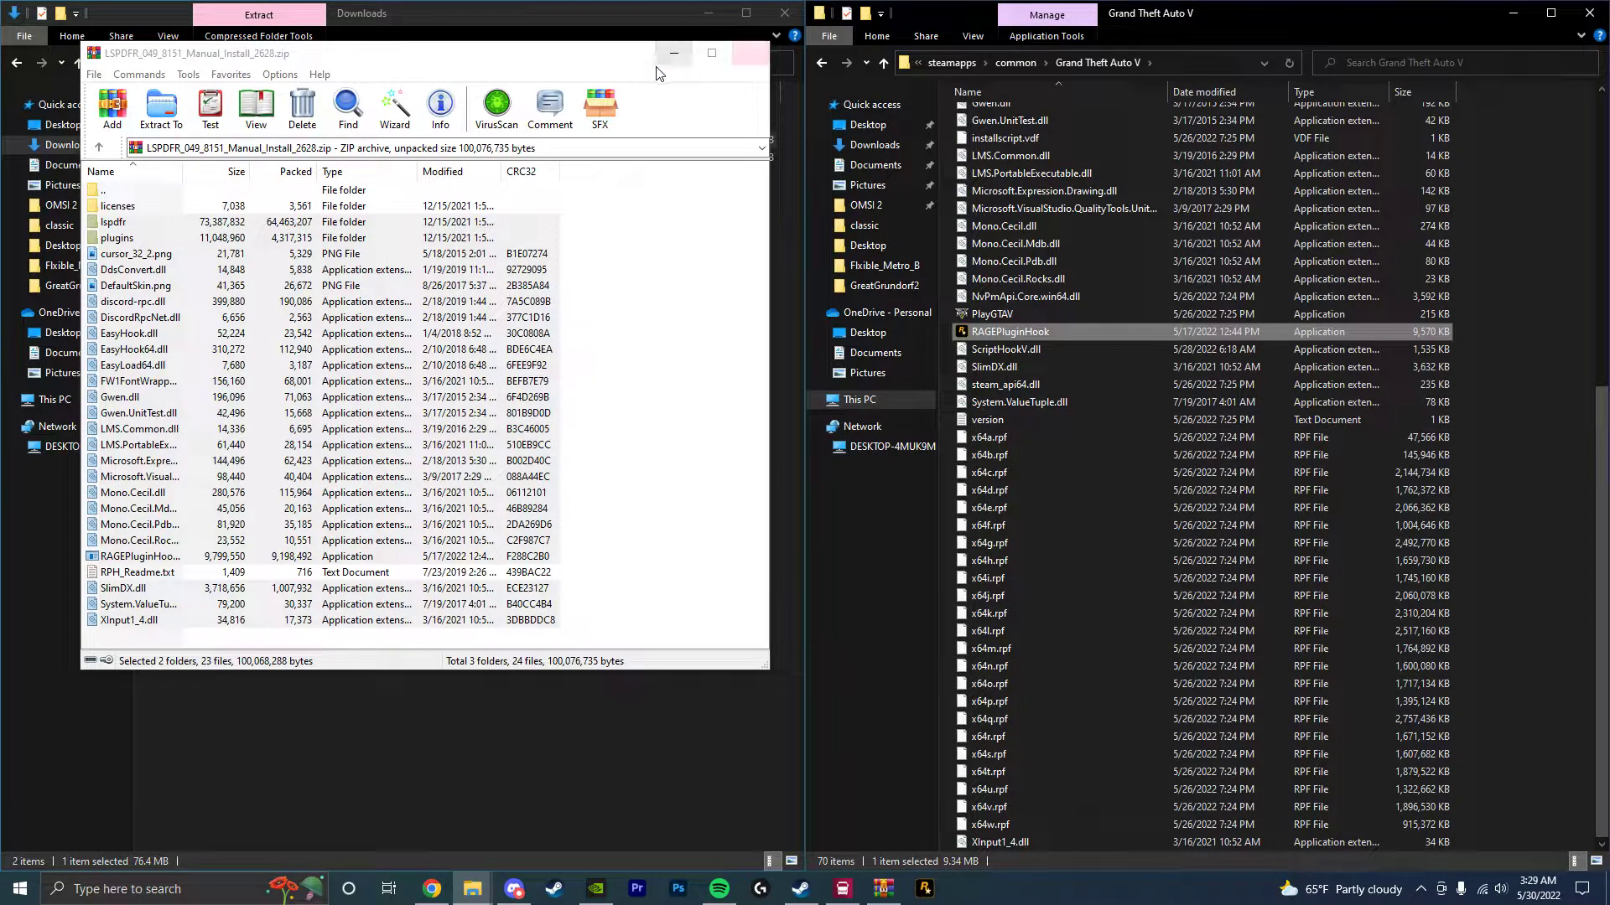
# - Close the LSPDFR archive and minimize the Downloads and Grand Theft Auto V folder windows to show the desktop
pyautogui.moveTo(589, 60); pyautogui.dragTo(593, 60)
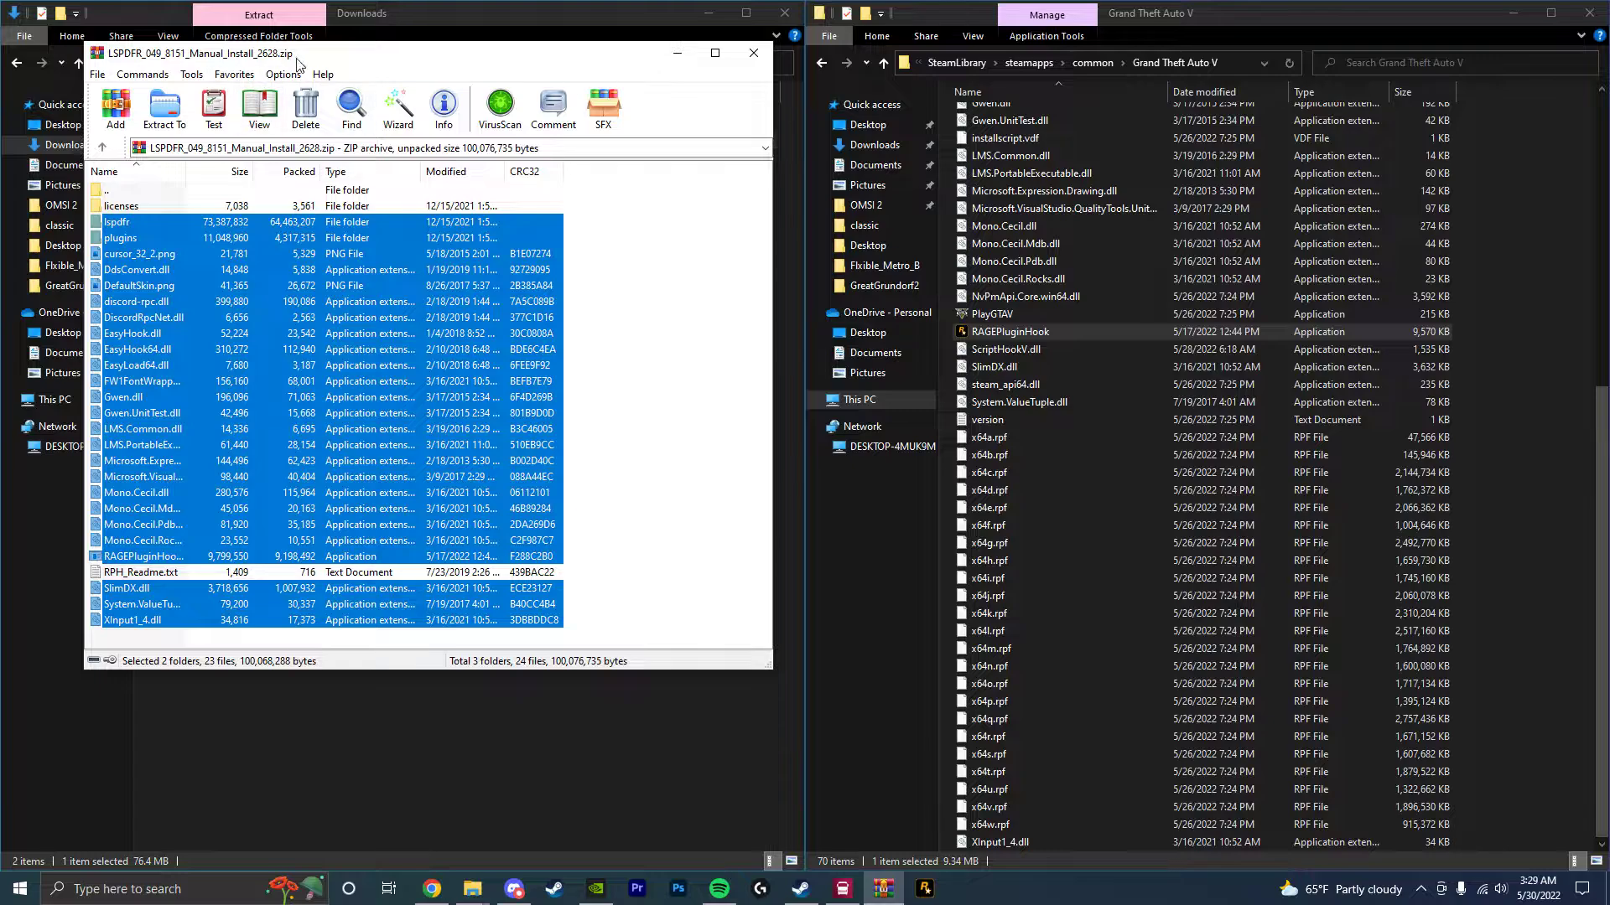
pyautogui.moveTo(305, 58); pyautogui.dragTo(295, 61)
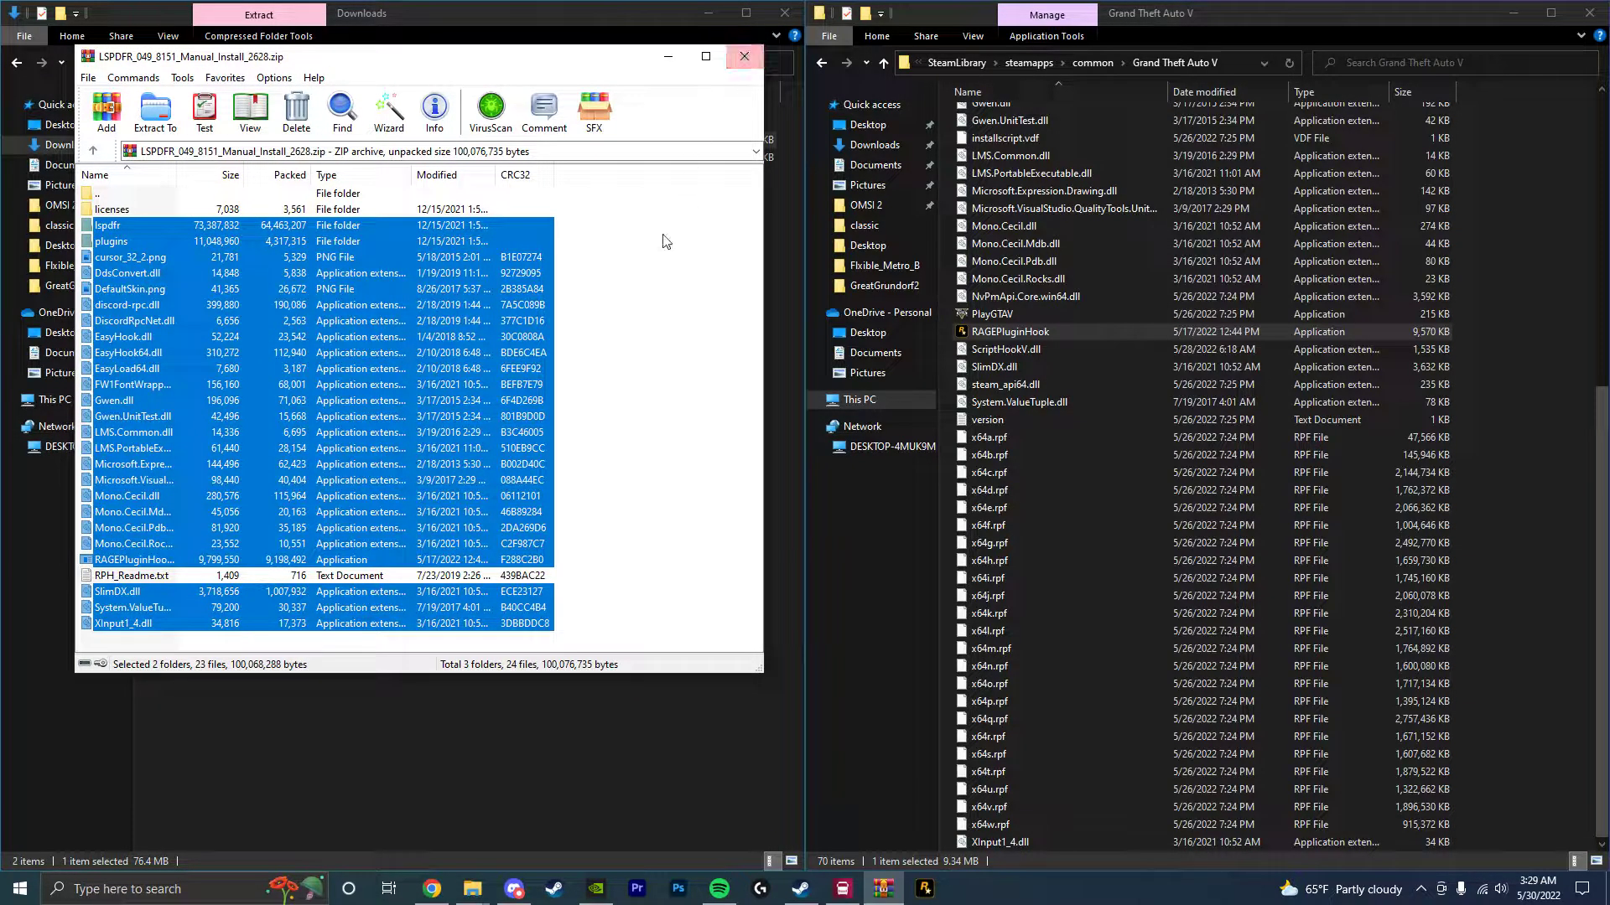
pyautogui.click(743, 57)
pyautogui.click(707, 17)
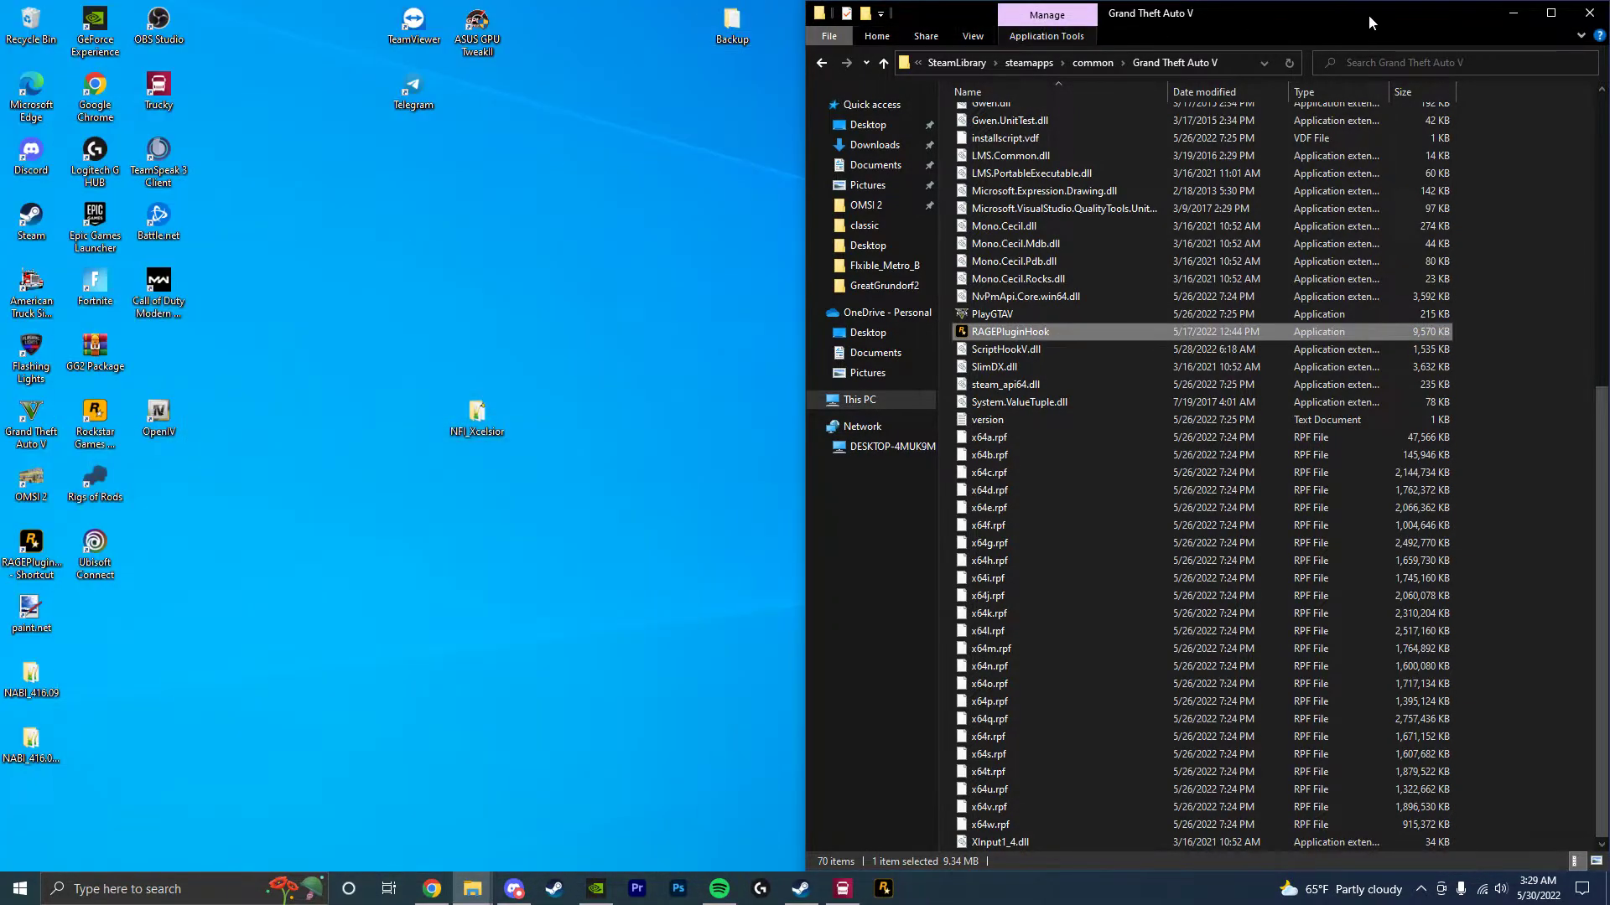
pyautogui.click(1514, 13)
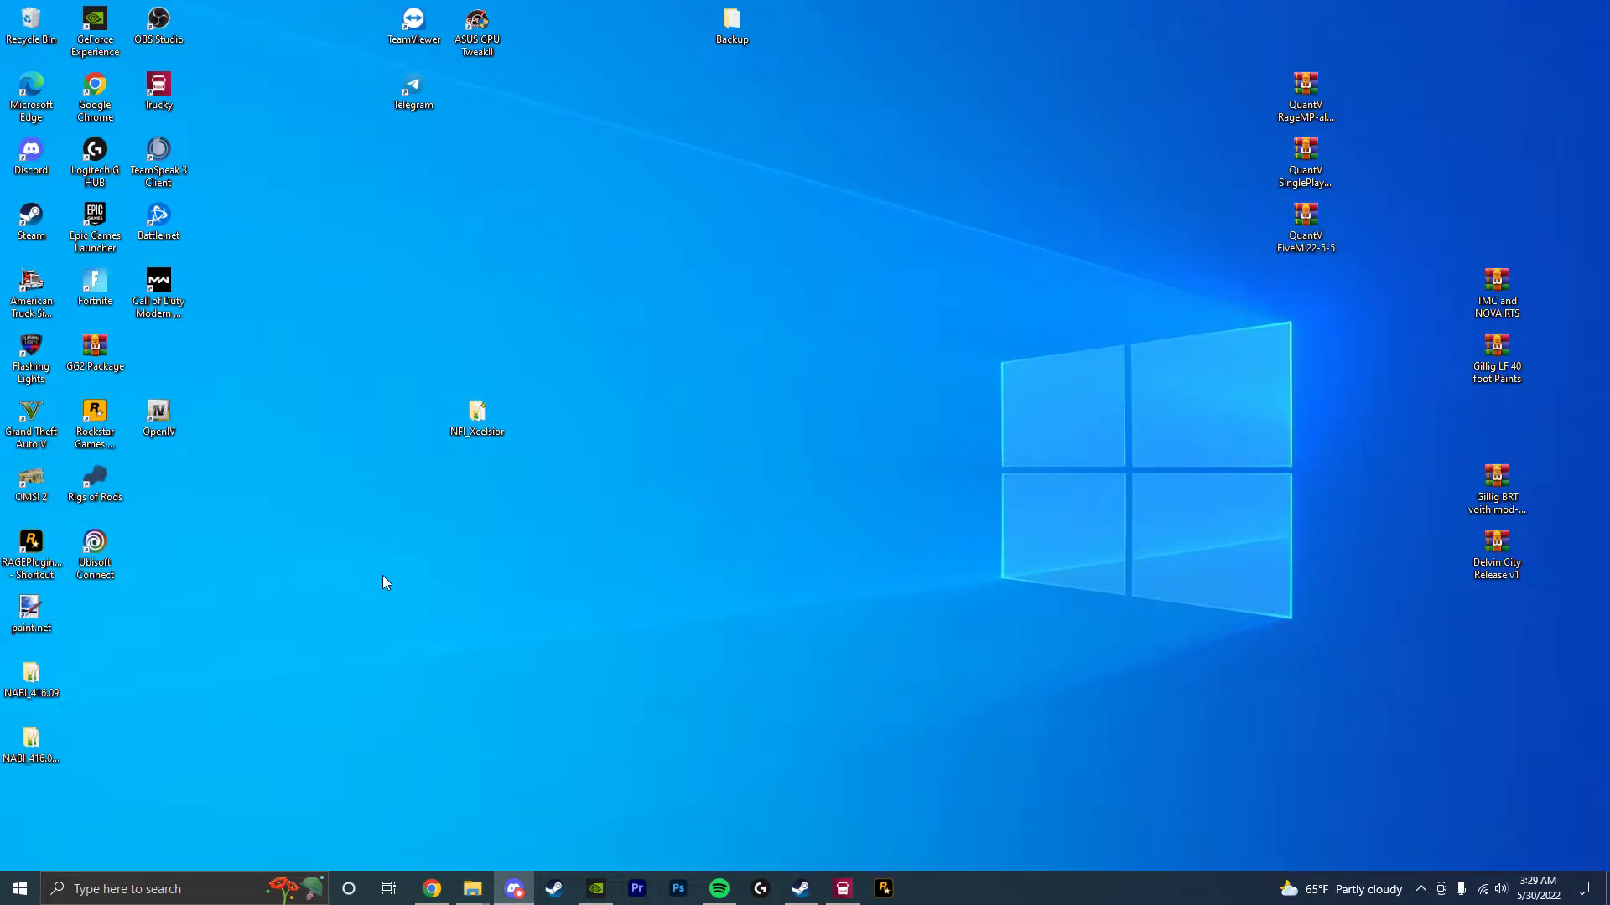
# - Bring back the Grand Theft Auto V folder, review the RAGEPluginHook file's options and check its desktop shortcut
pyautogui.moveTo(472, 887)
pyautogui.click(526, 851)
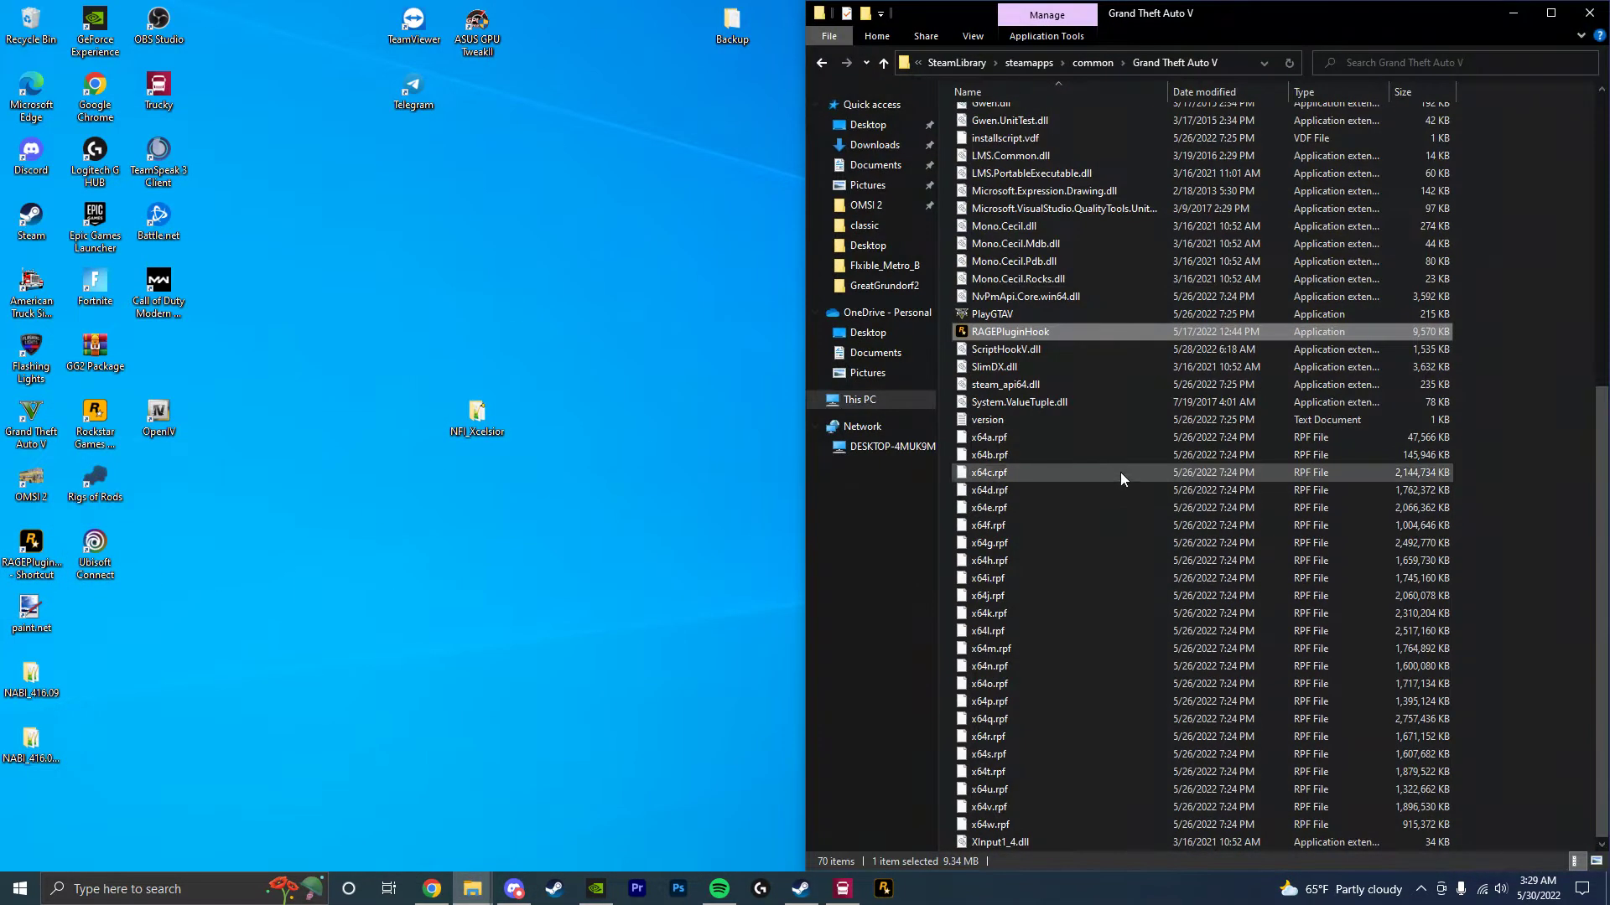
pyautogui.rightClick(1034, 338)
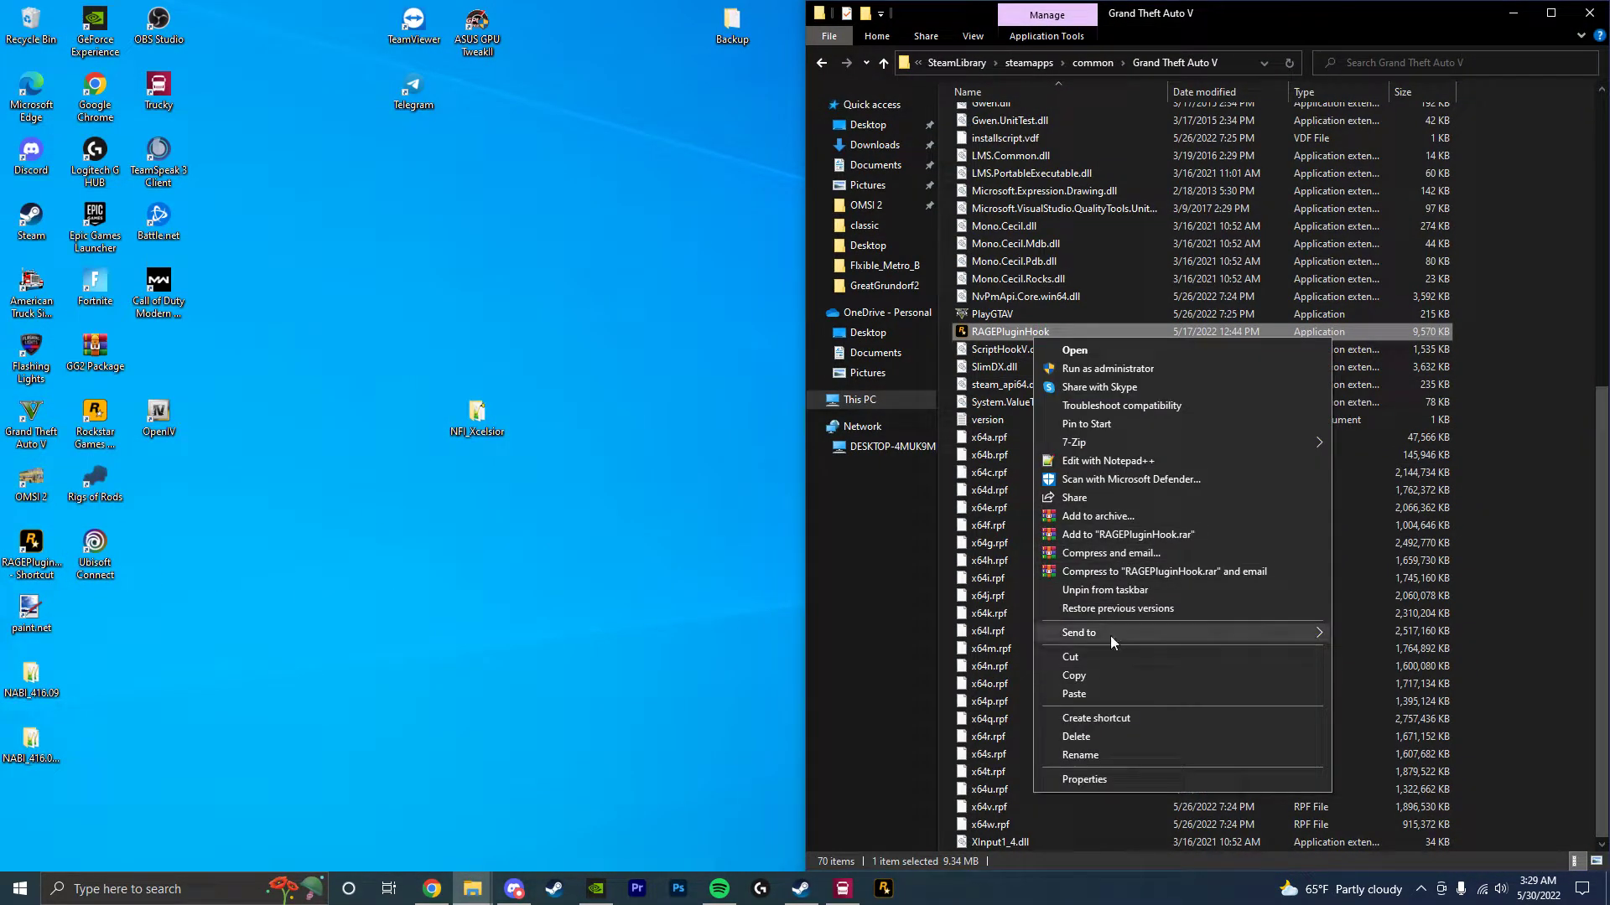
pyautogui.click(174, 550)
pyautogui.click(34, 547)
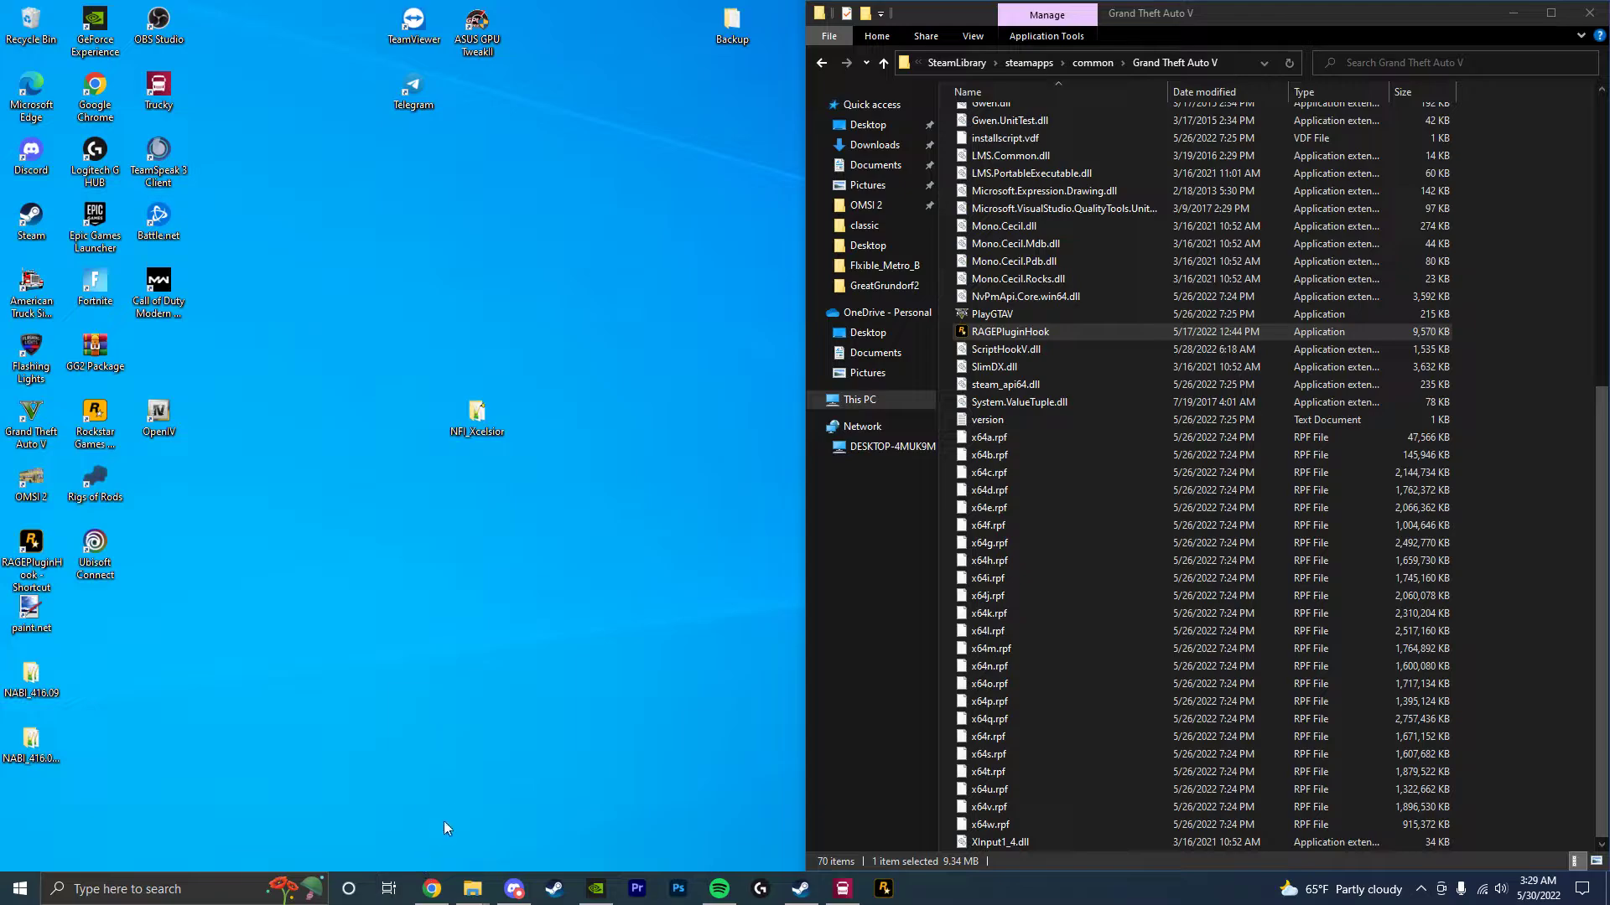
# - Bring back the Downloads folder window and refresh the Grand Theft Auto V folder
pyautogui.click(473, 888)
pyautogui.click(408, 815)
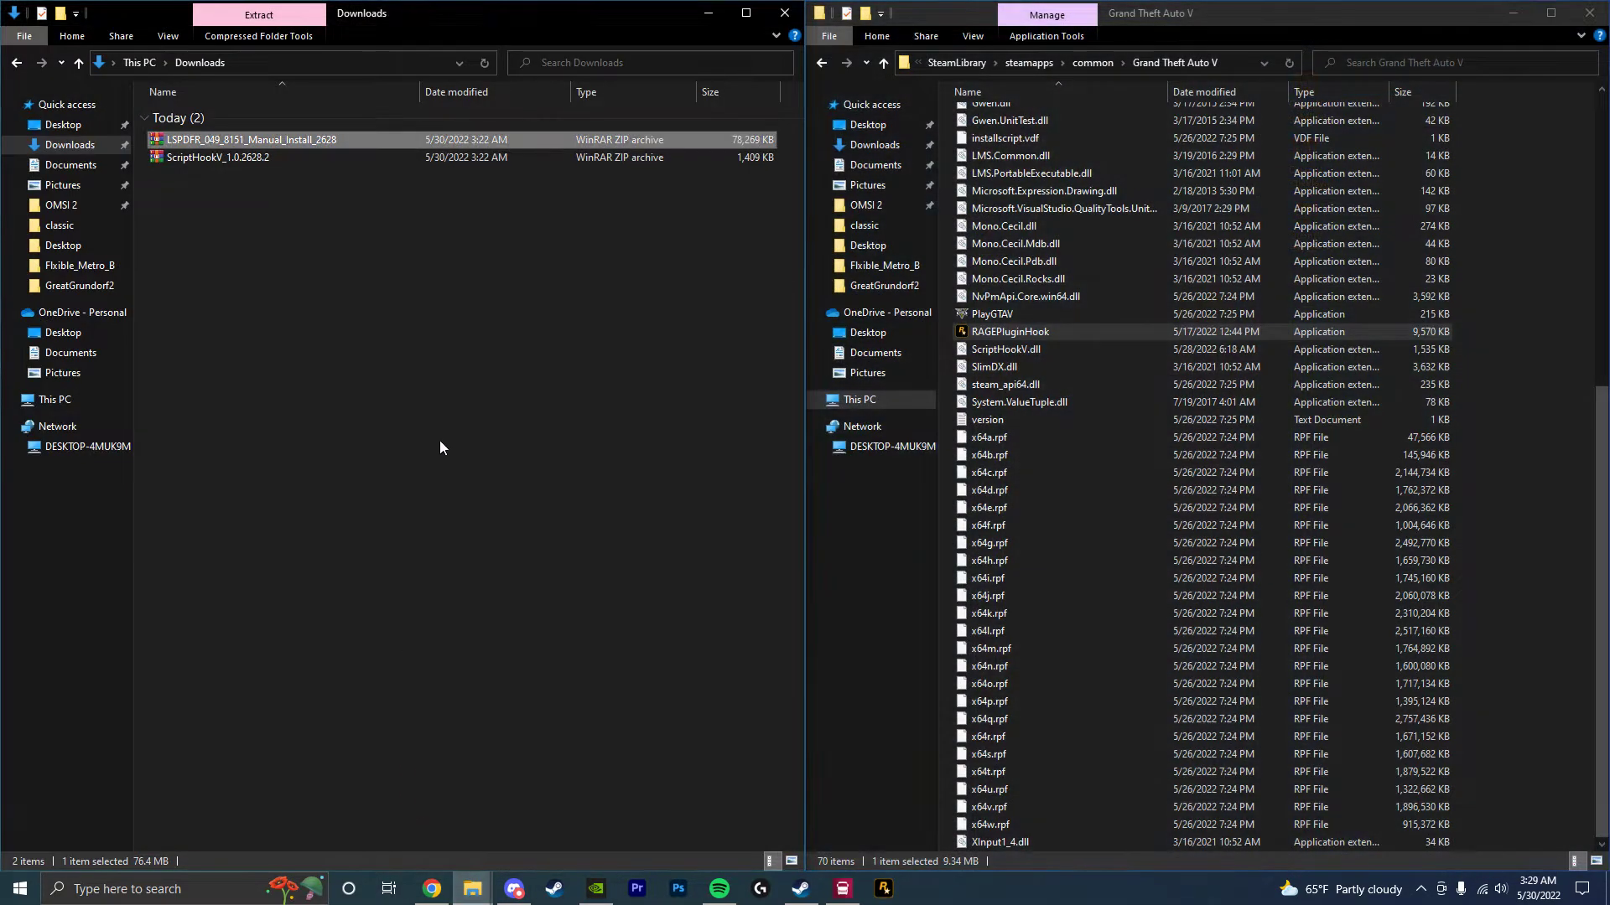
pyautogui.rightClick(1509, 349)
pyautogui.click(1502, 419)
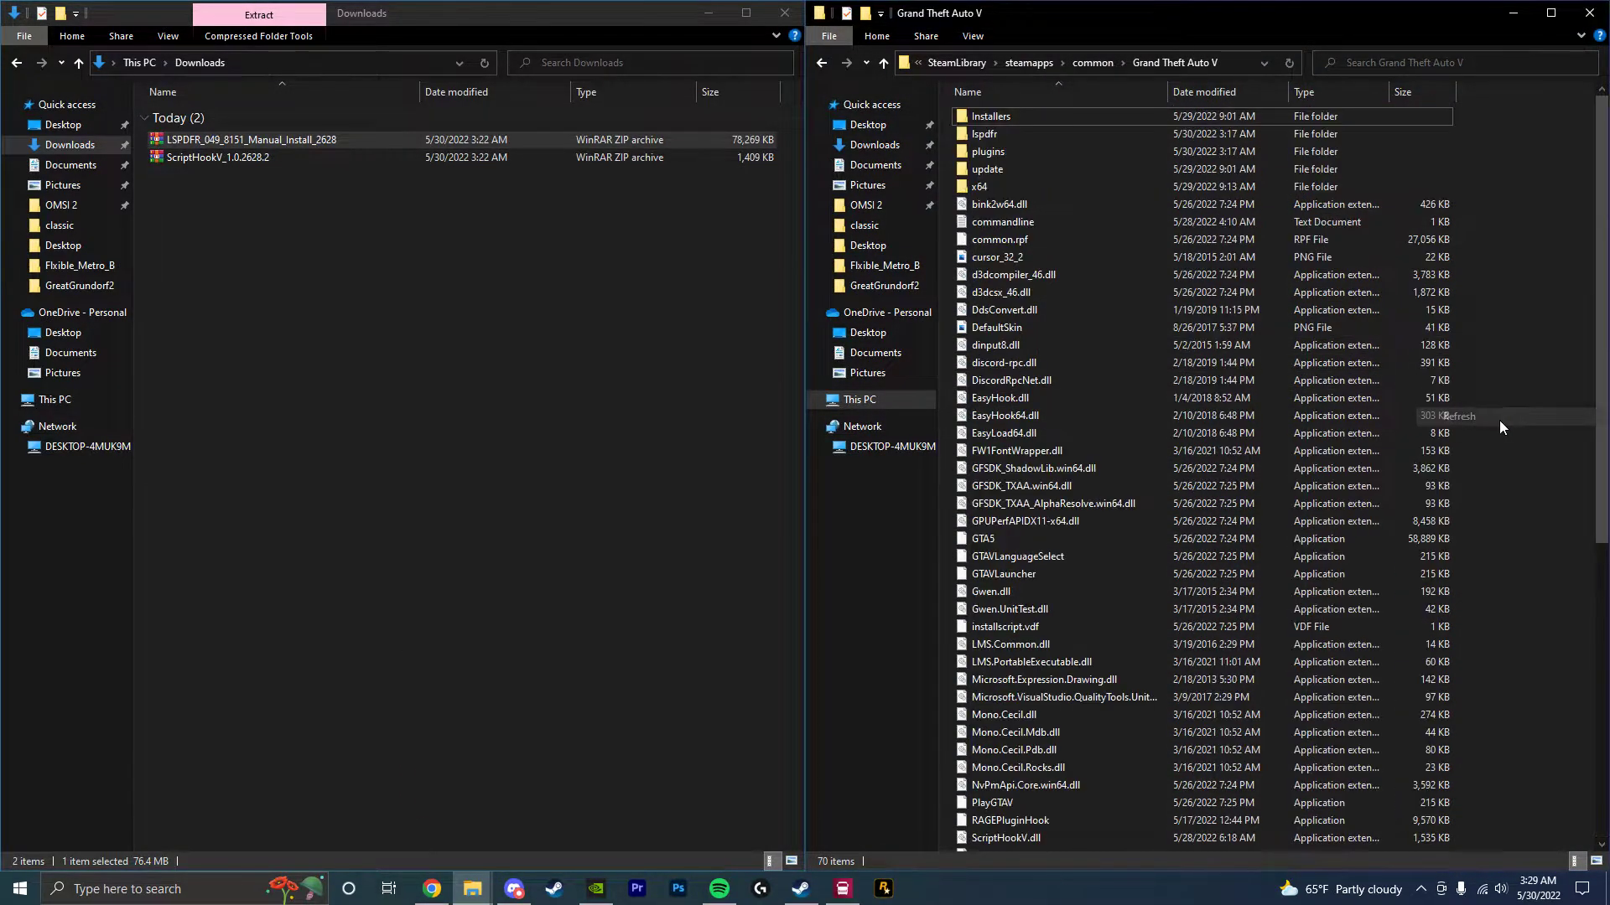
# - Open the bin folder of the ScriptHookV_1.0.2628.2 archive and select only dinput8.dll and ScriptHookV.dll, leaving out NativeTrainer.asi
pyautogui.doubleClick(213, 157)
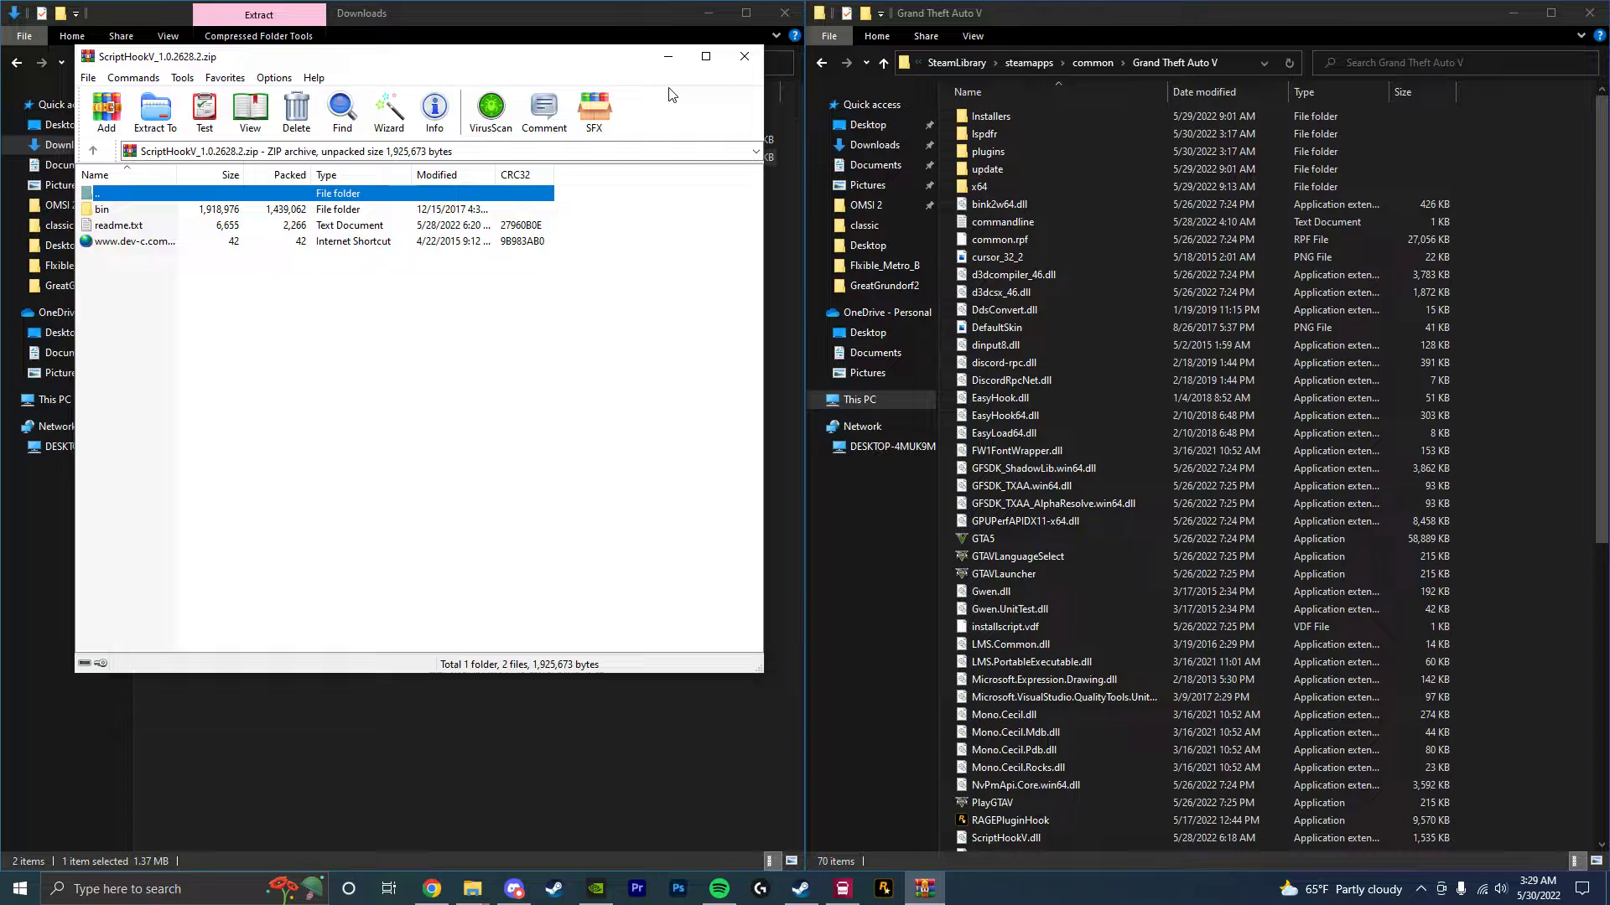
pyautogui.moveTo(388, 56); pyautogui.dragTo(394, 64)
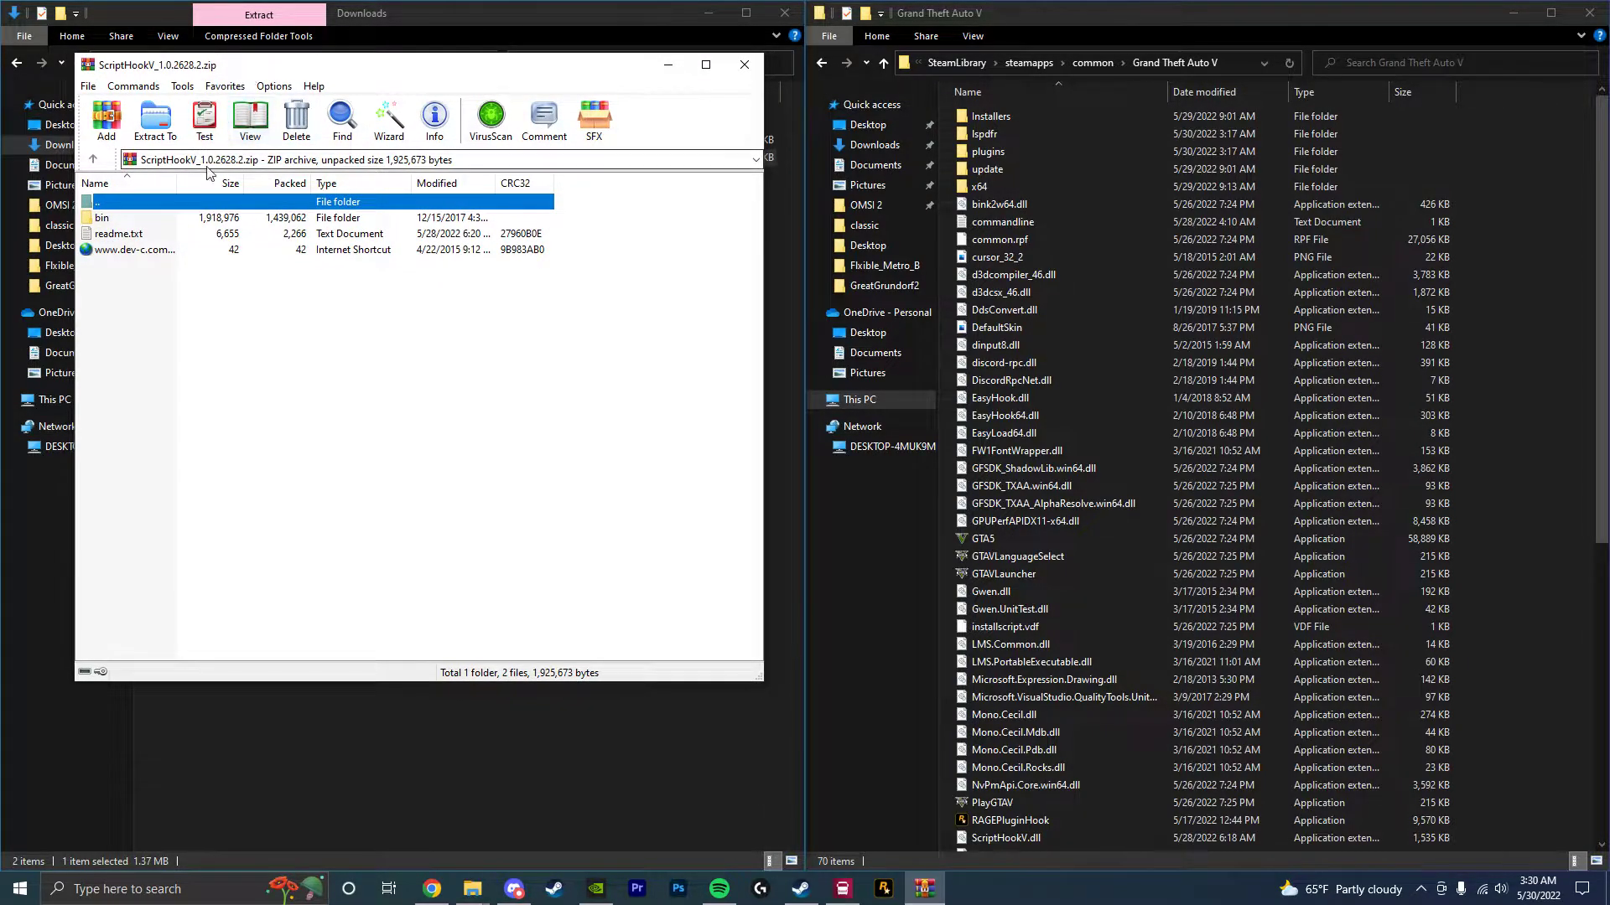
pyautogui.doubleClick(105, 221)
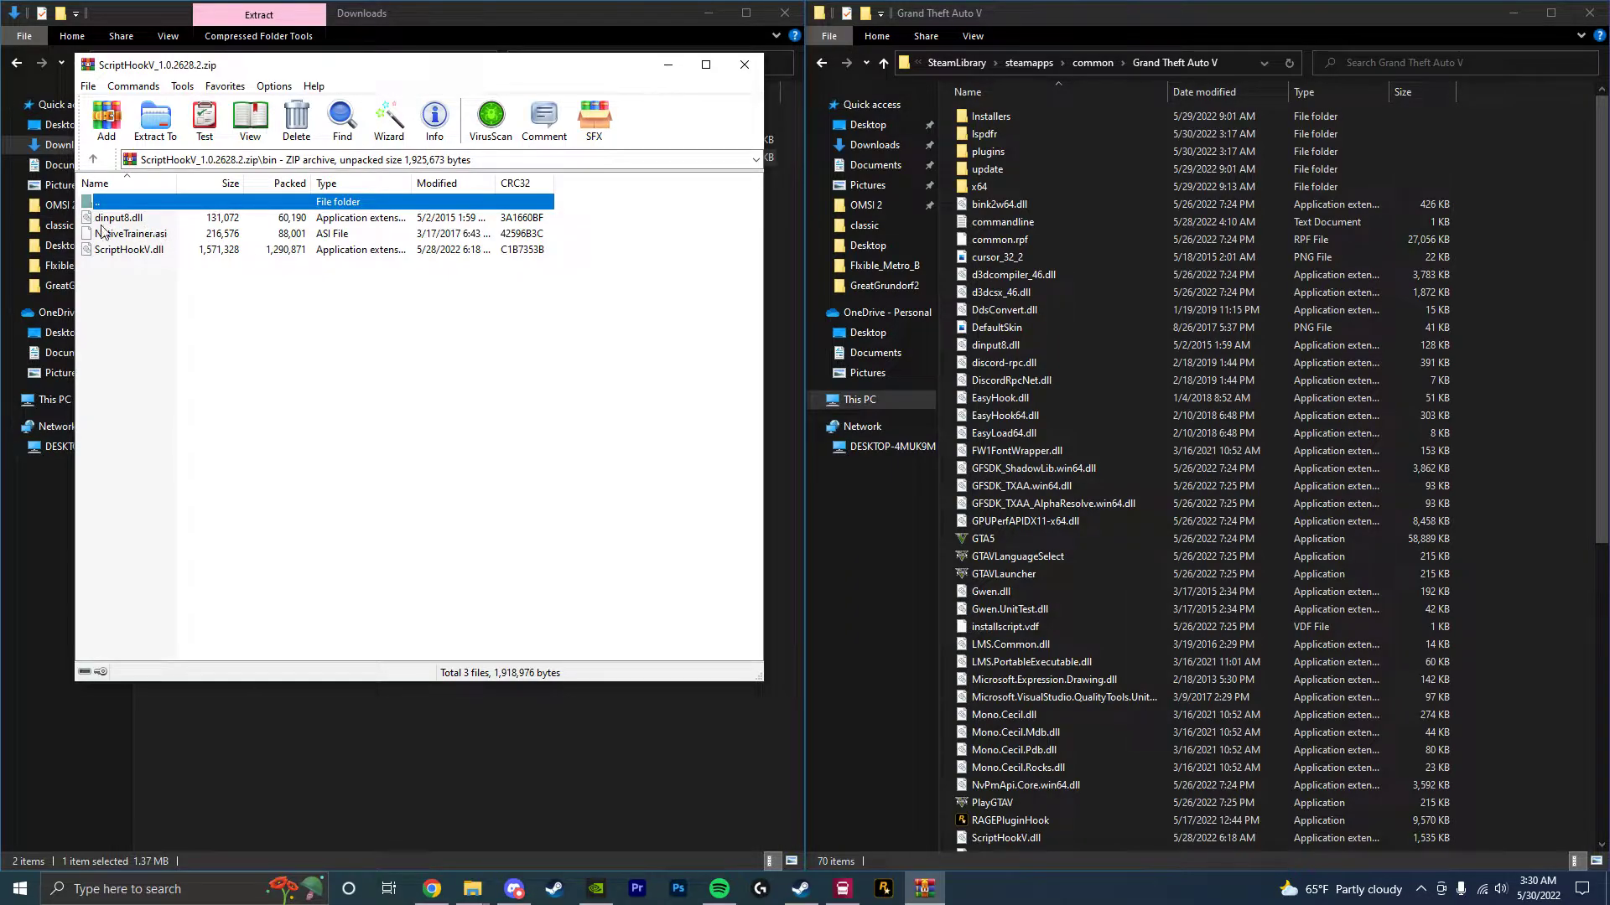
pyautogui.click(158, 227)
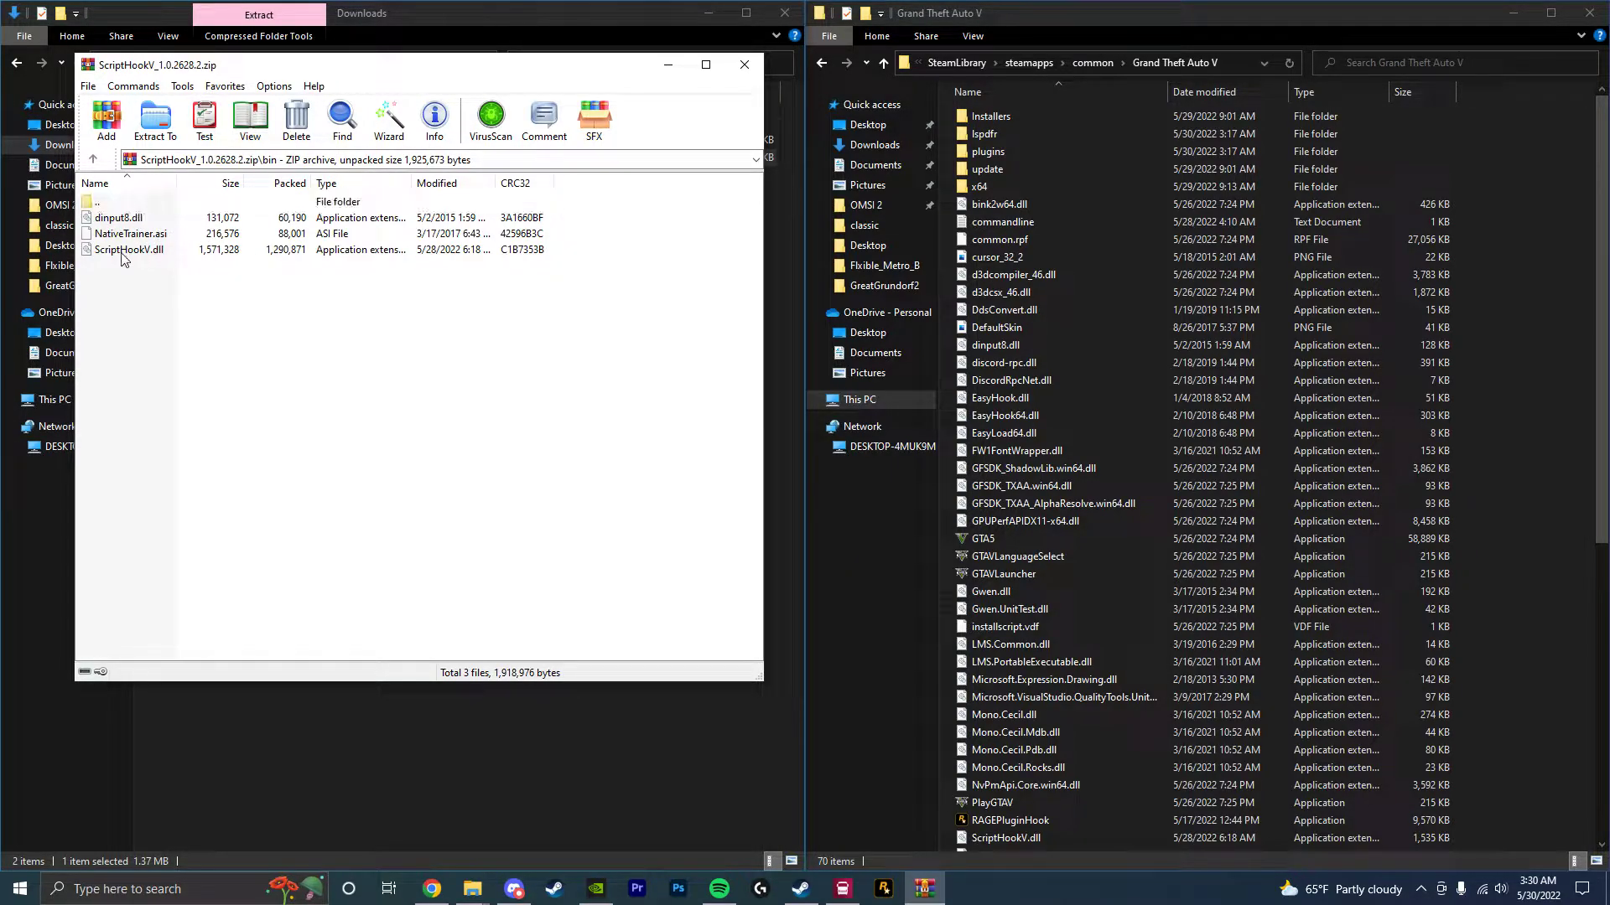
pyautogui.click(134, 251)
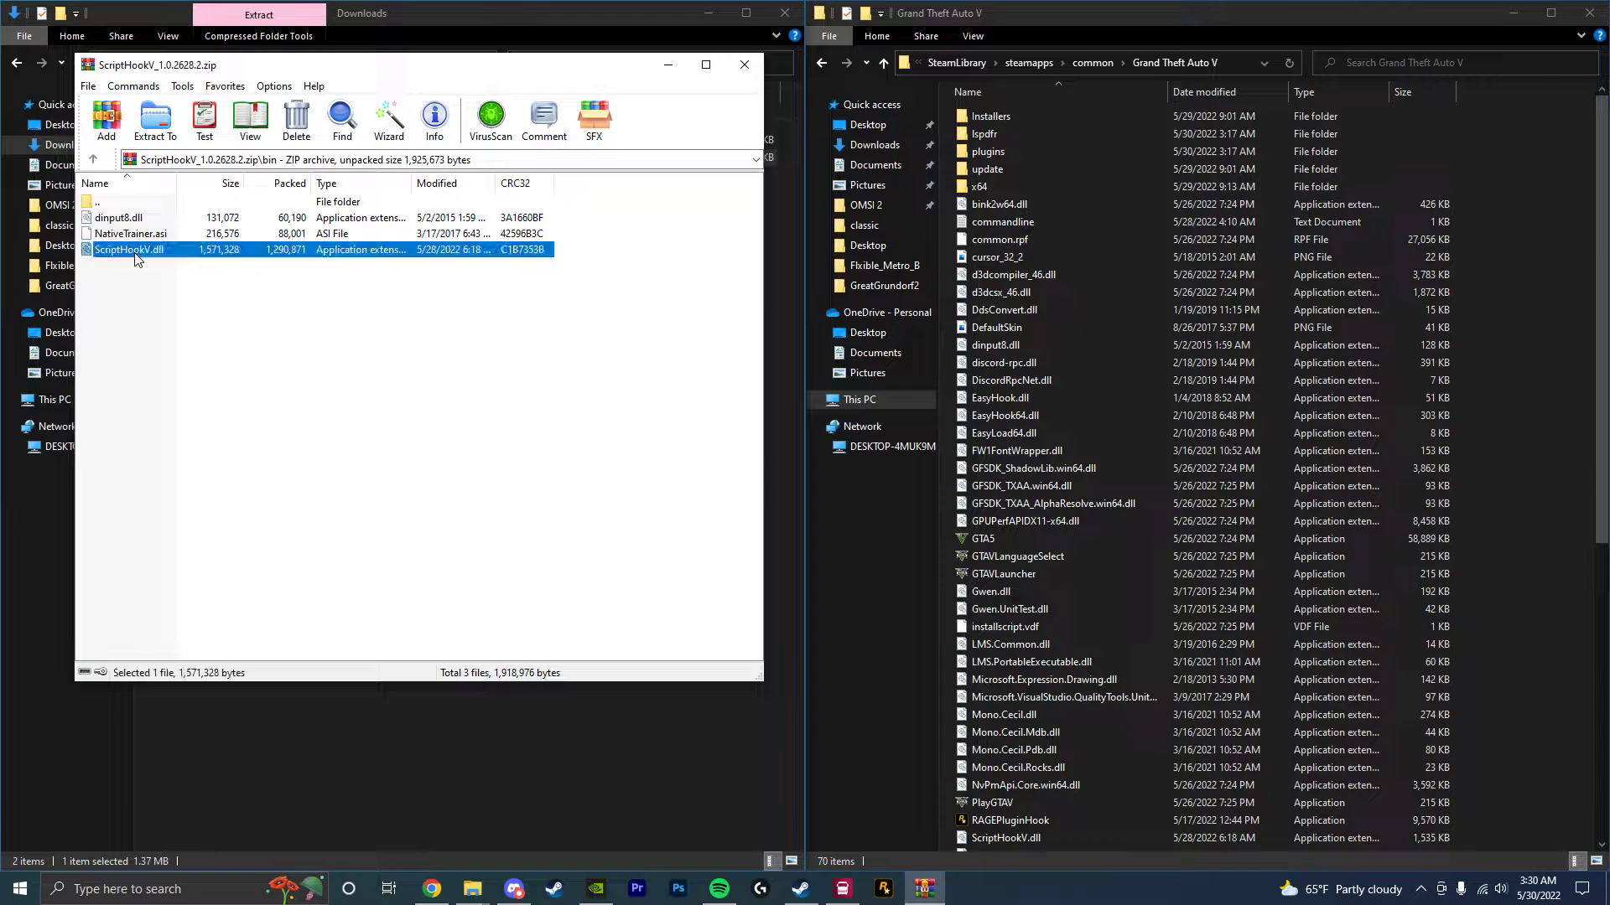
pyautogui.keyDown('ctrl'); pyautogui.click(103, 223); pyautogui.keyUp('ctrl')
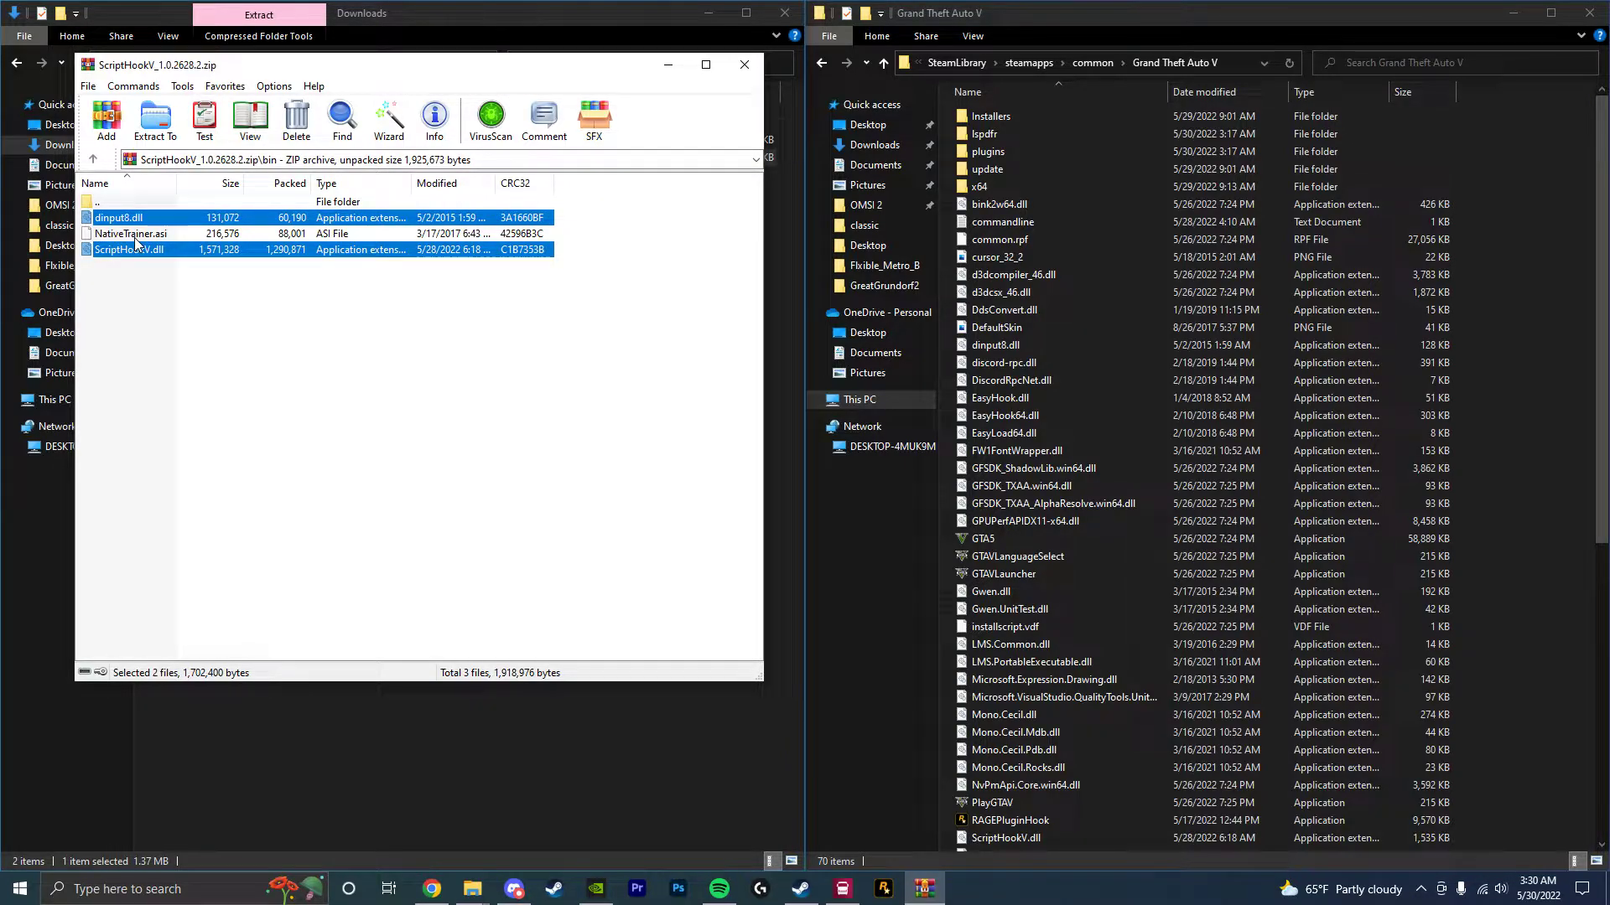
pyautogui.keyDown('ctrl'); pyautogui.click(134, 238); pyautogui.keyUp('ctrl')
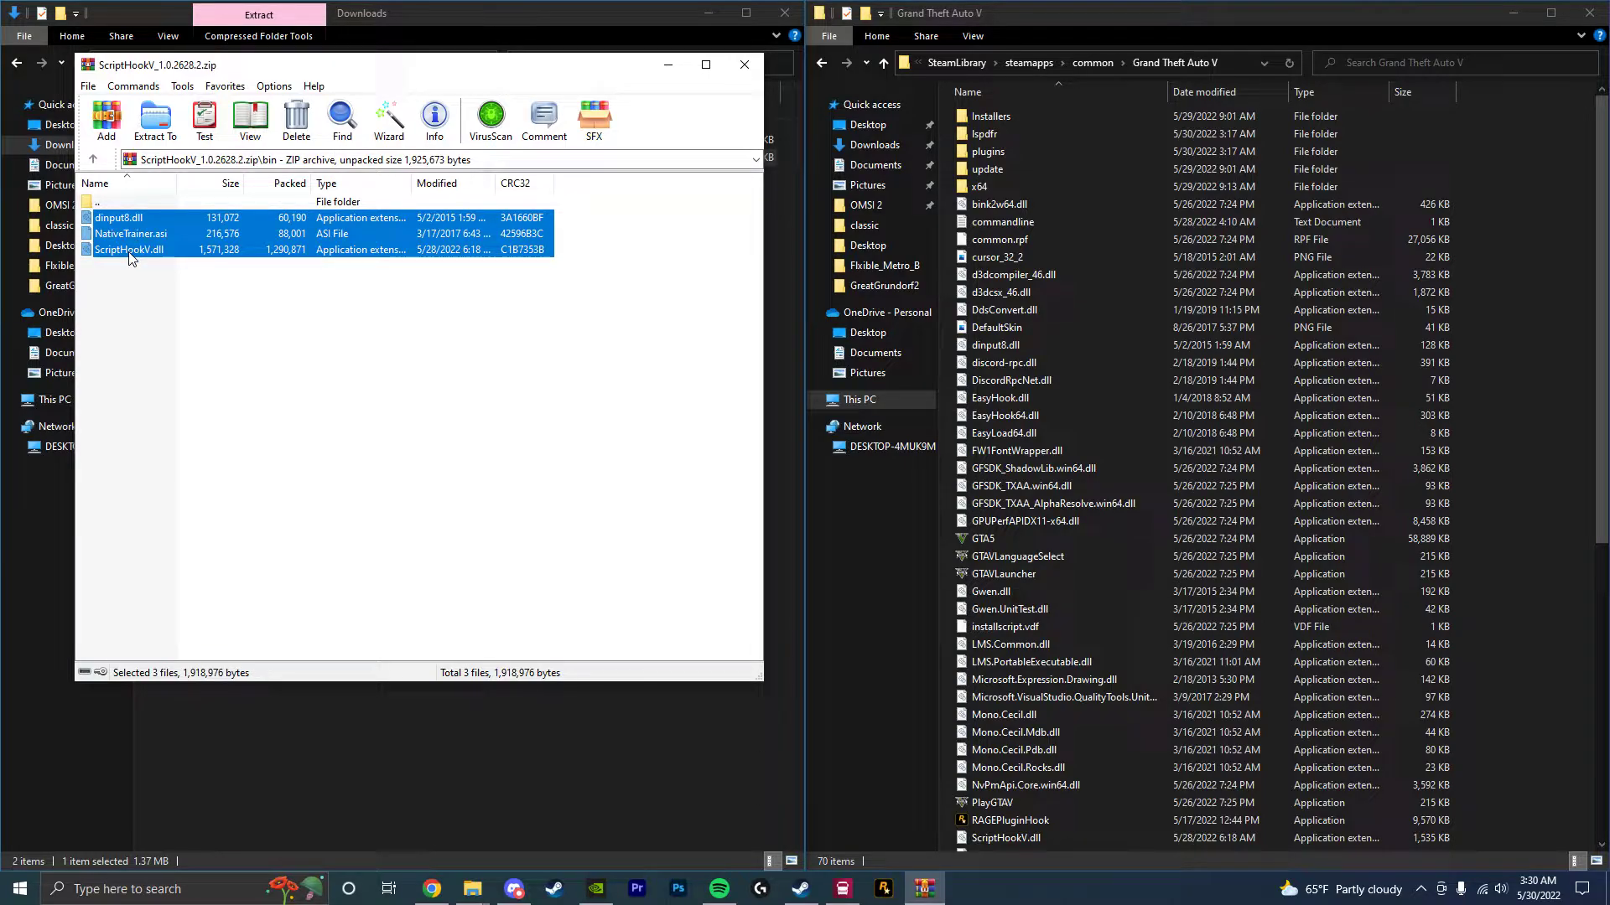
pyautogui.keyDown('ctrl'); pyautogui.click(130, 235); pyautogui.keyUp('ctrl')
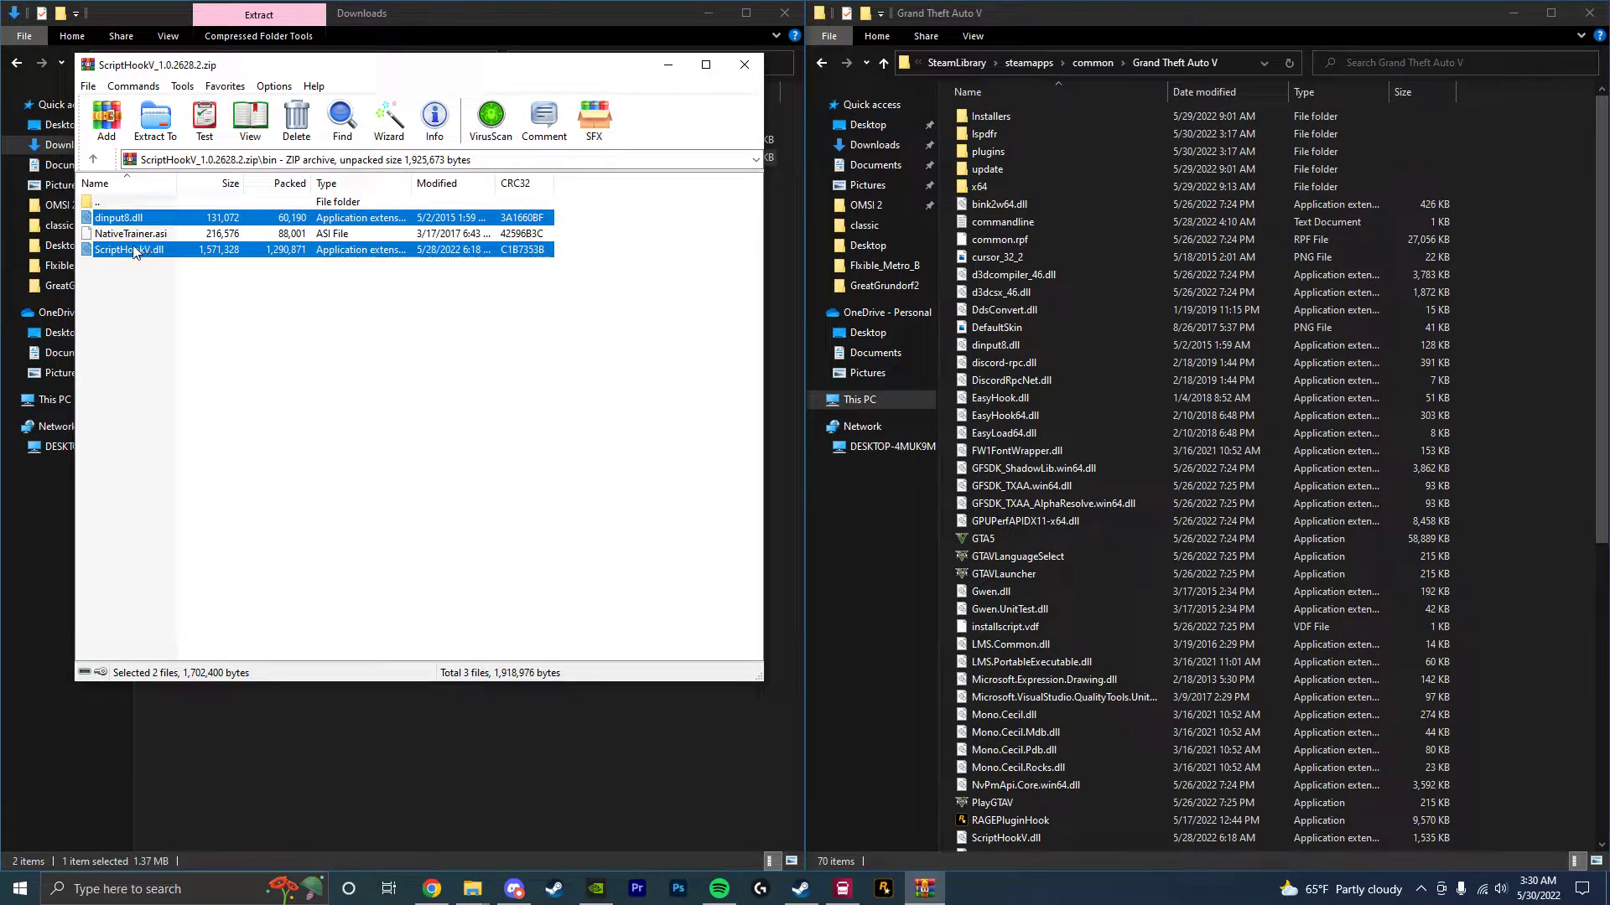
# - Copy dinput8.dll and ScriptHookV.dll into the Grand Theft Auto V folder, replacing the existing files, and close the archive
pyautogui.moveTo(132, 254); pyautogui.dragTo(1511, 389)
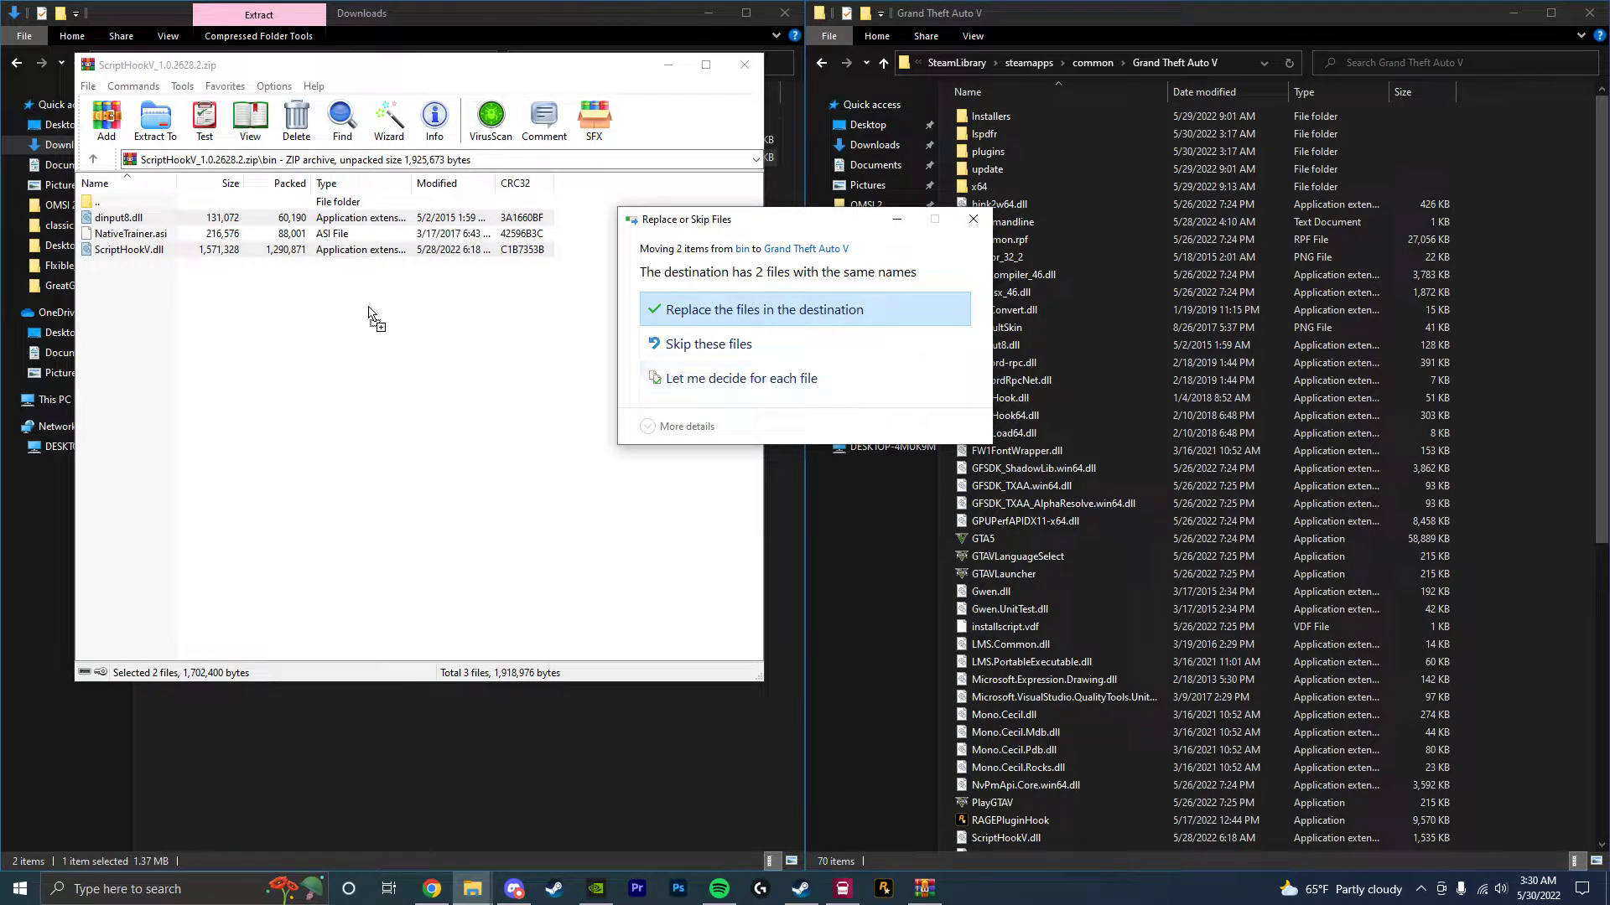
pyautogui.click(681, 309)
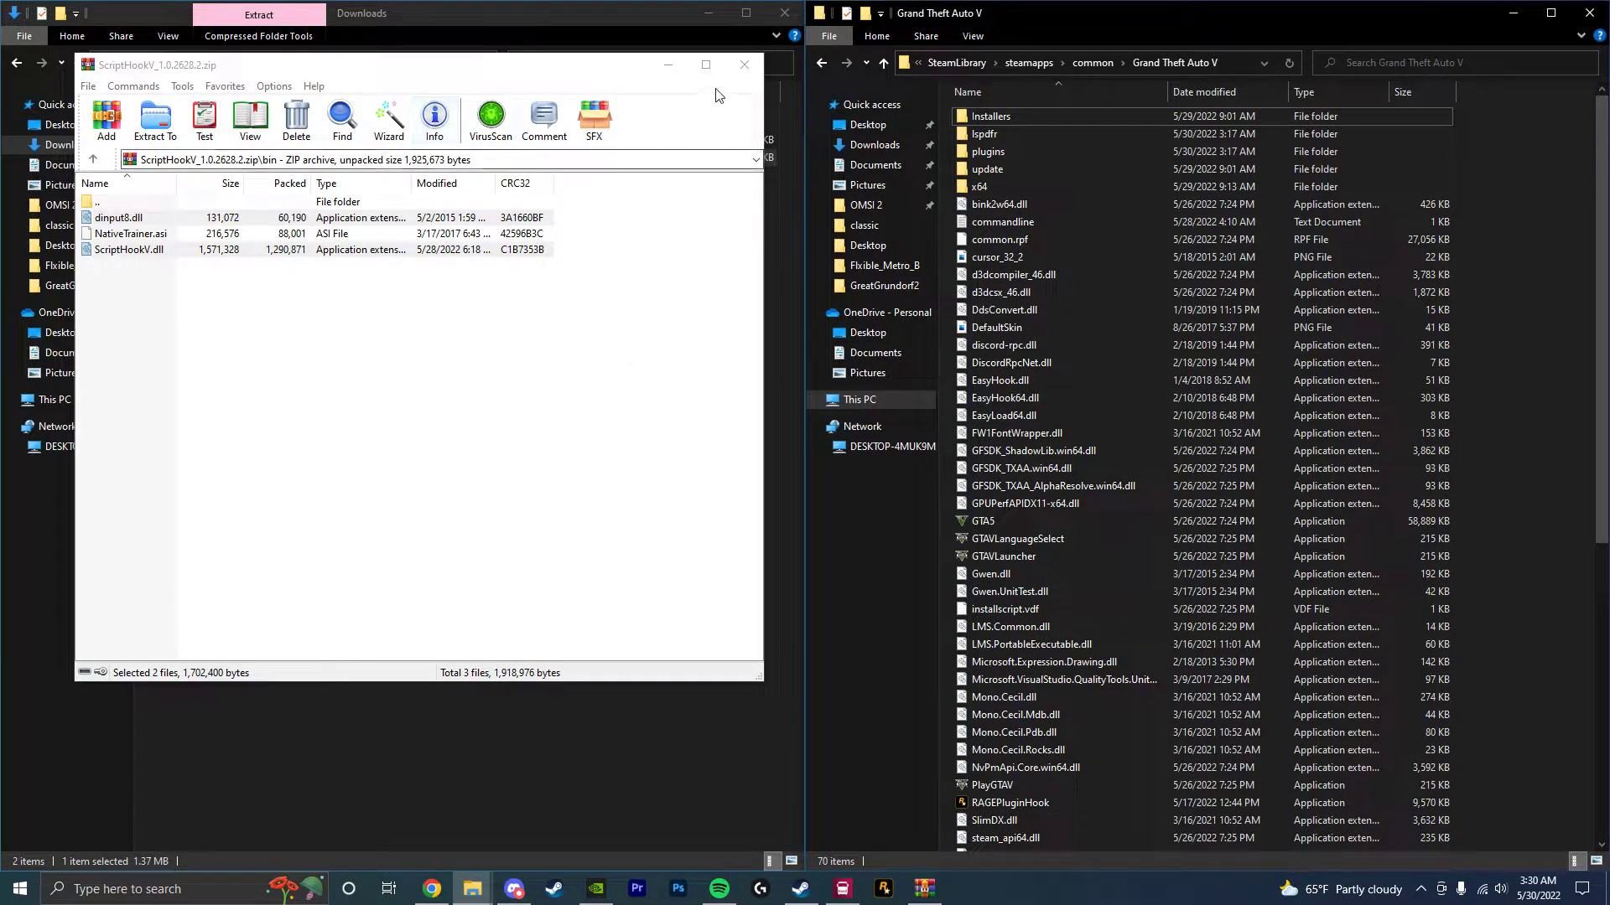
pyautogui.click(744, 64)
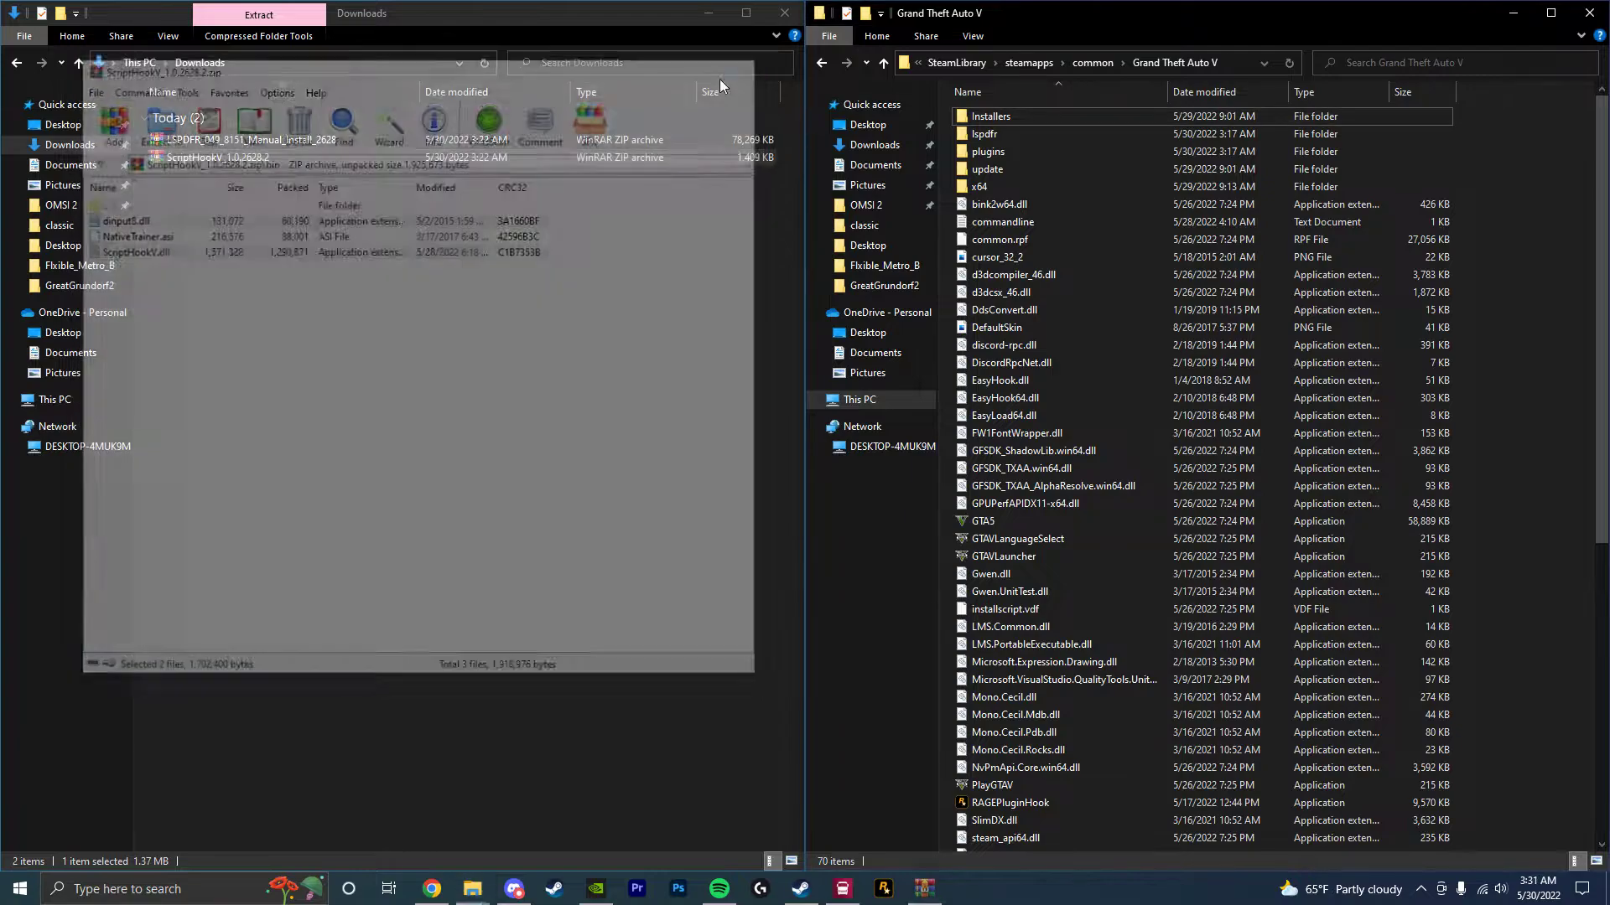
# - Delete the LSPDFR and ScriptHookV archives from the Downloads folder and close that folder window
pyautogui.keyDown('ctrl'); pyautogui.click(269, 143); pyautogui.keyUp('ctrl')
pyautogui.rightClick(268, 146)
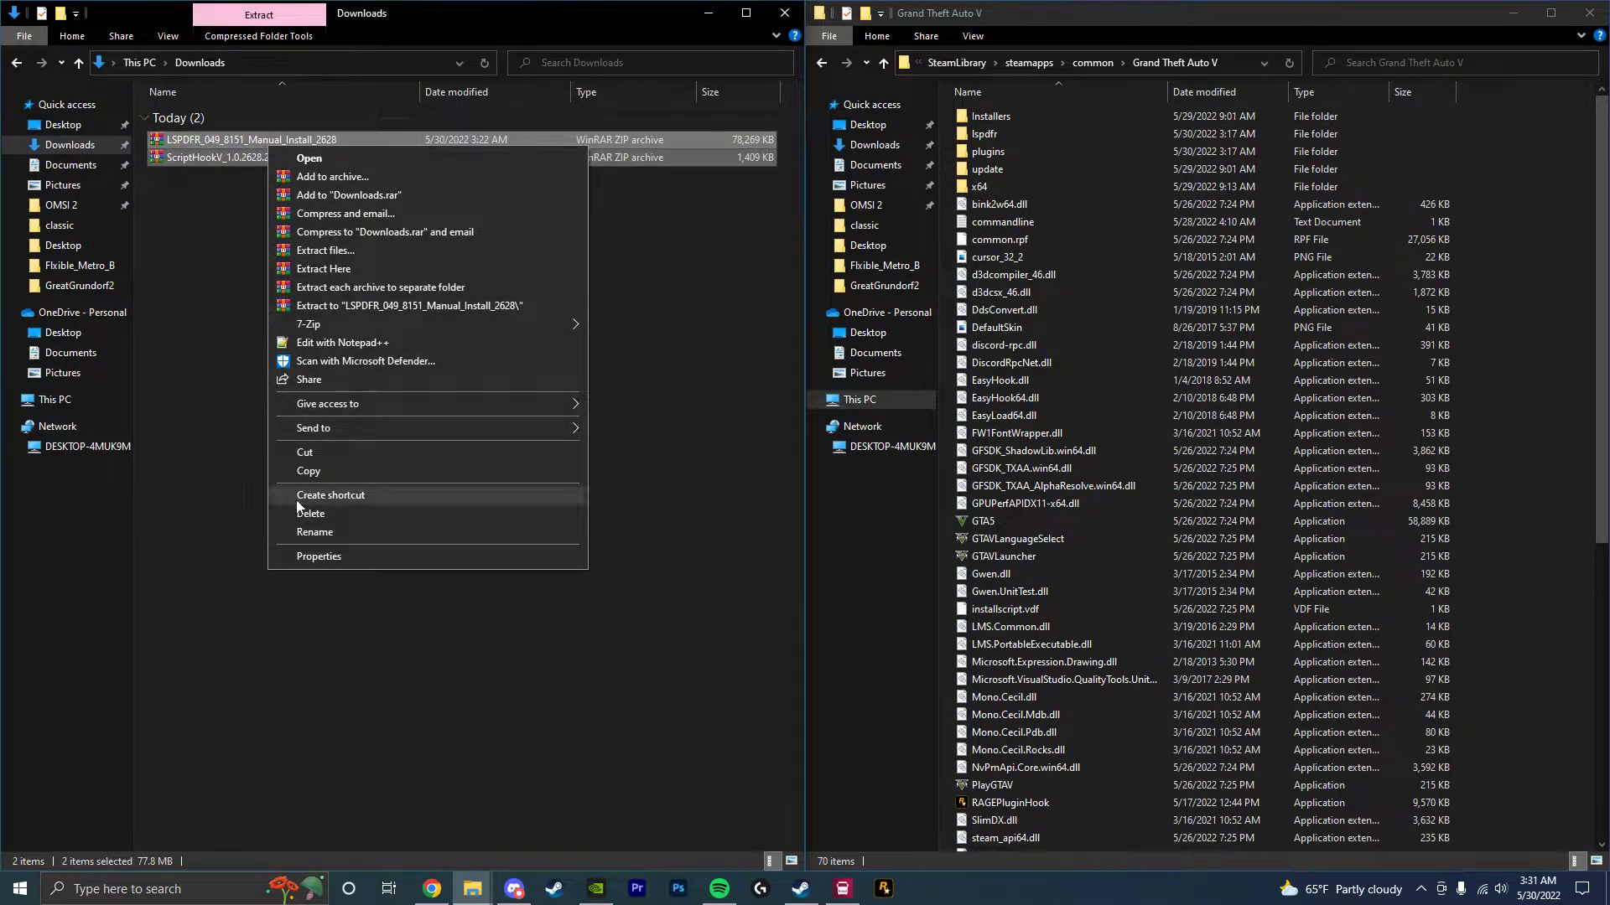
pyautogui.click(335, 513)
pyautogui.click(778, 23)
# - Maximize the Grand Theft Auto V folder window, launch RAGEPluginHook from it and accept the disclaimer
pyautogui.moveTo(1069, 27); pyautogui.dragTo(679, 0)
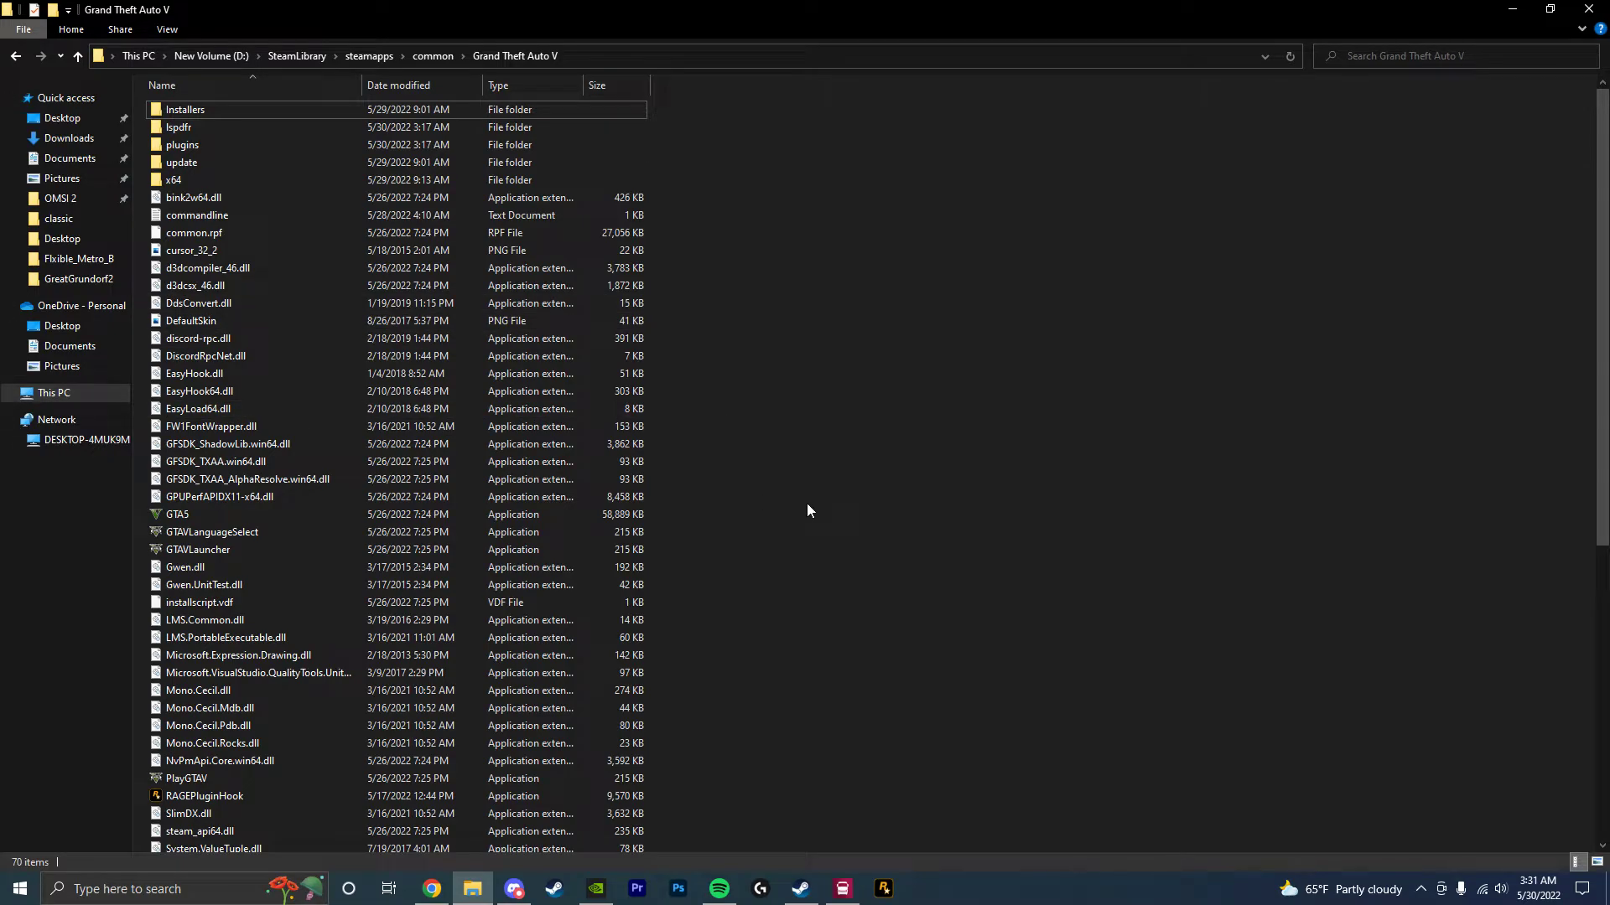
pyautogui.scroll(-6, 807, 482)
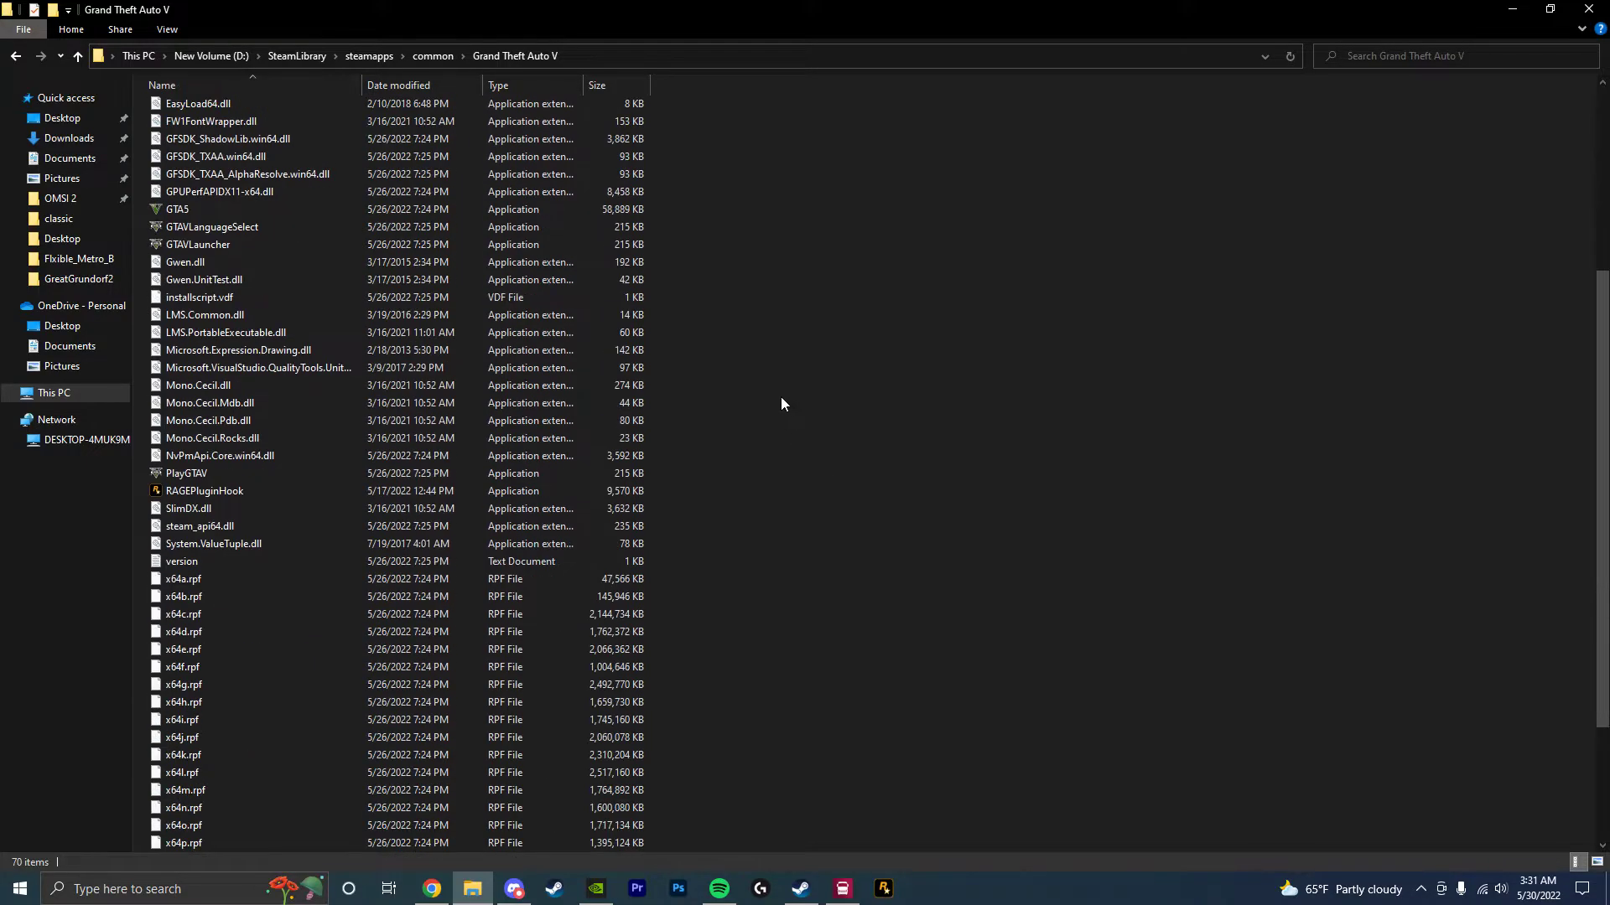
pyautogui.doubleClick(199, 491)
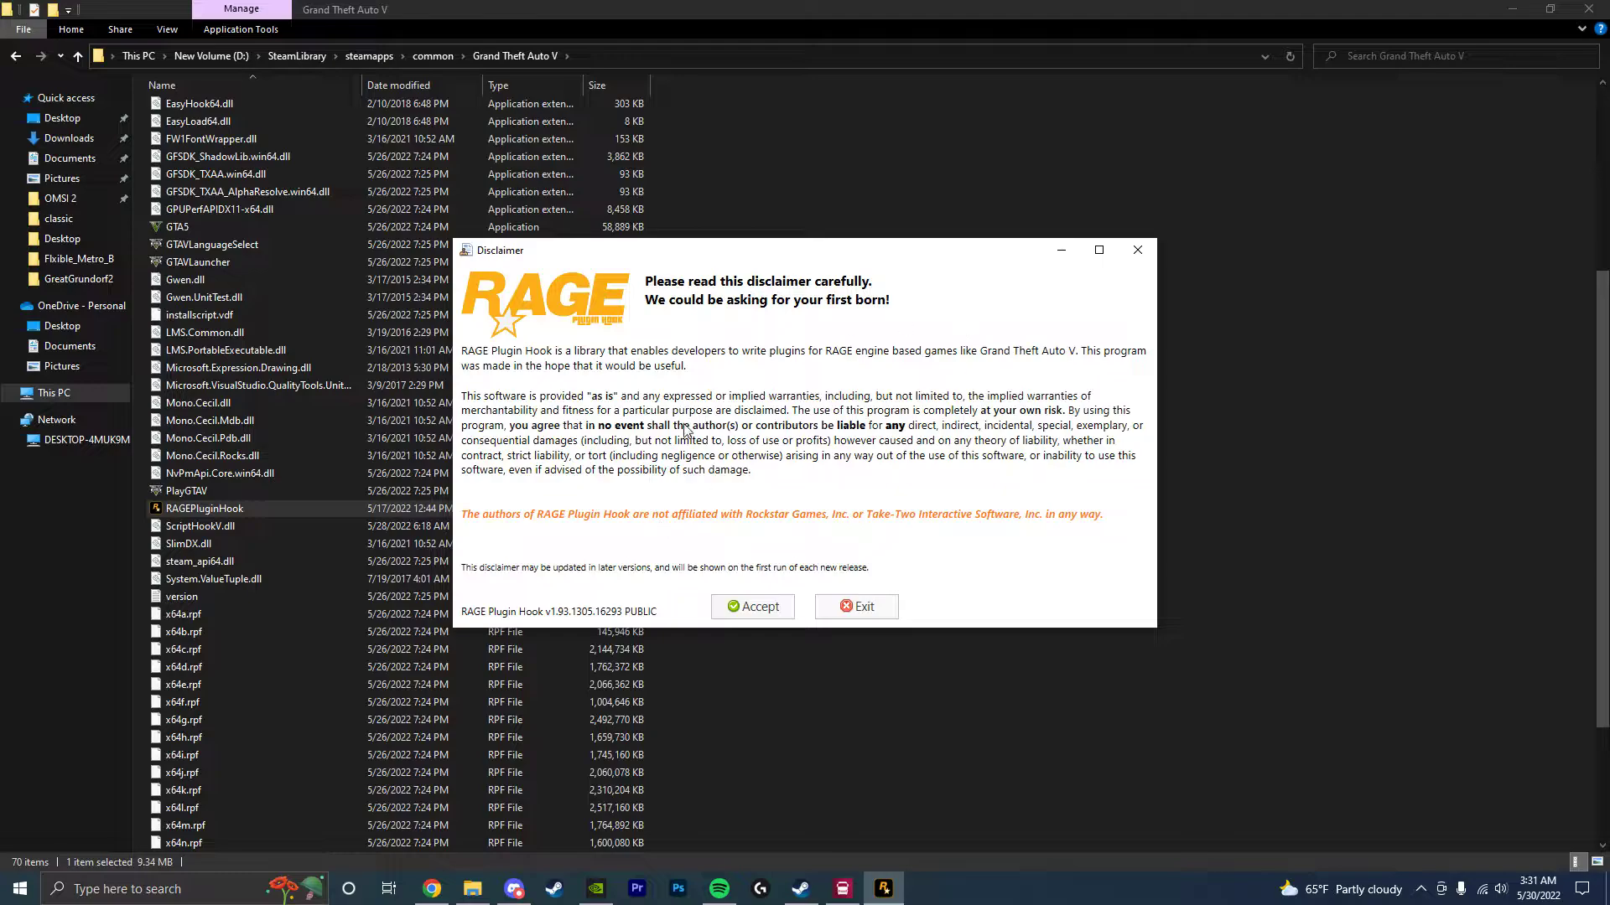
pyautogui.click(757, 607)
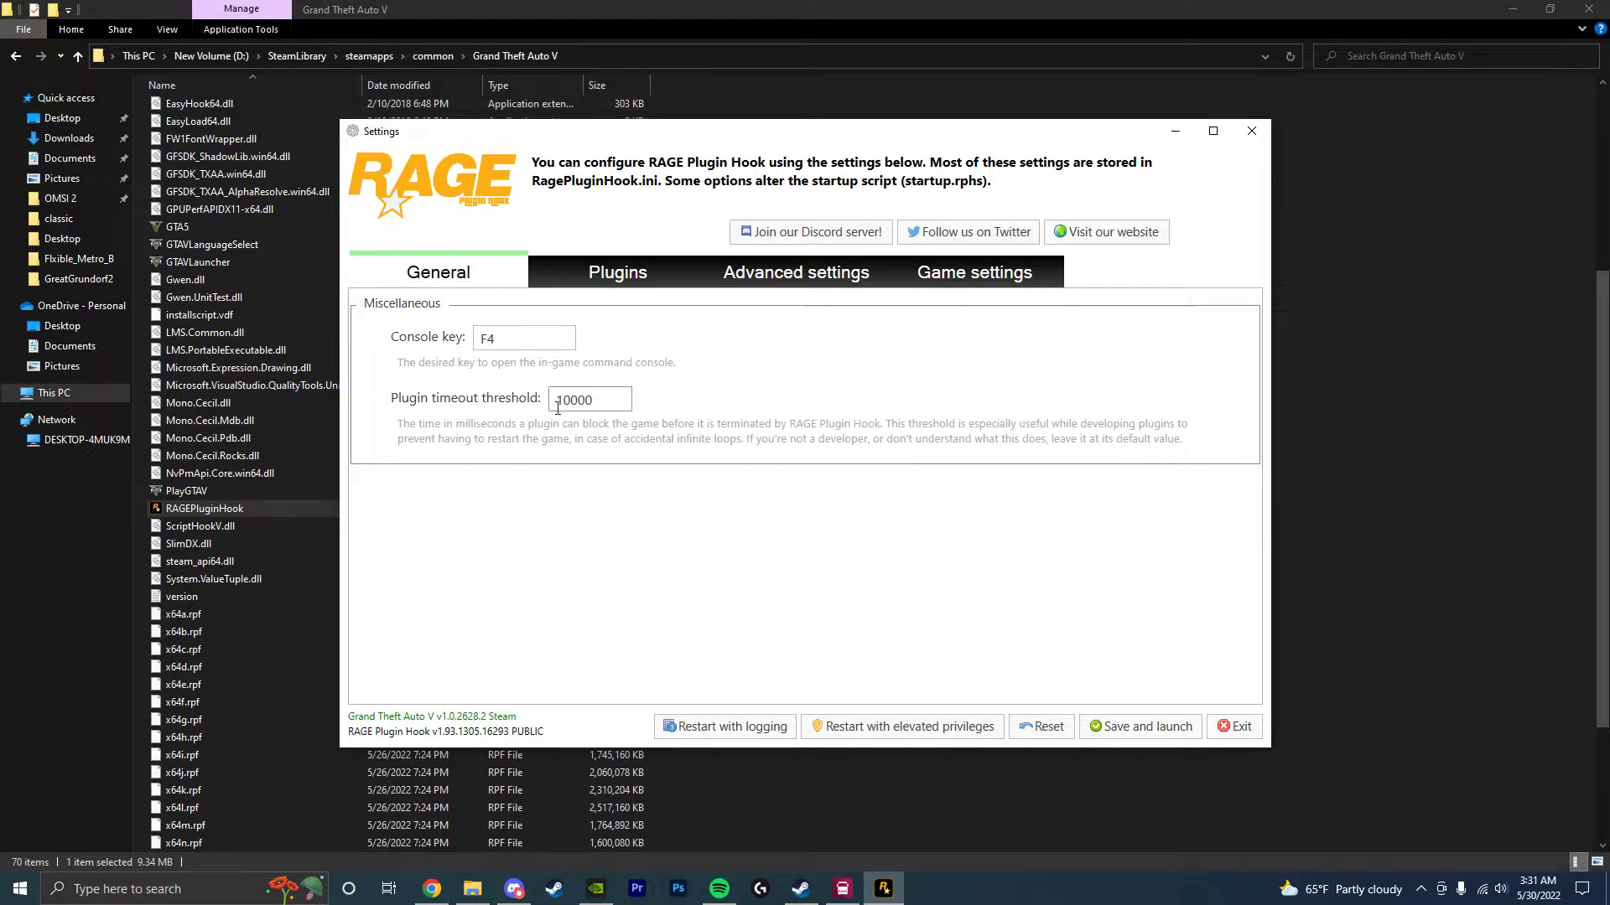
# - Set RAGE Plugin Hook's plugin timeout threshold to 60000
pyautogui.moveTo(563, 405); pyautogui.dragTo(555, 404)
pyautogui.write('6')
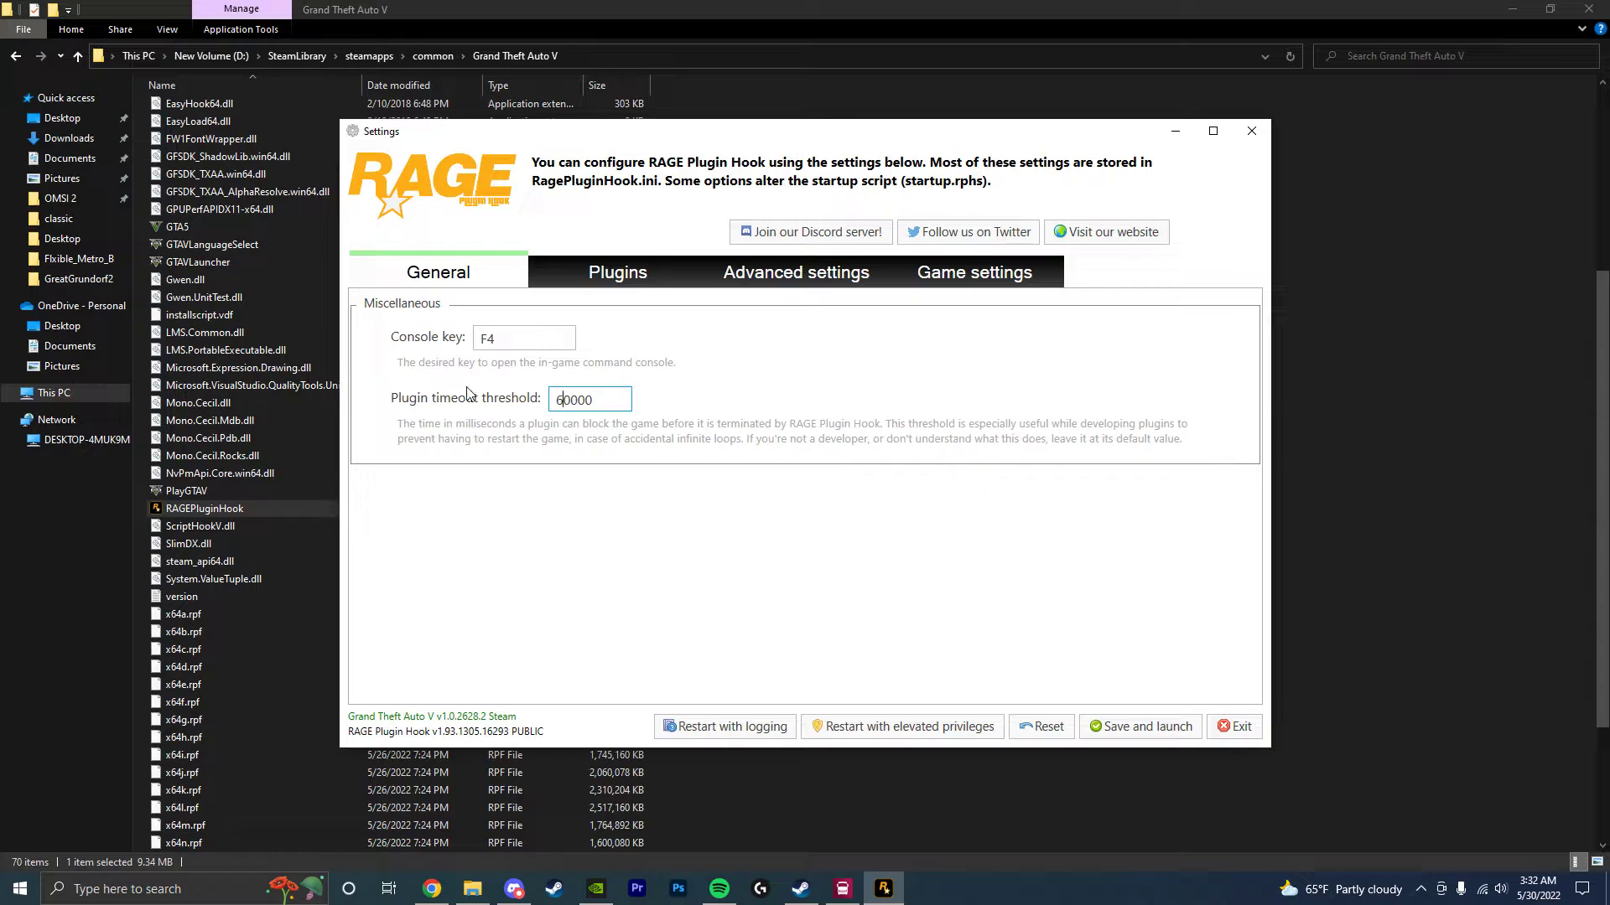
# - Review the plugin startup options and the game settings for reverting and backing up the game version
pyautogui.click(615, 284)
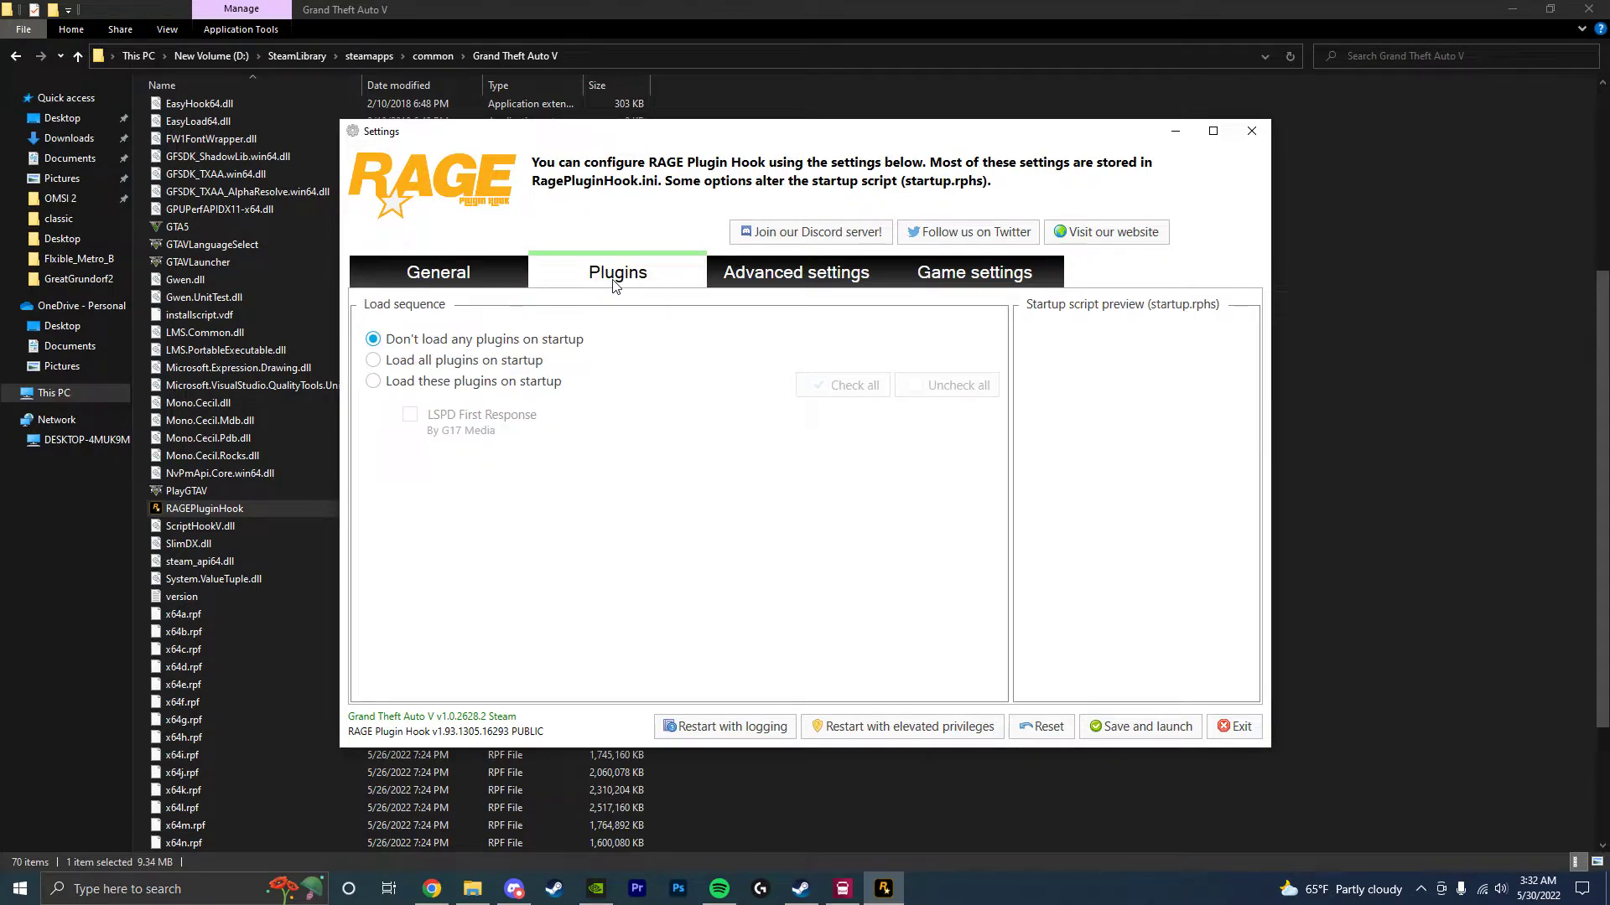
pyautogui.click(946, 278)
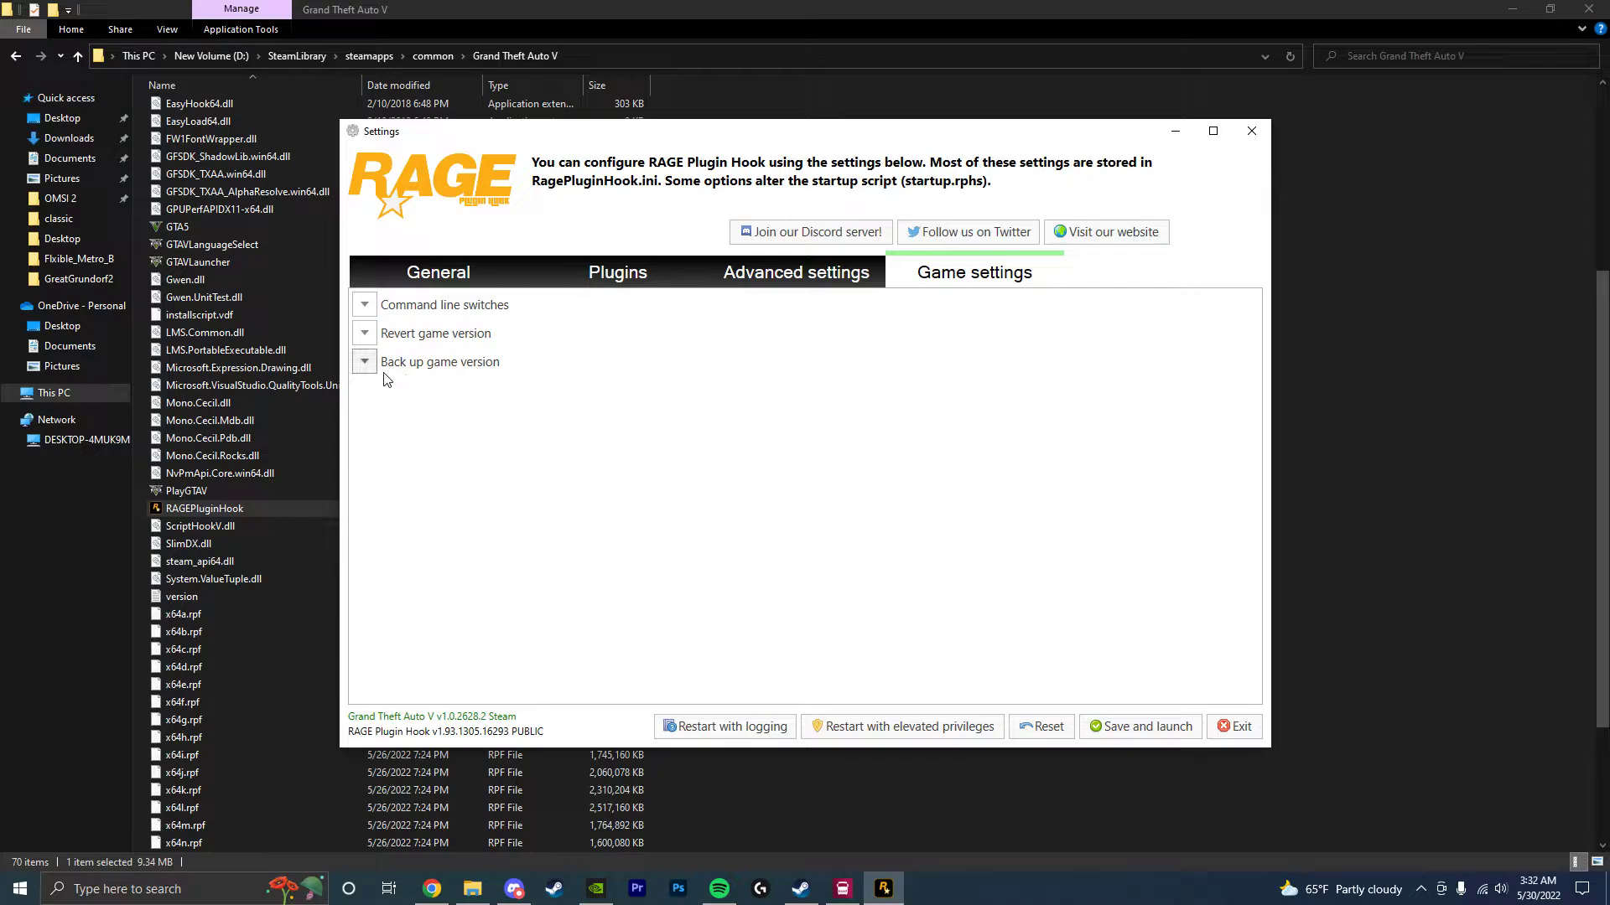
pyautogui.click(369, 367)
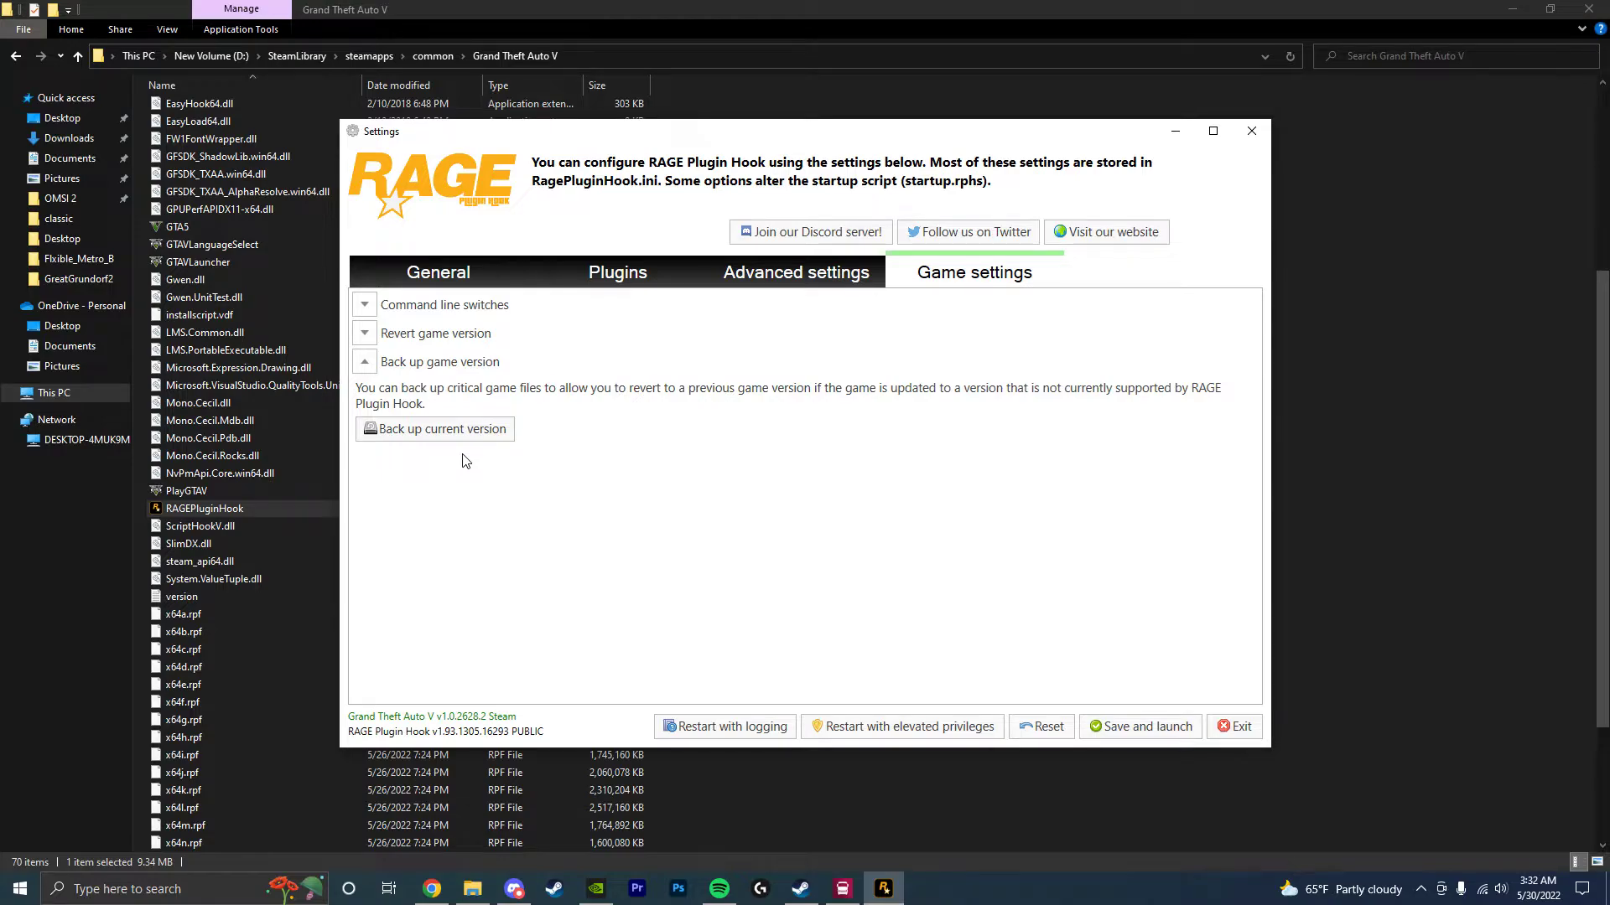
pyautogui.click(364, 333)
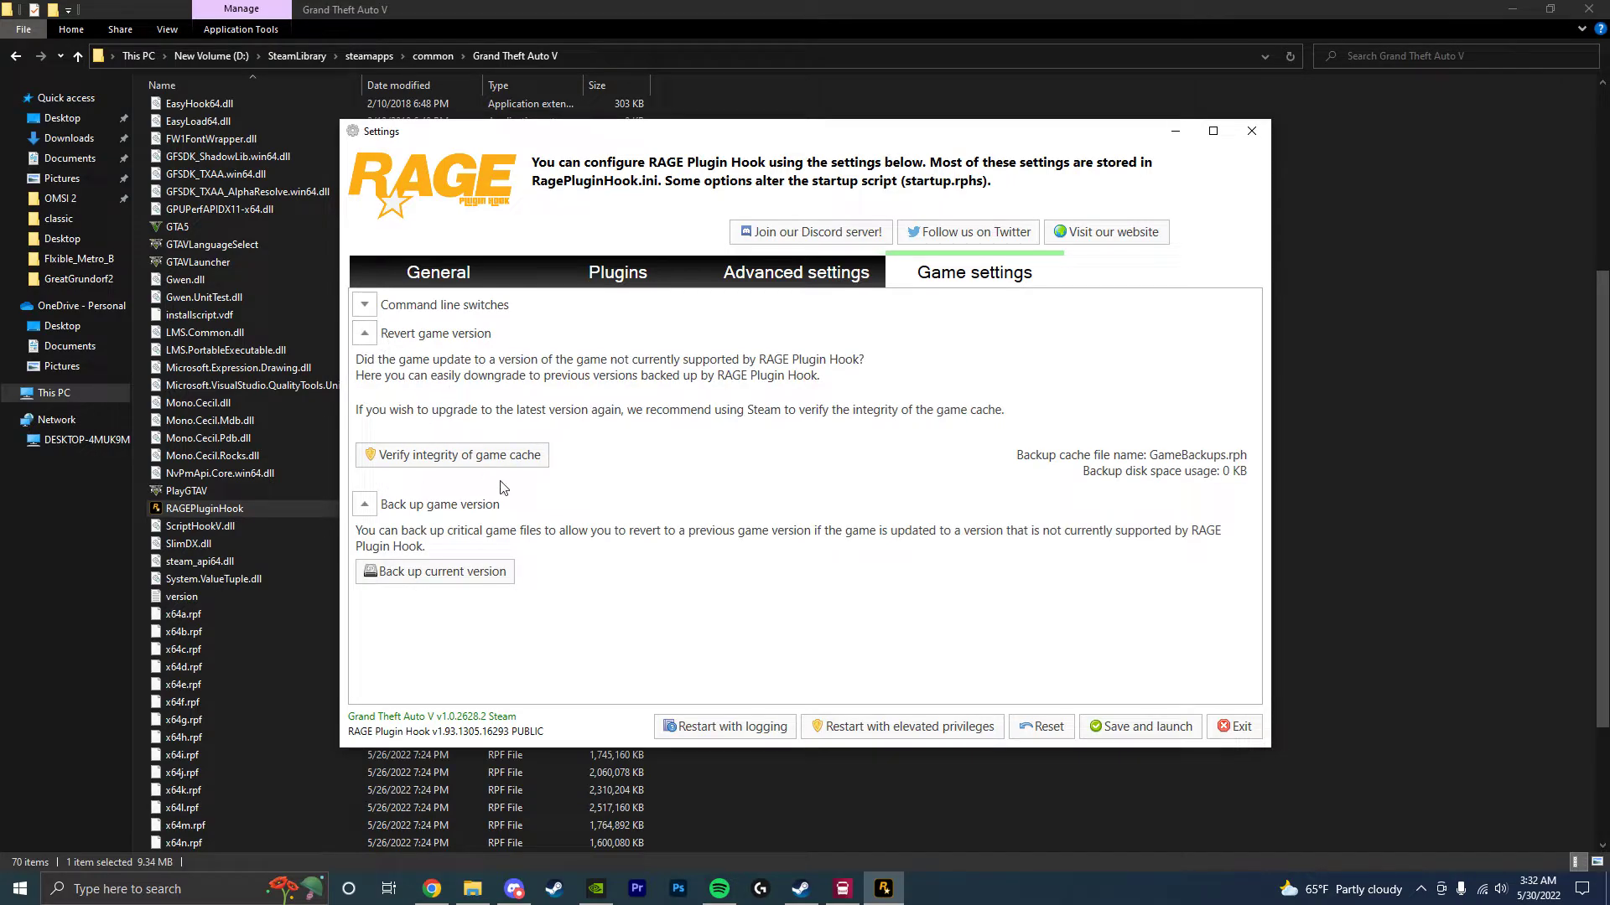
pyautogui.click(363, 506)
pyautogui.click(364, 332)
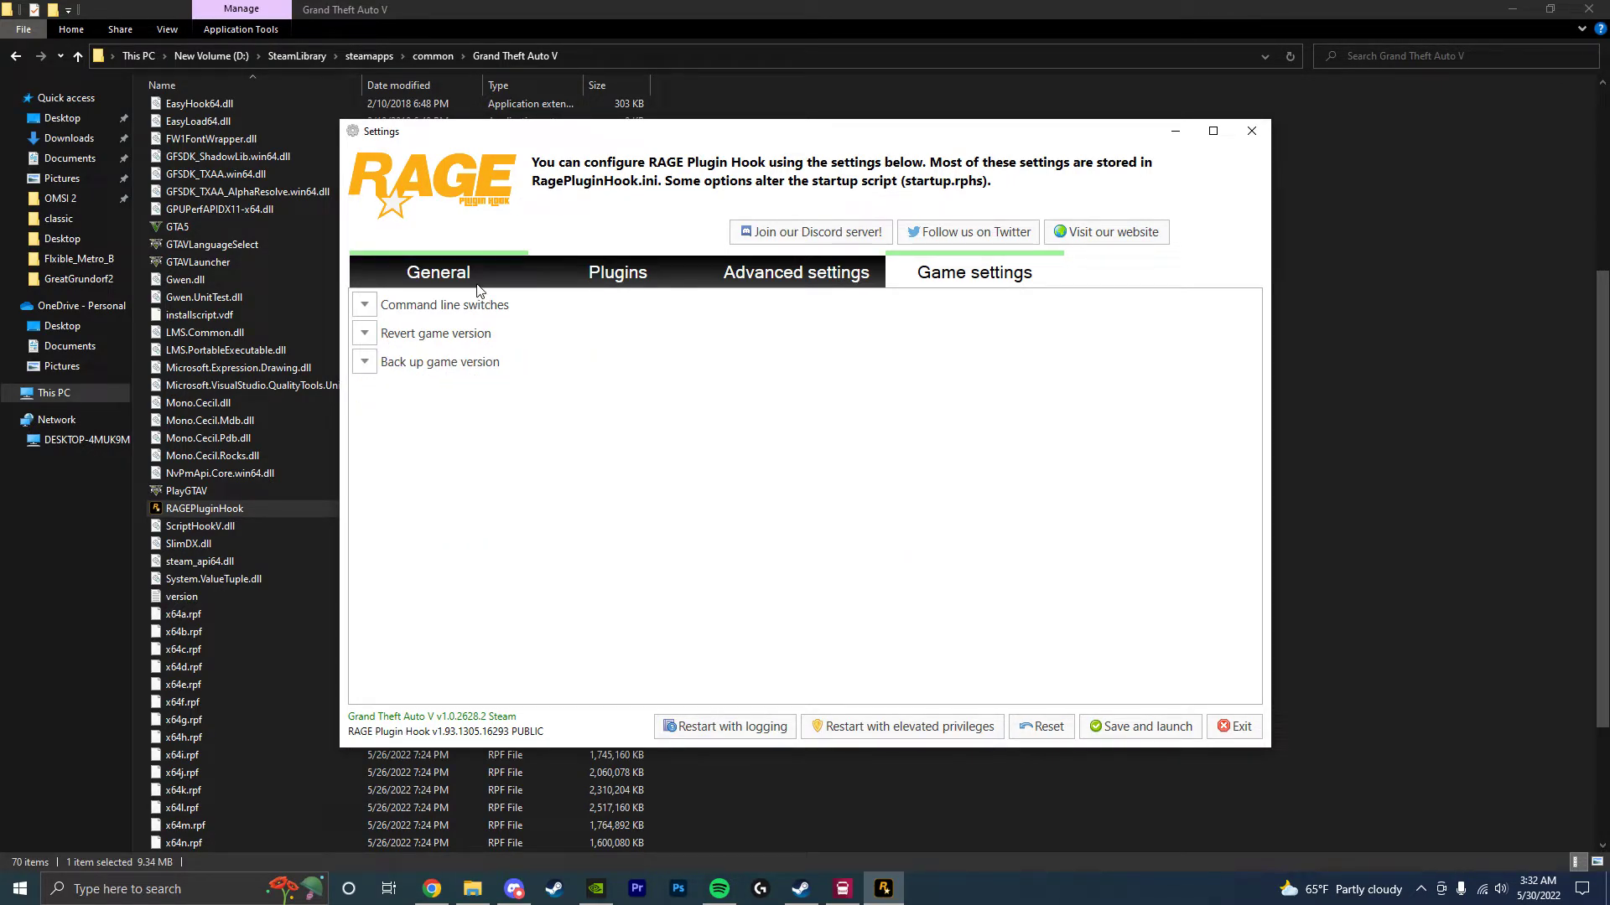
# - Check the backup option for the current game version, and minimize the RAGE Plugin Hook settings and the Grand Theft Auto V folder window
pyautogui.click(363, 361)
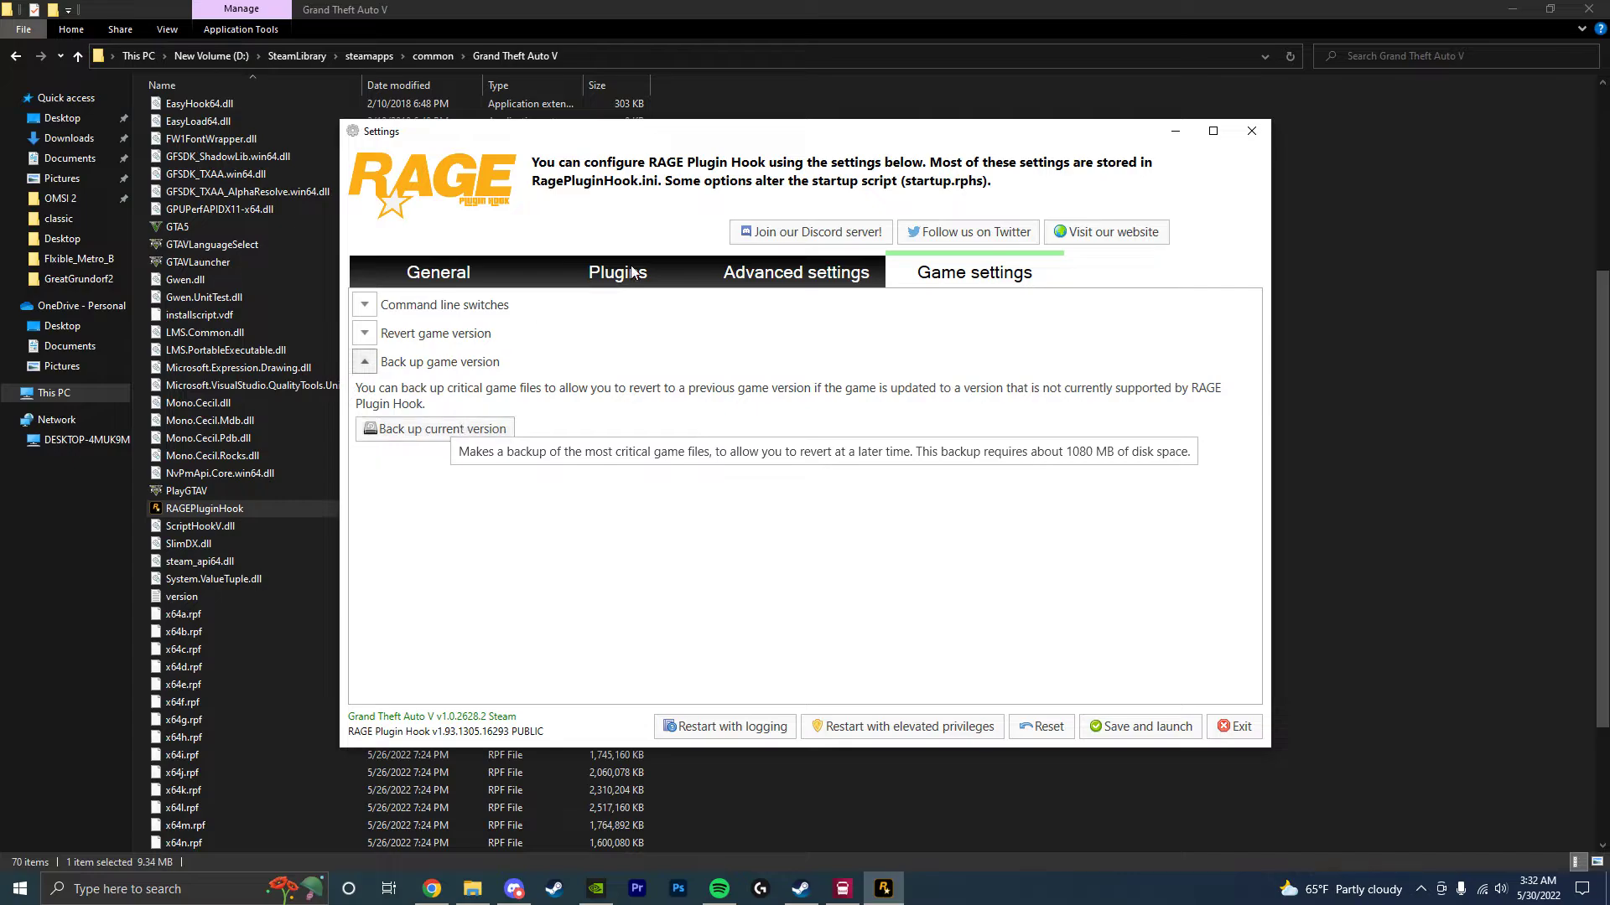
pyautogui.click(1175, 132)
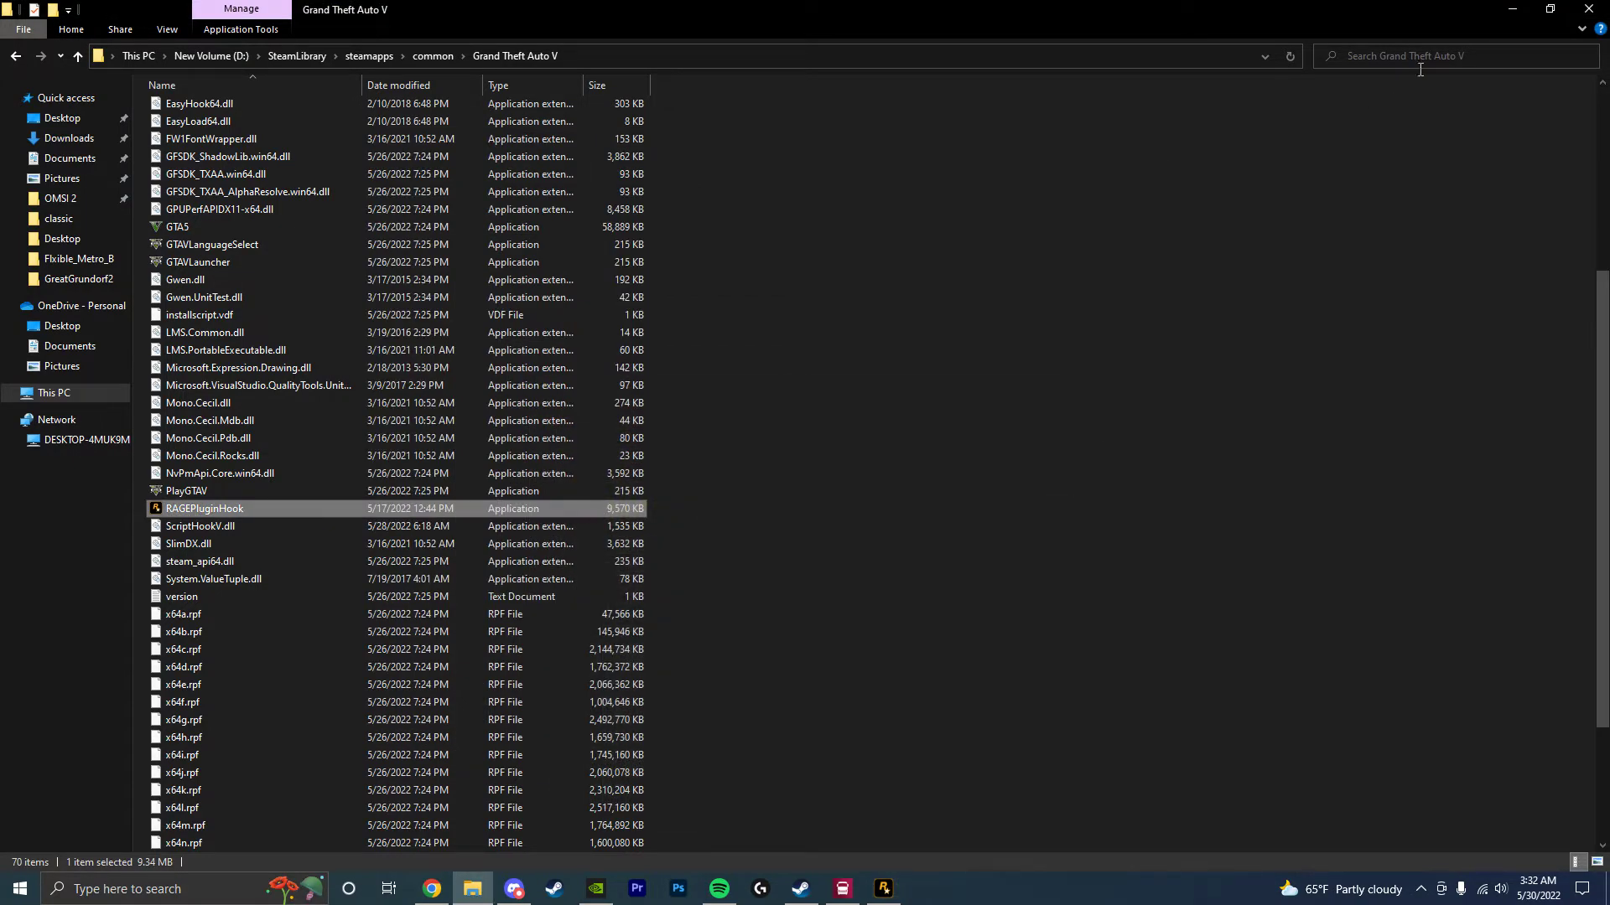
pyautogui.click(1513, 8)
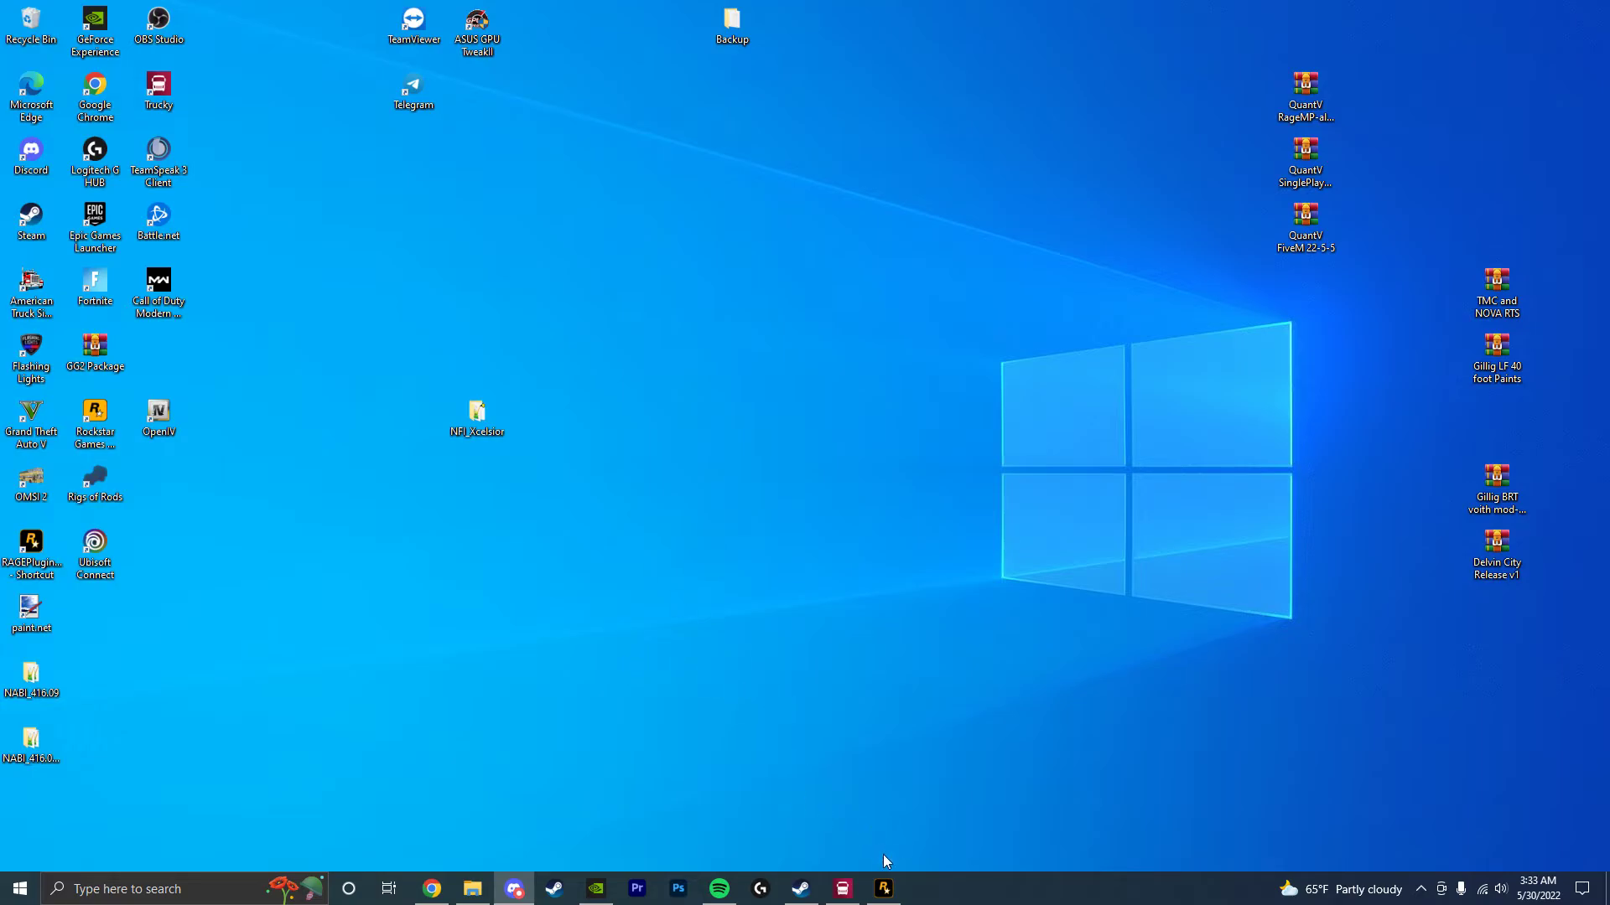
# - Restore the RAGE Plugin Hook settings window, collapse the game version backup section and minimize the window again
pyautogui.click(883, 888)
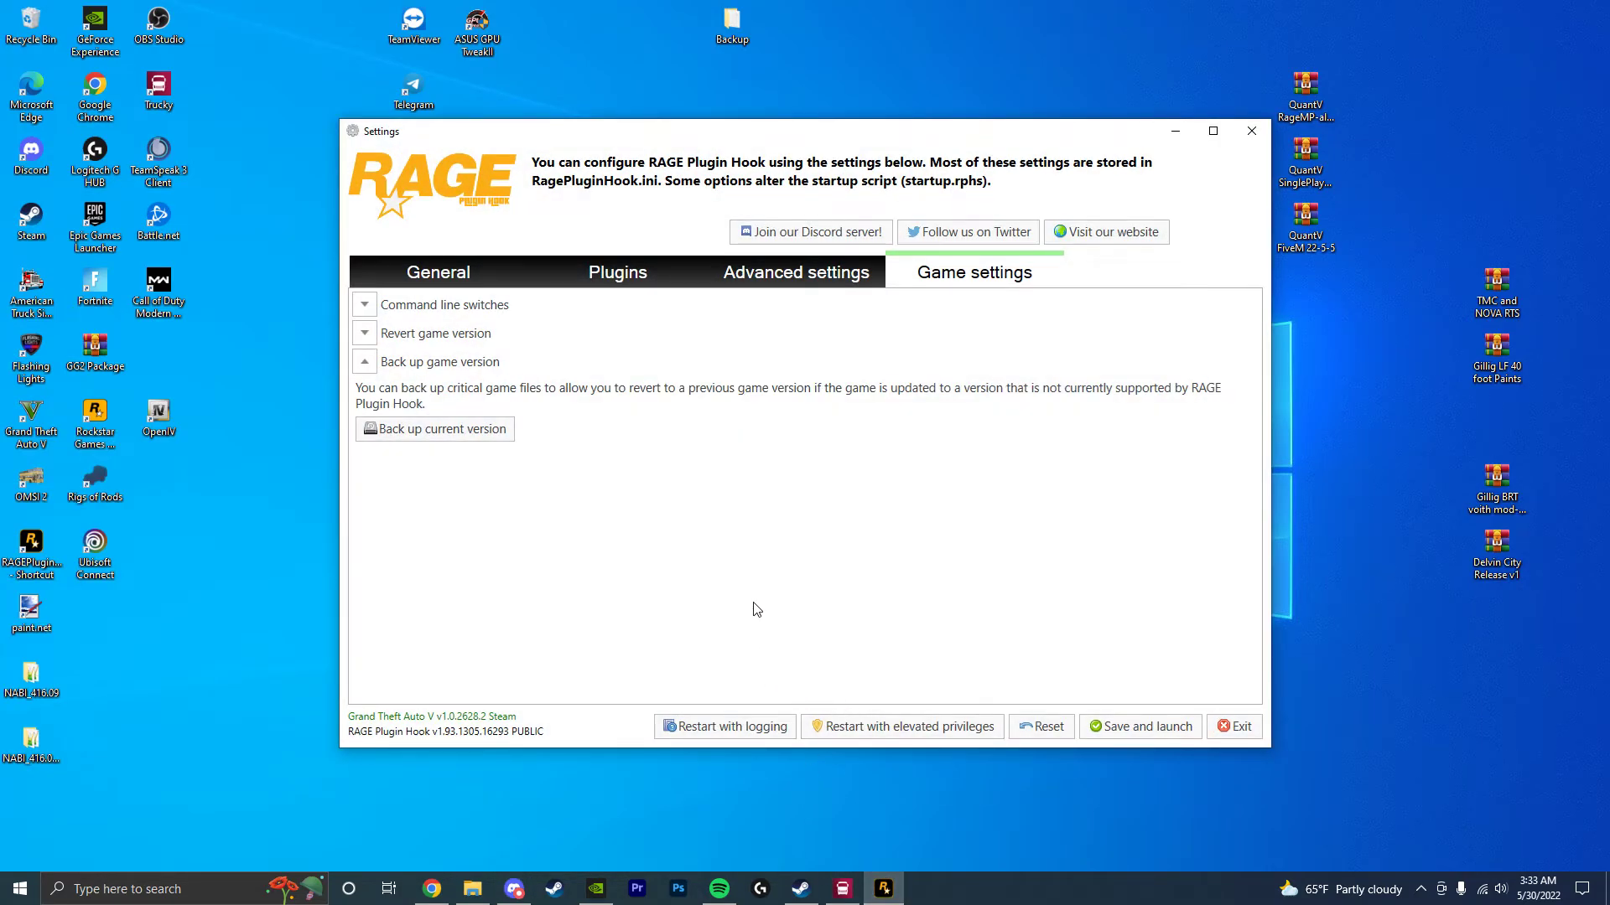
pyautogui.click(365, 361)
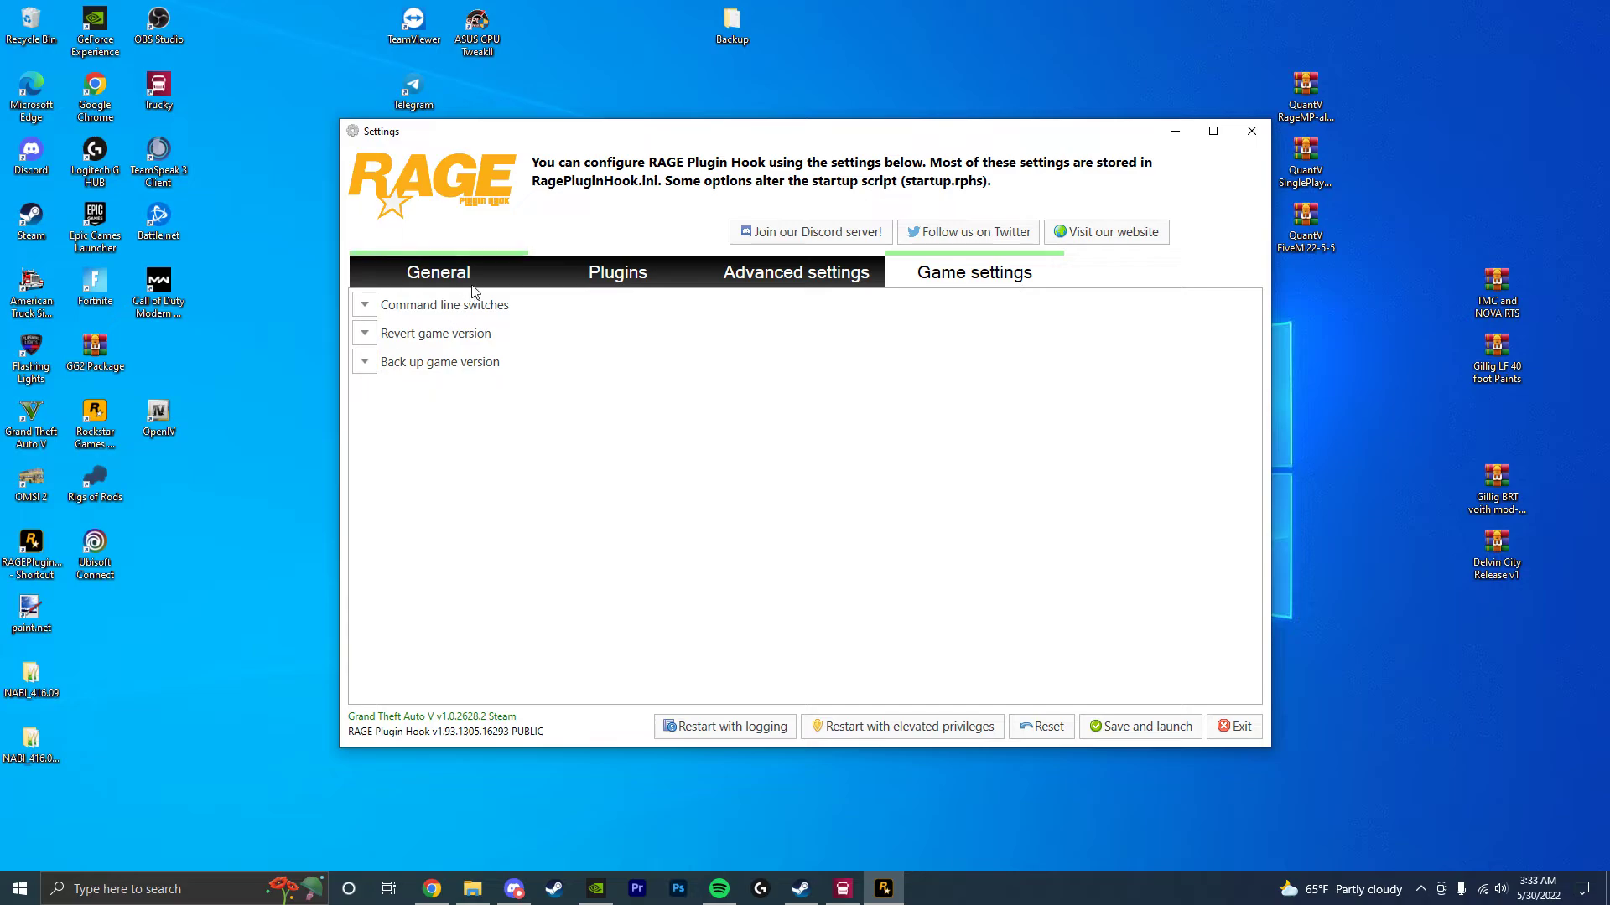
pyautogui.click(474, 290)
pyautogui.click(1175, 130)
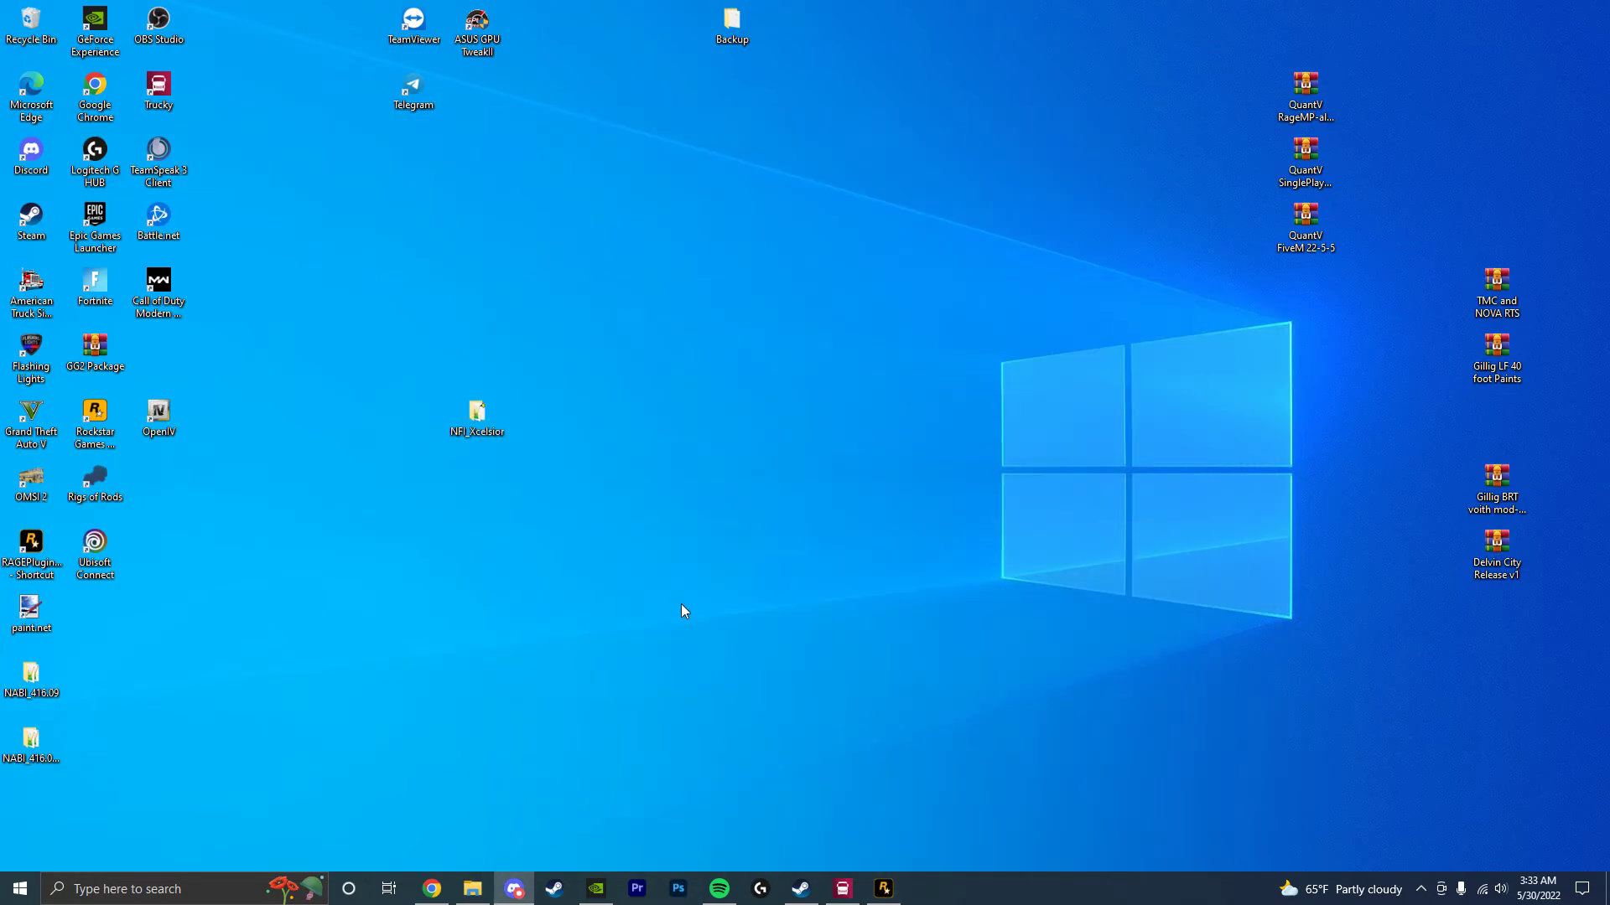